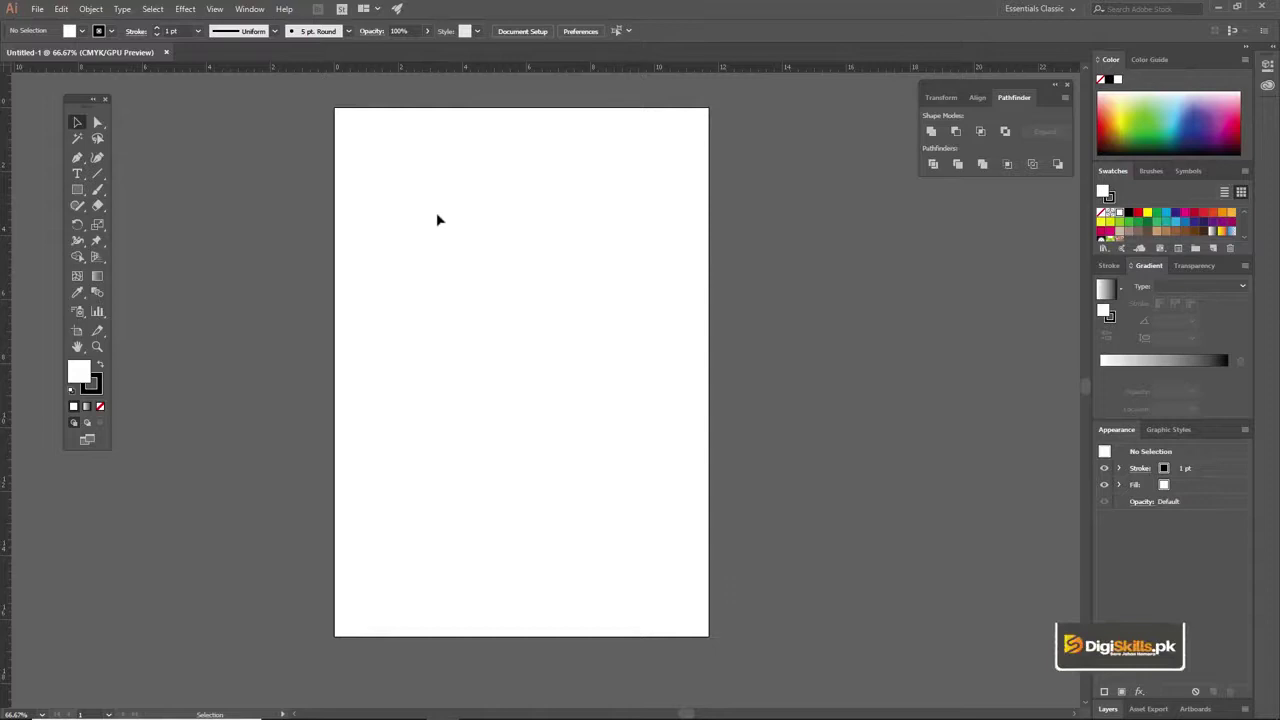
Draw a rectangle covering the whole artboard, about 11.69 by 16.54 in, and remove its stroke
{"action": "left_click_drag", "start_coordinate": [450, 240], "coordinate": [448, 234]}
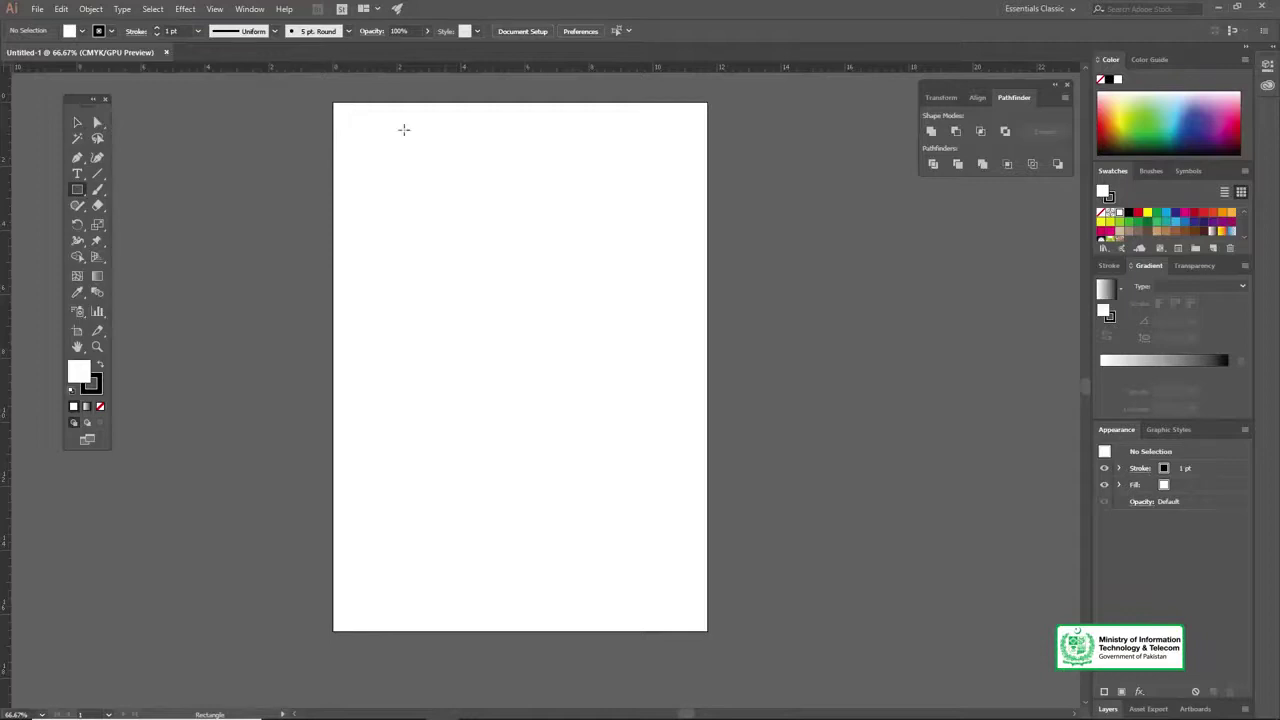
{"action": "left_click_drag", "start_coordinate": [334, 102], "coordinate": [705, 629]}
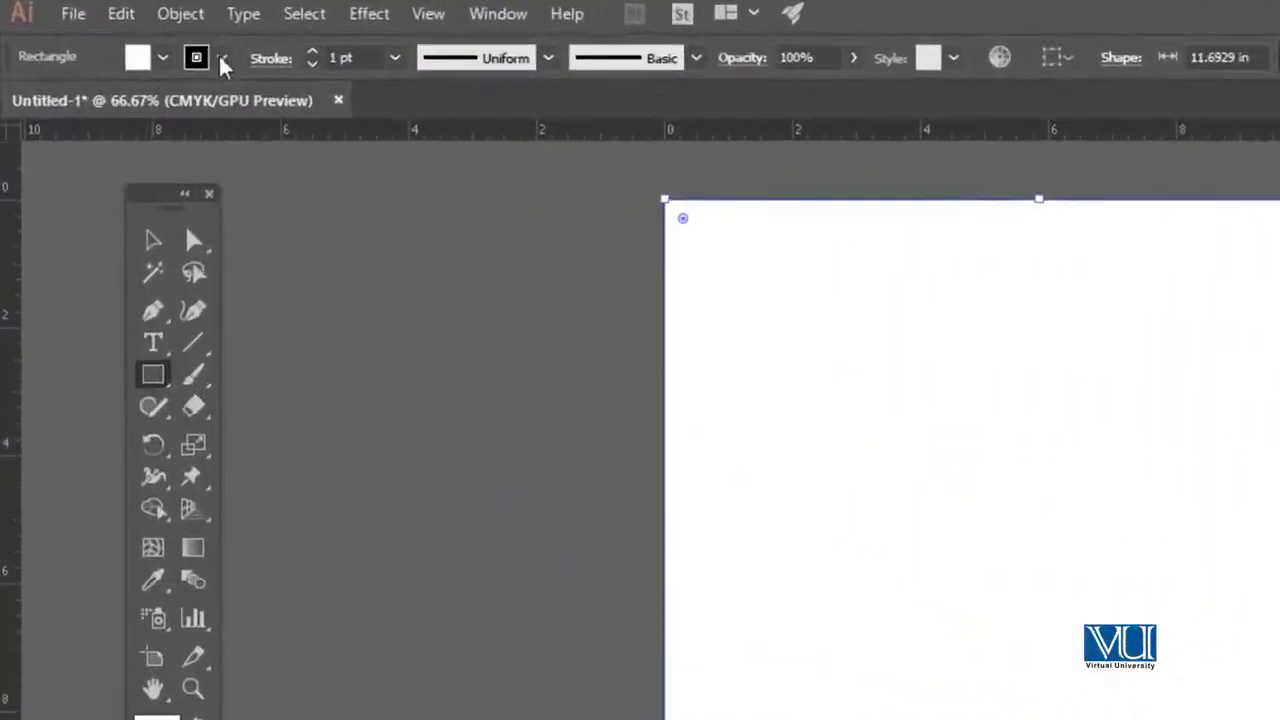
{"action": "left_click", "coordinate": [222, 59]}
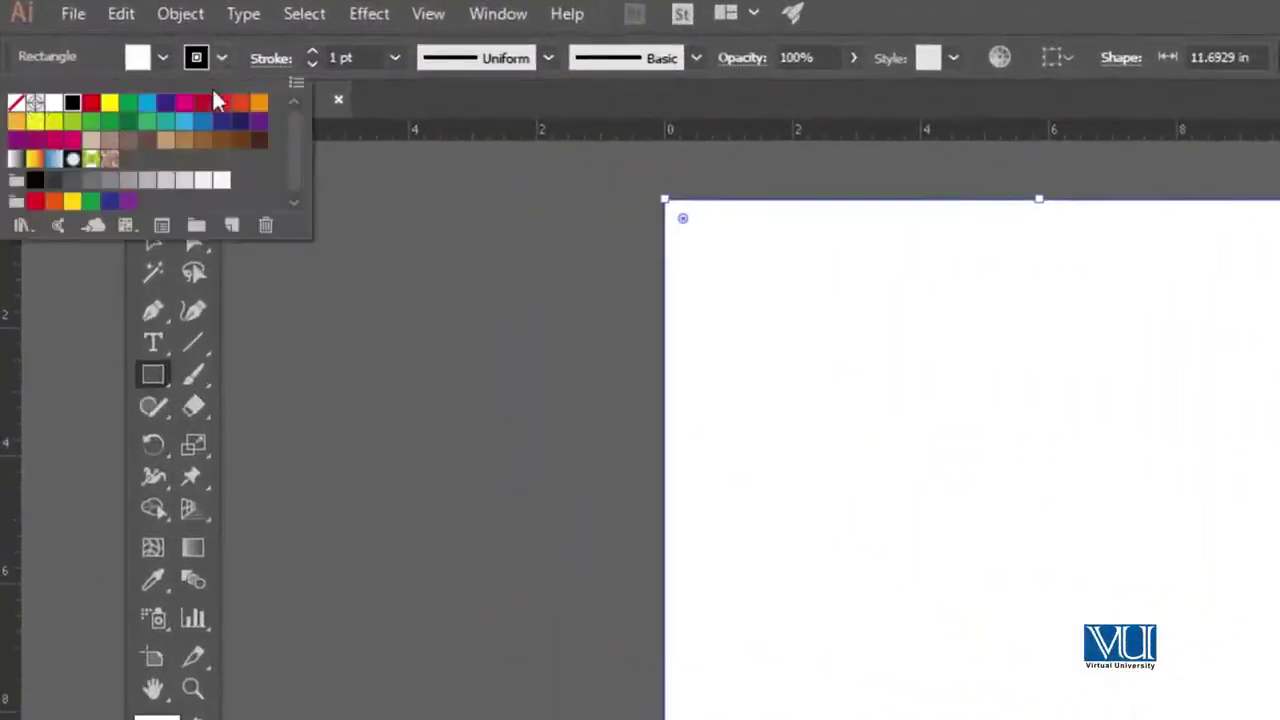
{"action": "left_click", "coordinate": [16, 102]}
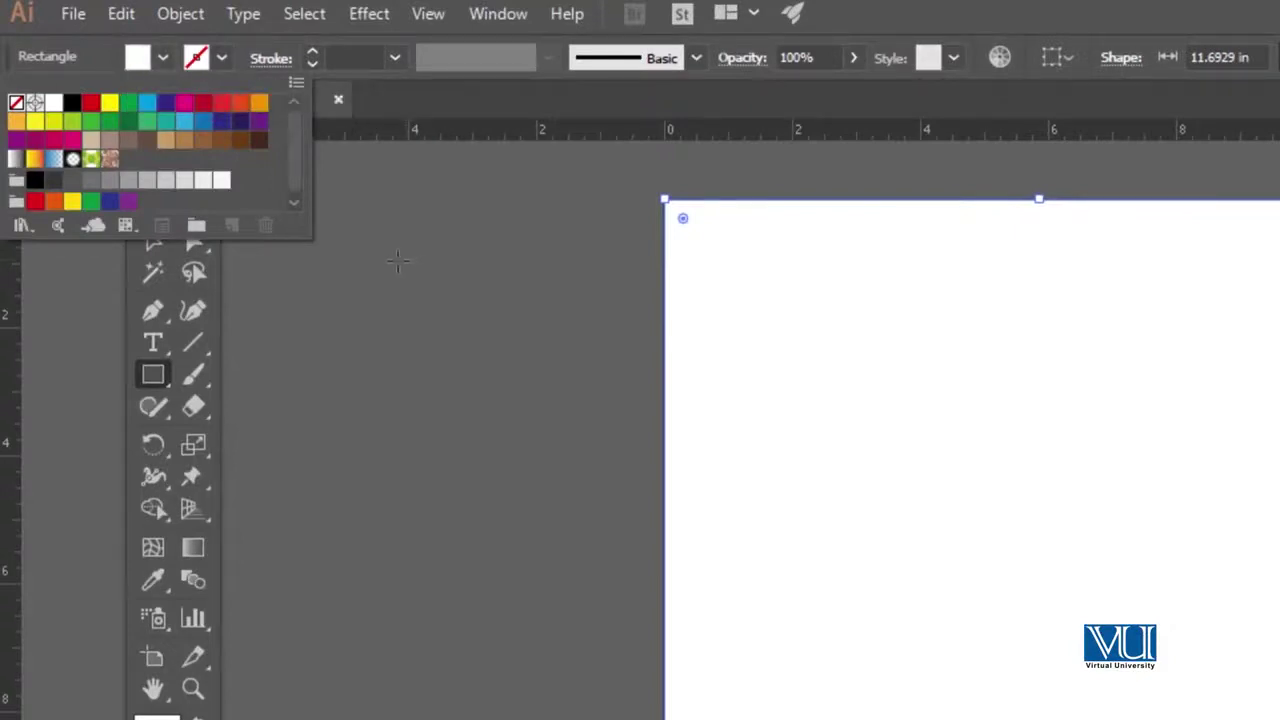
{"action": "left_click", "coordinate": [153, 243]}
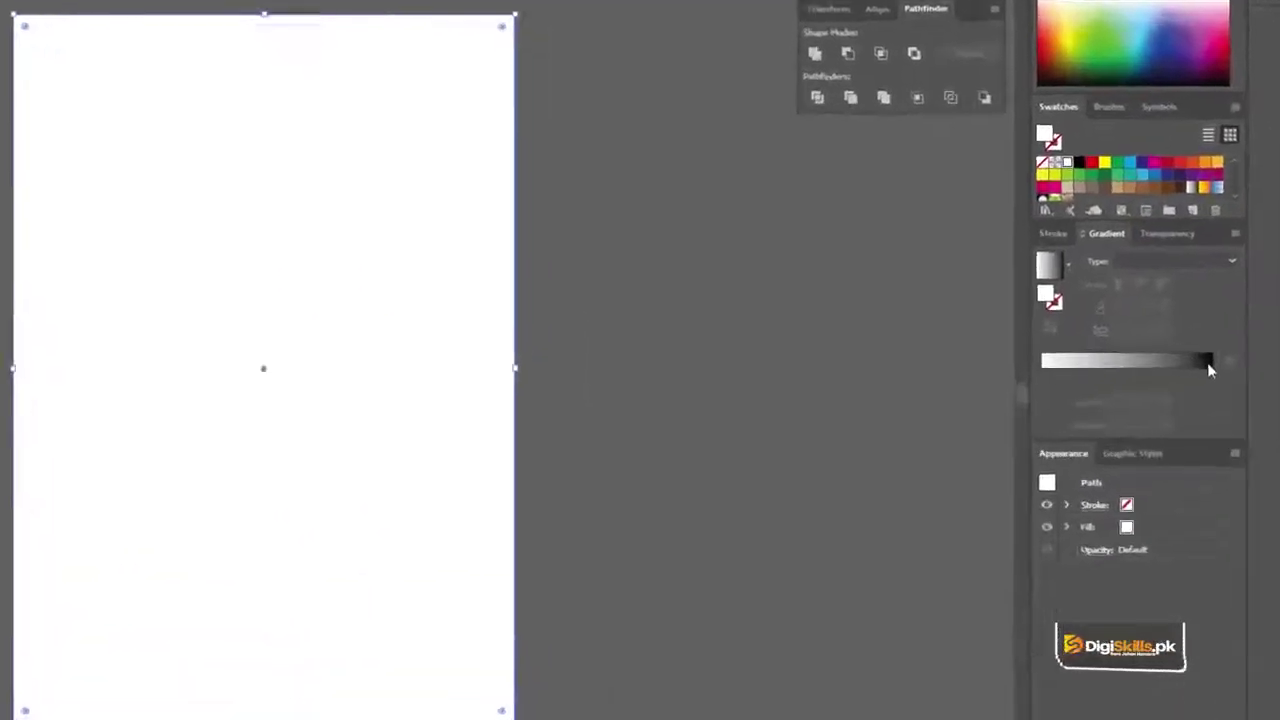
Apply a linear gradient fill to the background rectangle and switch the black end stop's color mode to CMYK
{"action": "left_click", "coordinate": [1207, 364]}
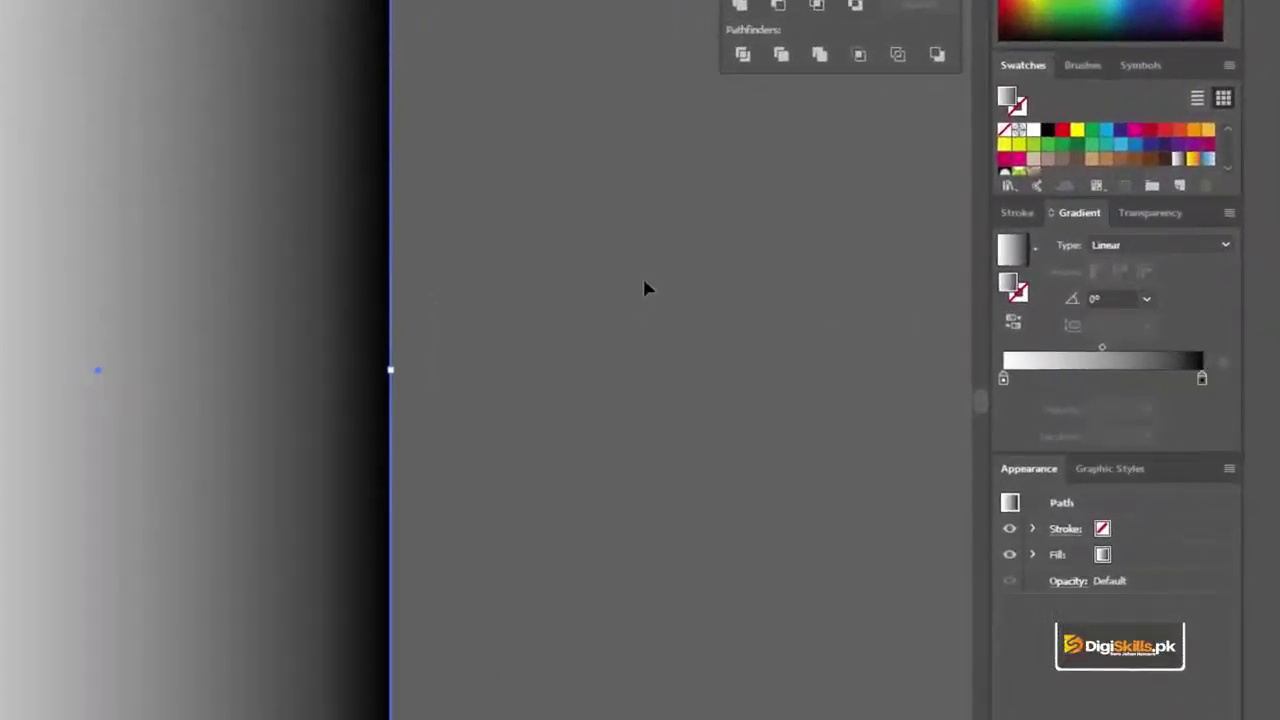
{"action": "double_click", "coordinate": [1202, 380]}
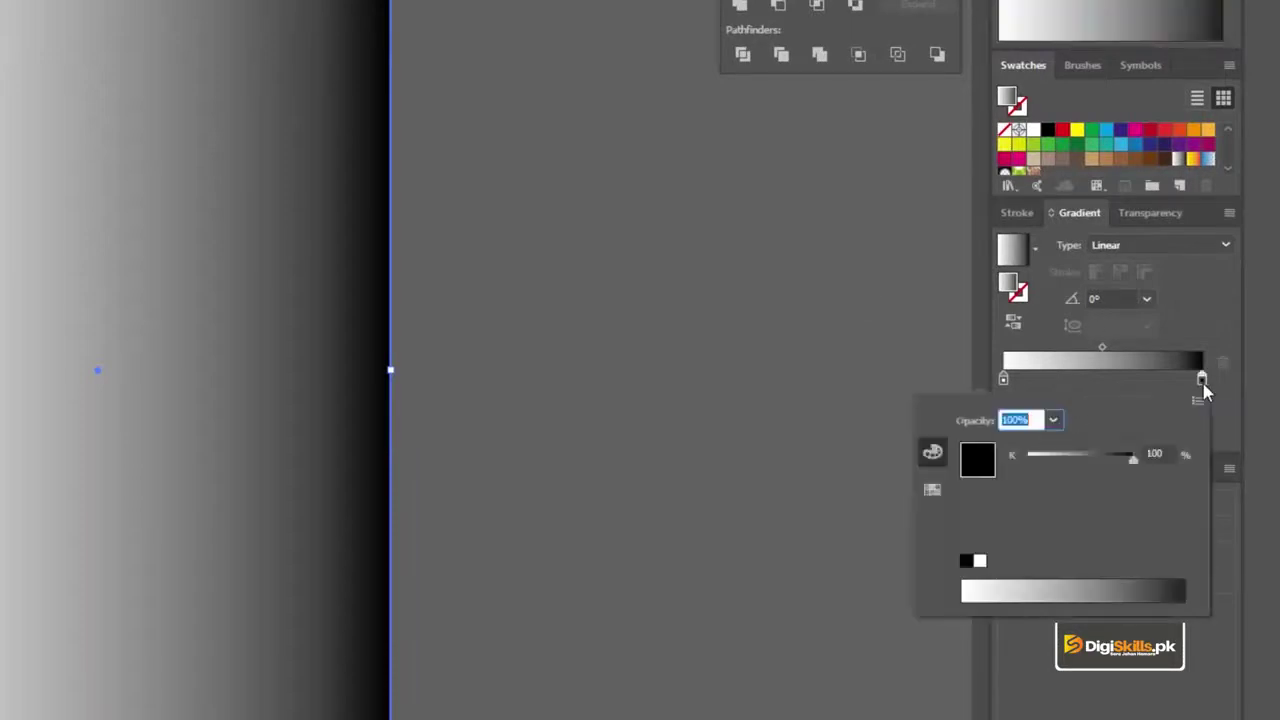
{"action": "left_click", "coordinate": [1205, 404]}
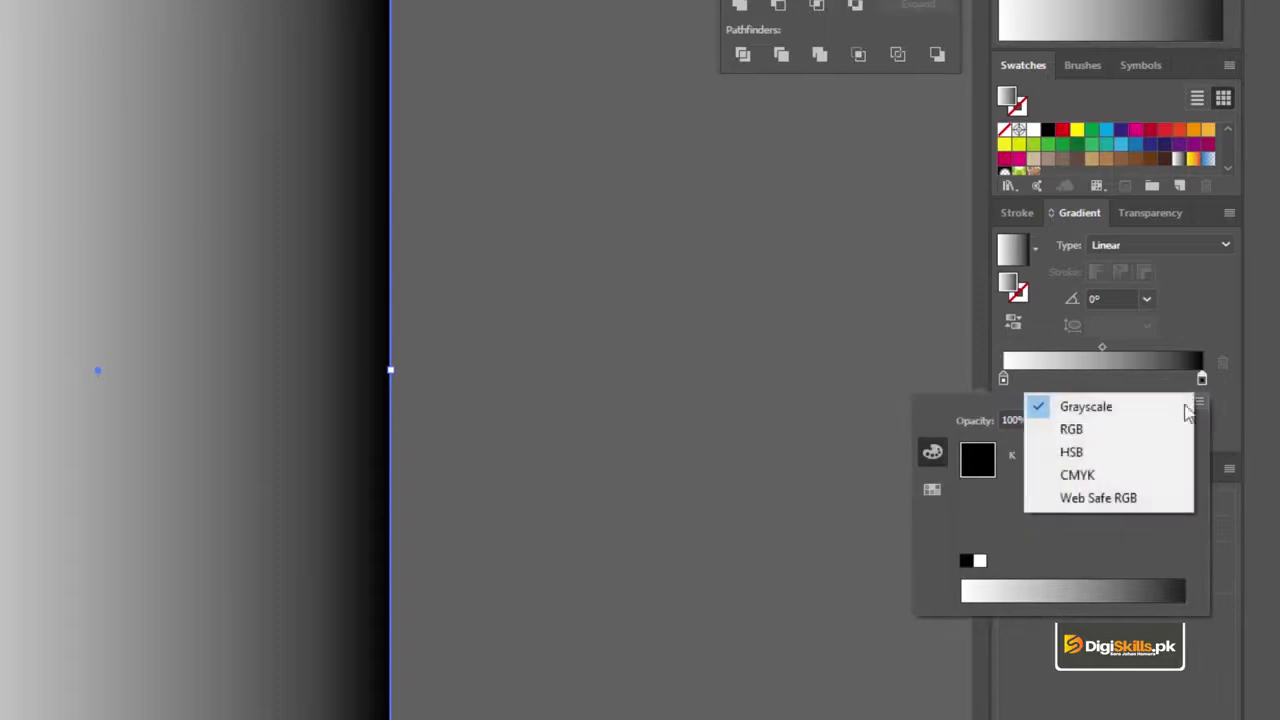
{"action": "left_click", "coordinate": [1104, 474]}
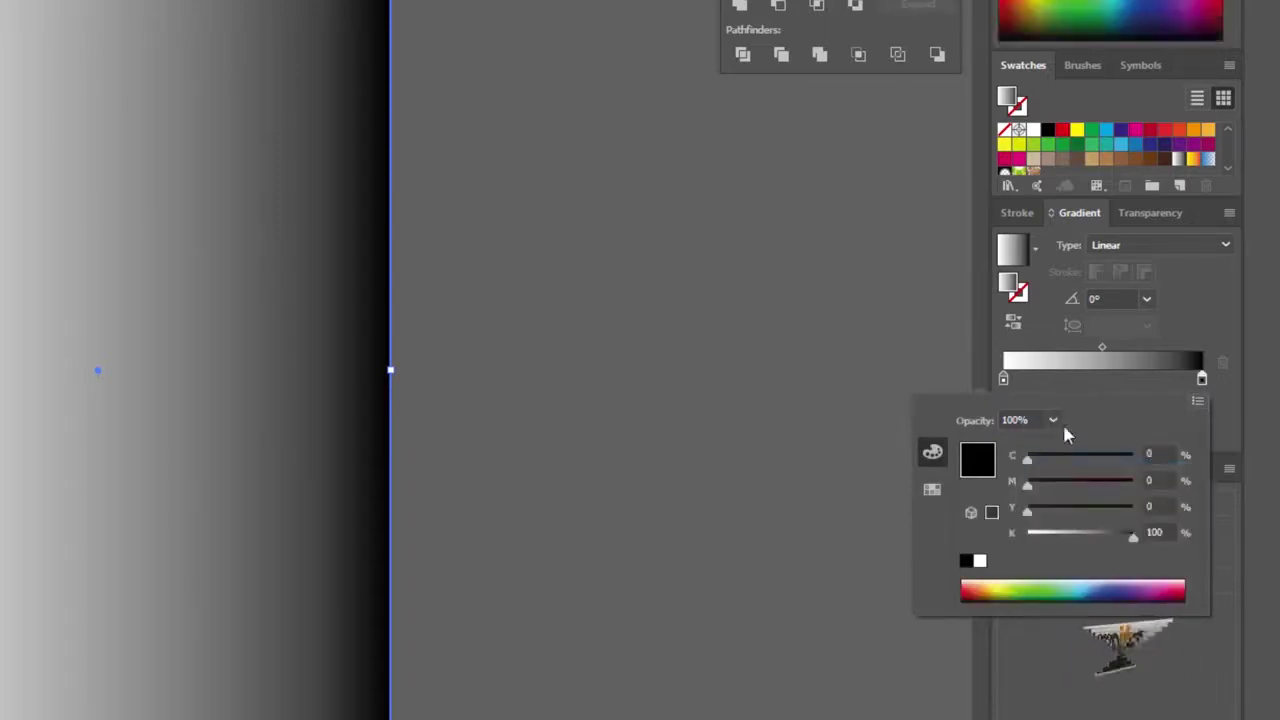
Set the gradient's end stop color to C 60, M 30, Y 30, K 0
{"action": "left_click", "coordinate": [1160, 454]}
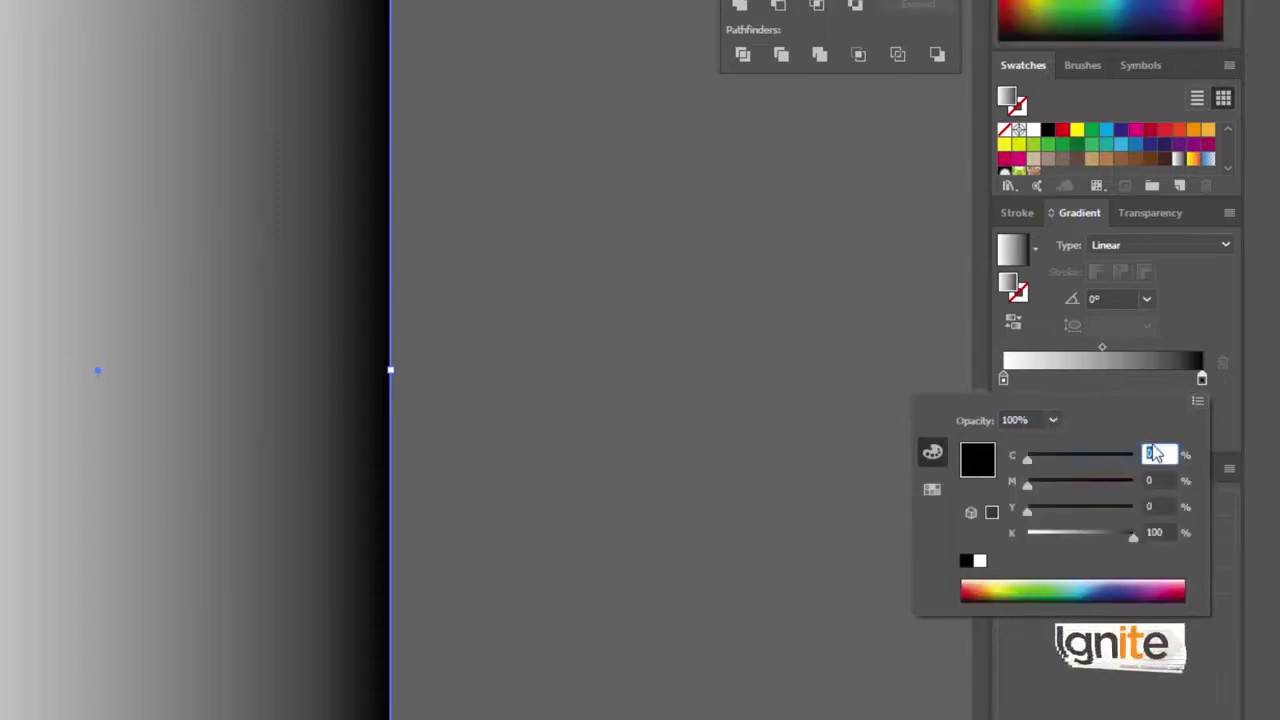
{"action": "type", "text": "60"}
{"action": "key", "text": "Tab"}
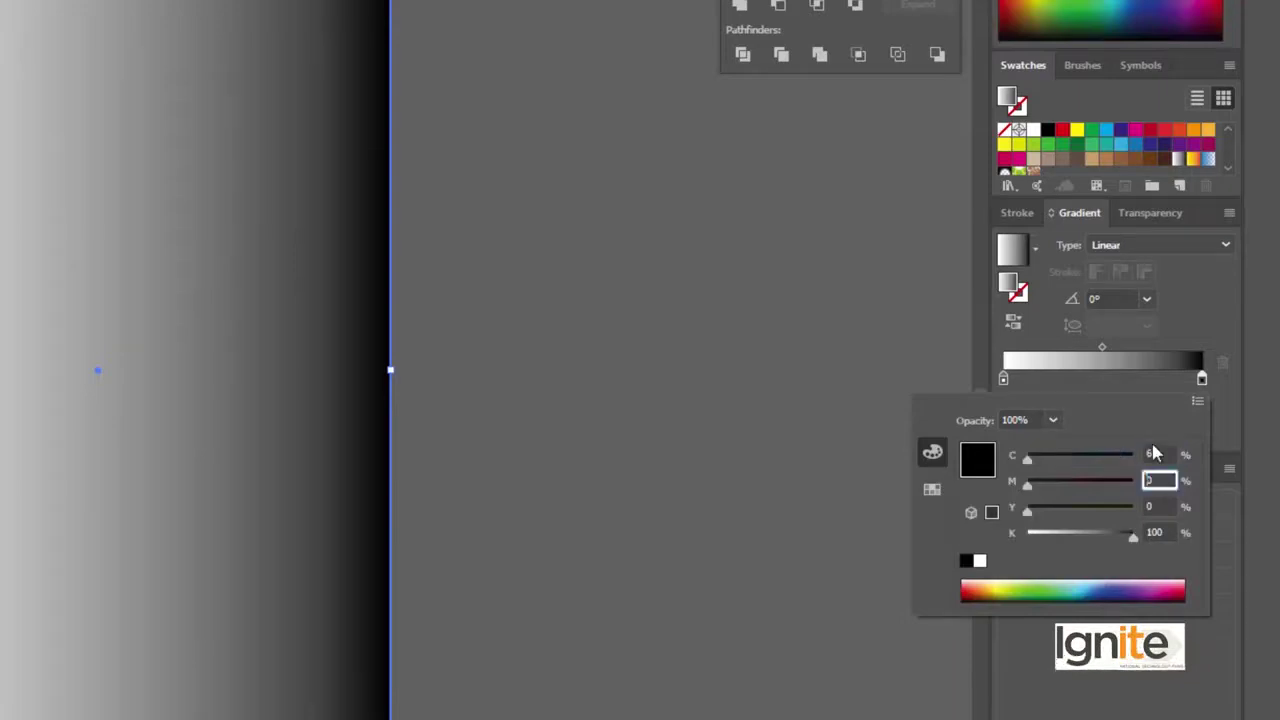
{"action": "type", "text": "30"}
{"action": "key", "text": "Tab"}
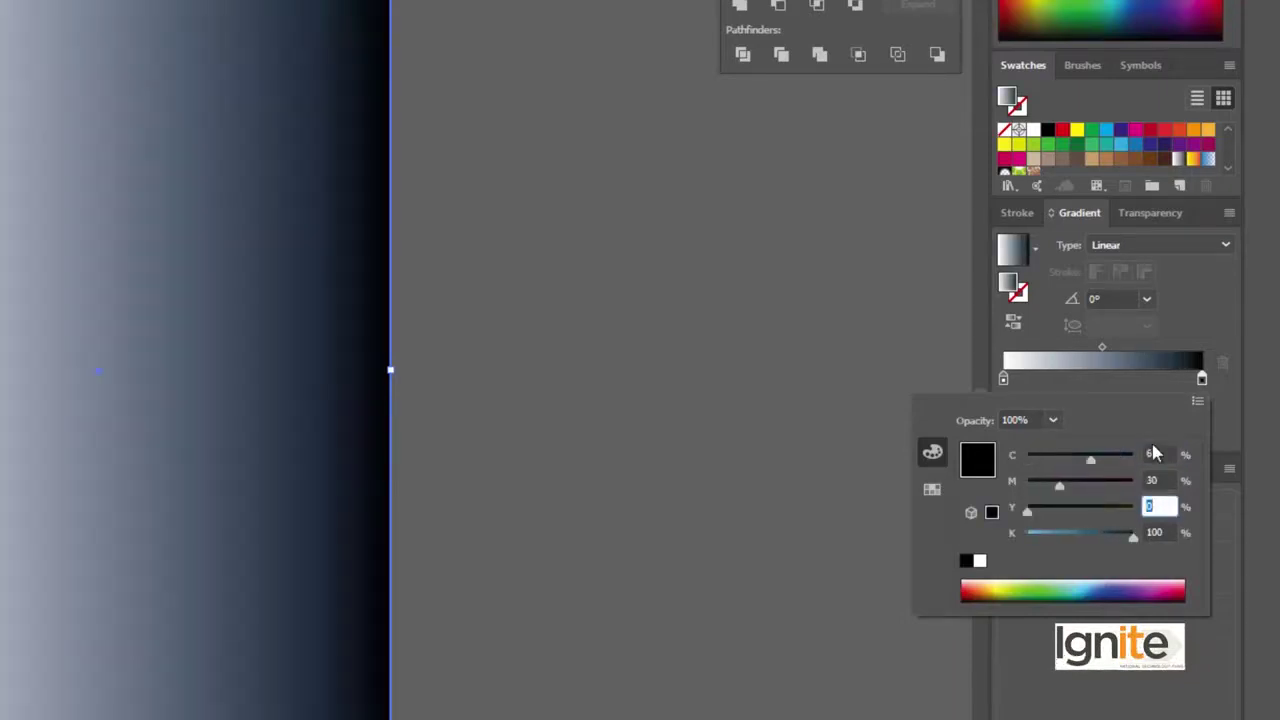
{"action": "key", "text": "Tab"}
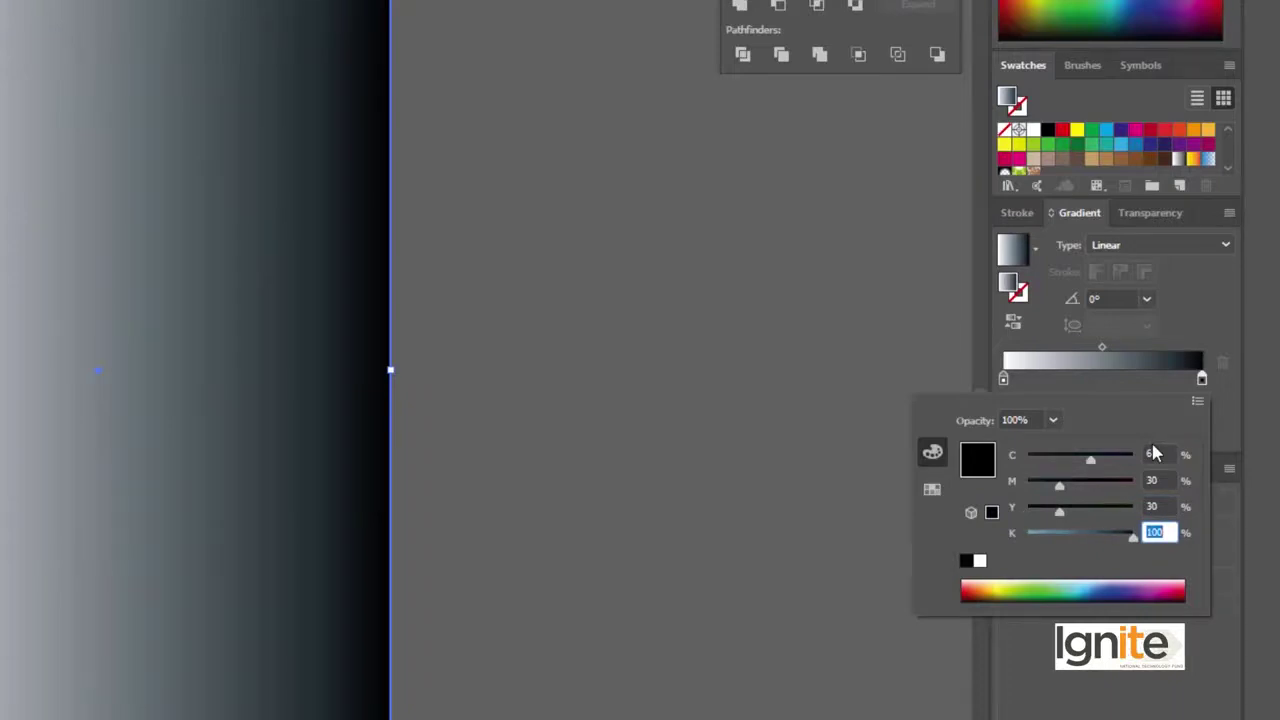
{"action": "type", "text": "0"}
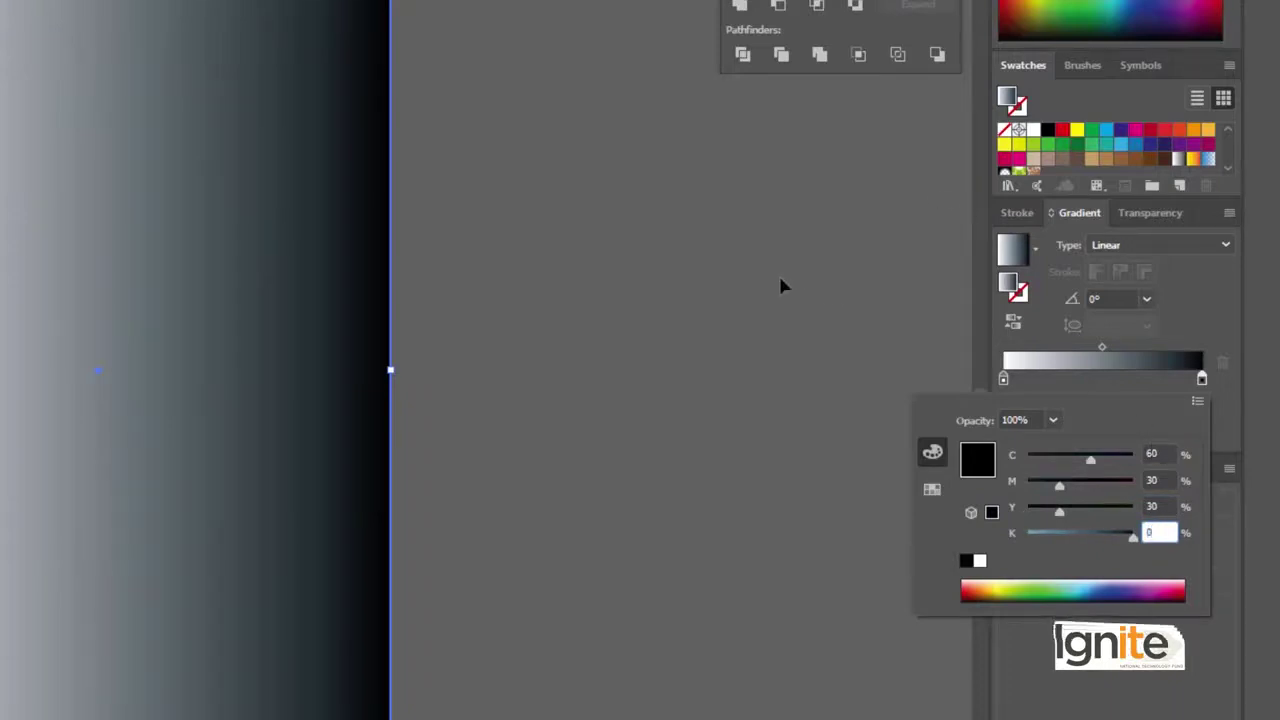
{"action": "key", "text": "Return"}
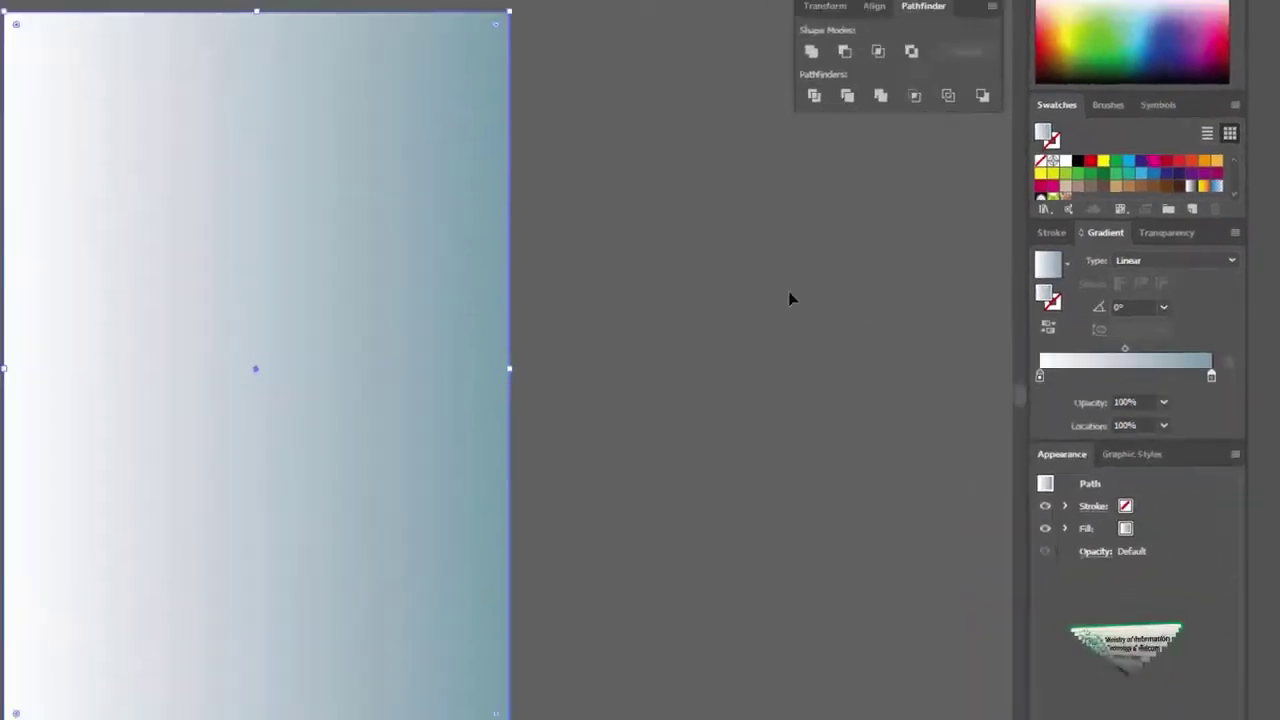
{"action": "left_click", "coordinate": [813, 280]}
{"action": "left_click", "coordinate": [683, 280]}
{"action": "left_click", "coordinate": [778, 258]}
{"action": "left_click", "coordinate": [695, 265]}
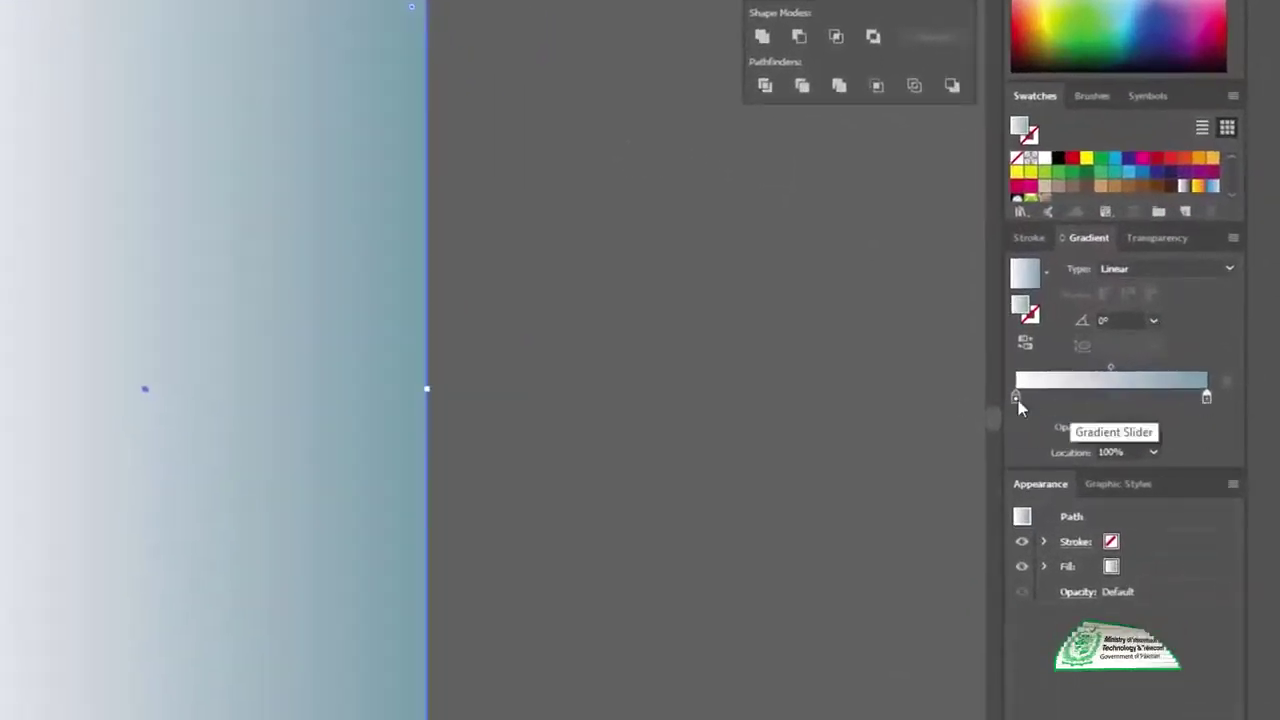
Change the rectangle's gradient type to Radial with an aspect ratio of 140%, and deselect it
{"action": "left_click", "coordinate": [1130, 270]}
{"action": "left_click", "coordinate": [1104, 305]}
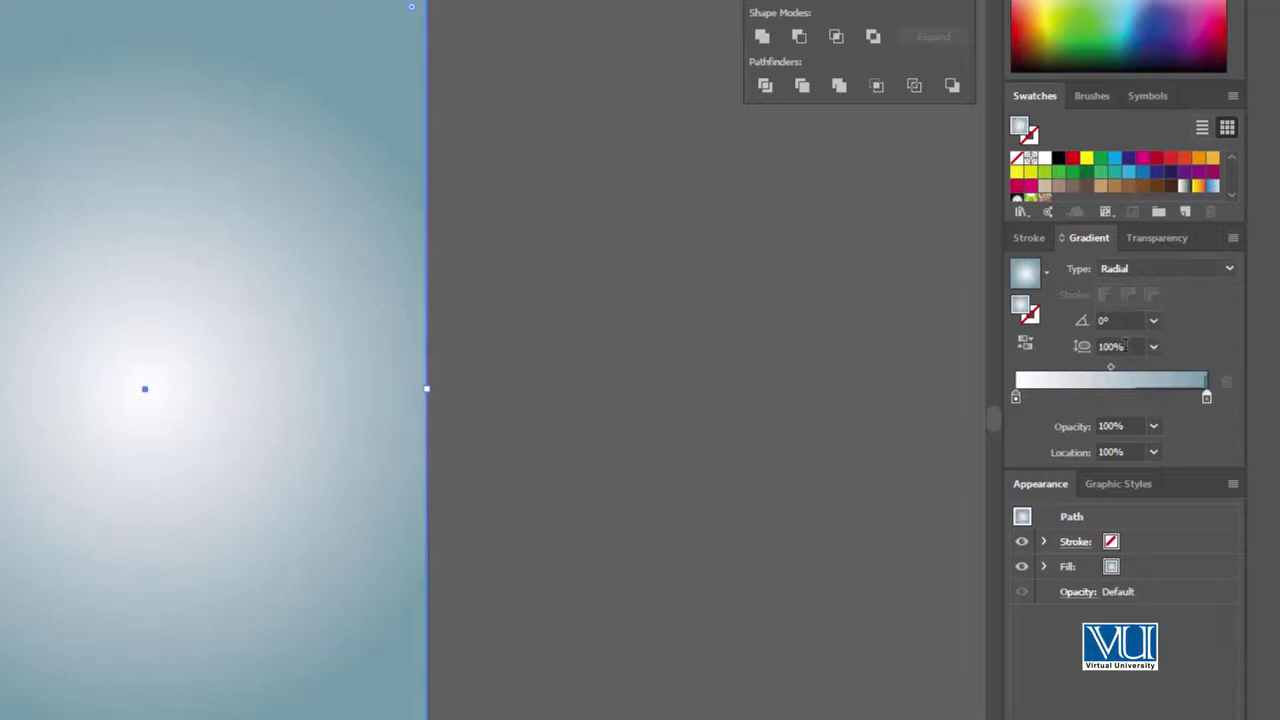
{"action": "left_click", "coordinate": [1125, 346]}
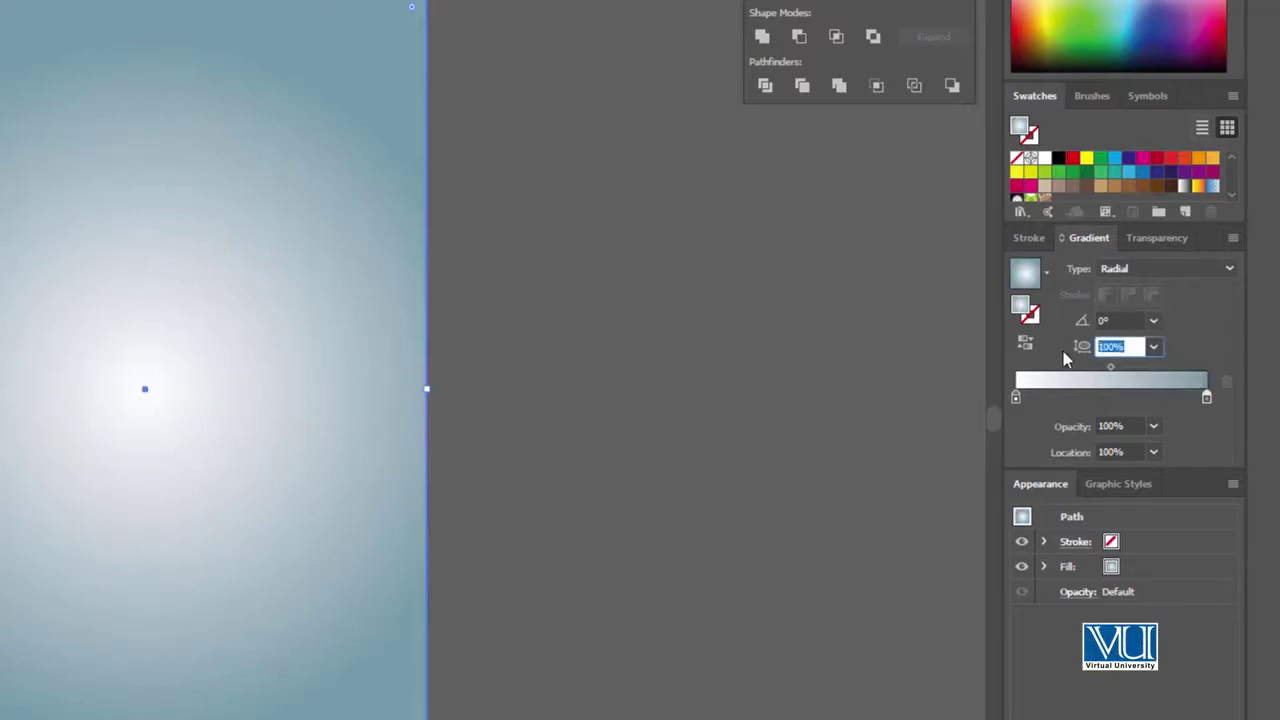
{"action": "type", "text": "140"}
{"action": "key", "text": "Return"}
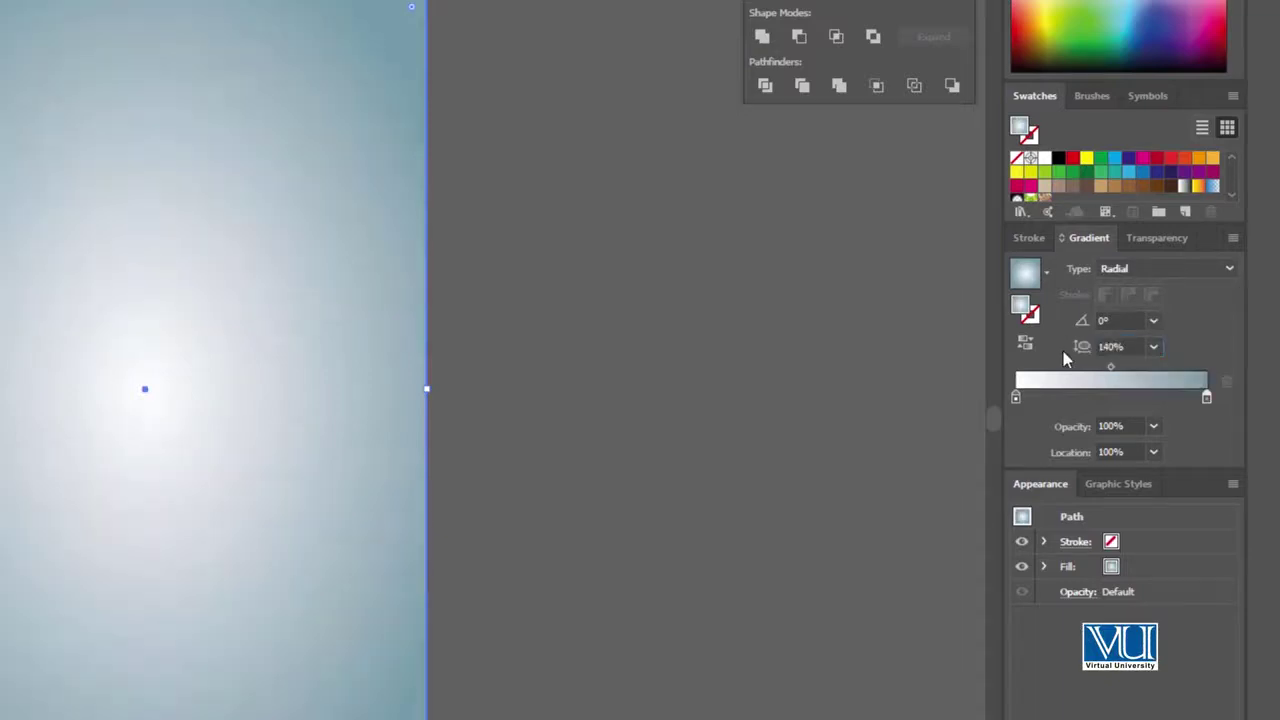
{"action": "left_click", "coordinate": [760, 312]}
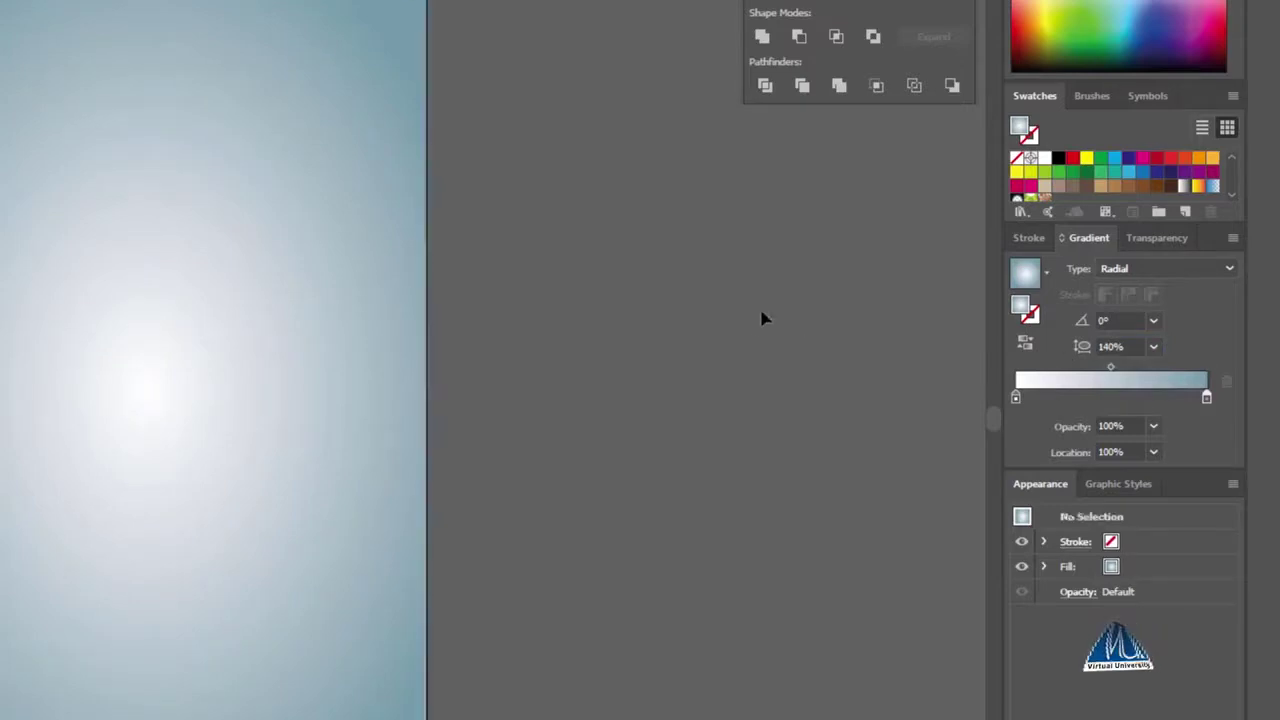
{"action": "left_click", "coordinate": [186, 217]}
{"action": "left_click", "coordinate": [480, 240]}
{"action": "left_click", "coordinate": [316, 266]}
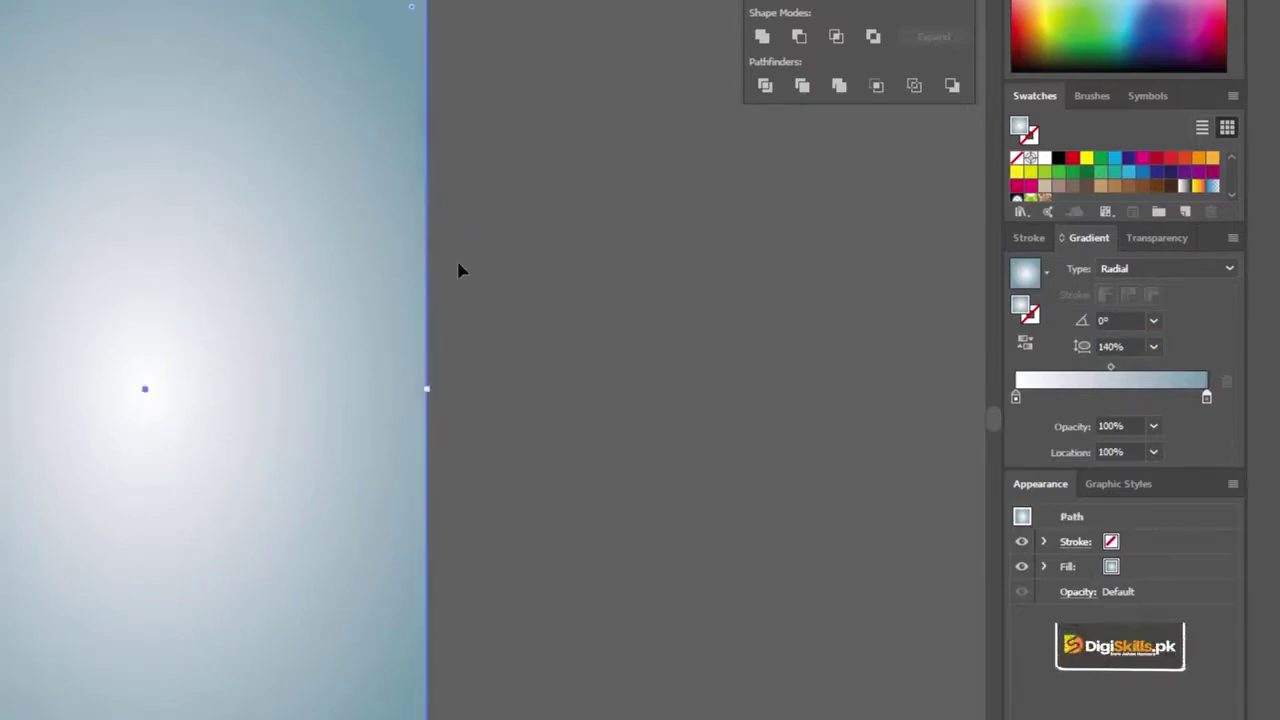
Draw a circle about 5.19 in in diameter on the empty canvas to the right of the artboard
{"action": "left_click_drag", "start_coordinate": [399, 349], "coordinate": [180, 350]}
{"action": "left_click", "coordinate": [369, 444], "text": "ctrl"}
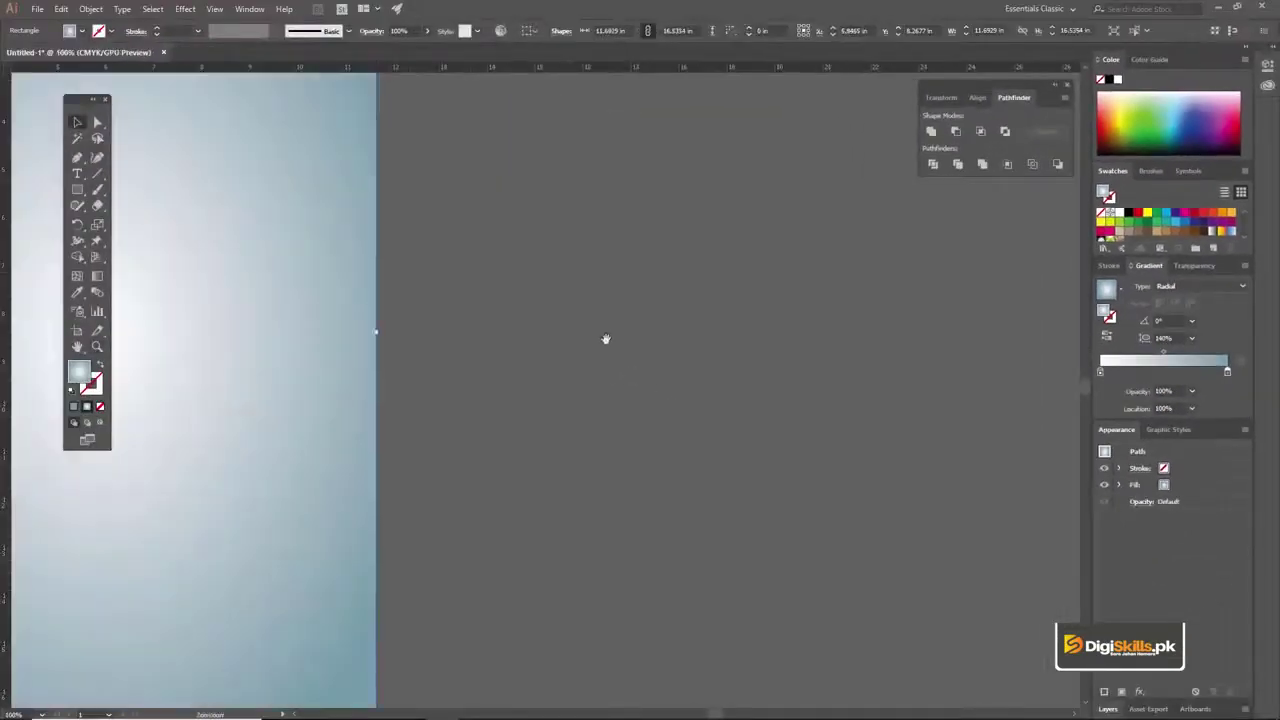
{"action": "left_click_drag", "start_coordinate": [605, 339], "coordinate": [534, 294]}
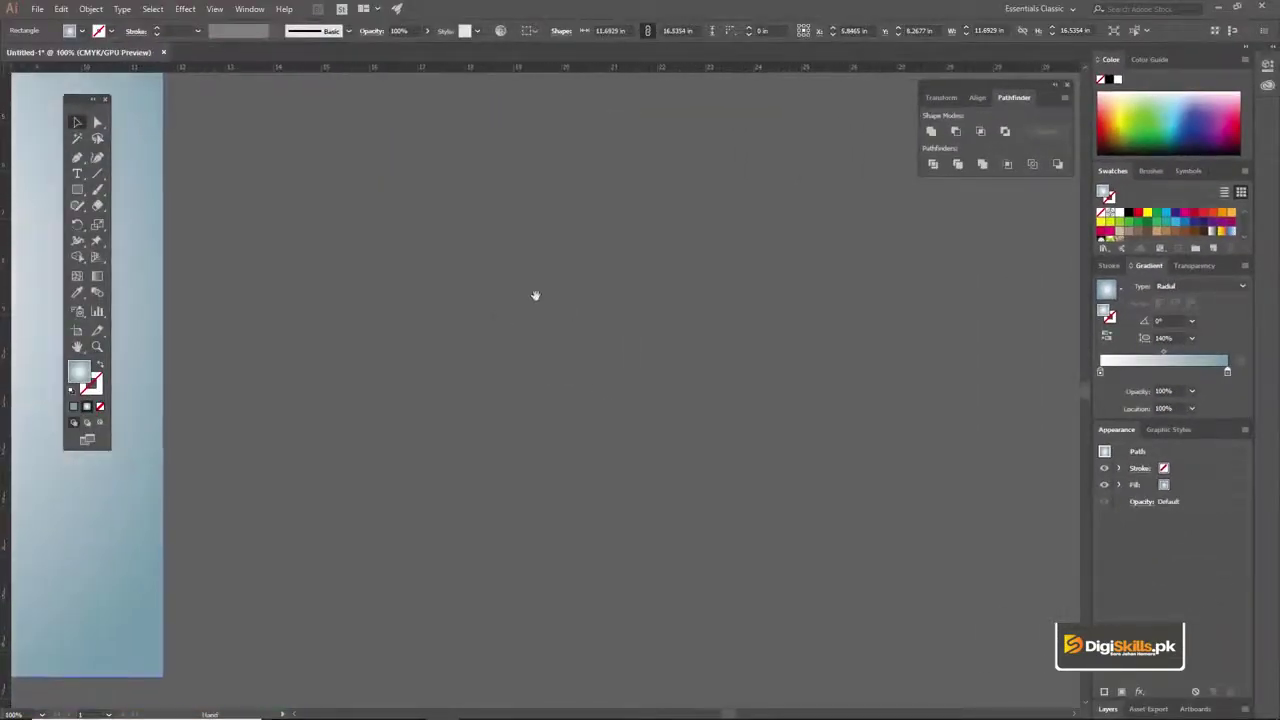
{"action": "left_click_drag", "start_coordinate": [77, 189], "coordinate": [153, 221]}
{"action": "mouse_move", "coordinate": [320, 131]}
{"action": "left_mouse_down"}
{"action": "mouse_move", "coordinate": [498, 328]}
{"action": "mouse_move", "coordinate": [526, 381]}
{"action": "left_mouse_up"}
{"action": "key", "text": "v"}
{"action": "left_click_drag", "start_coordinate": [375, 218], "coordinate": [421, 251]}
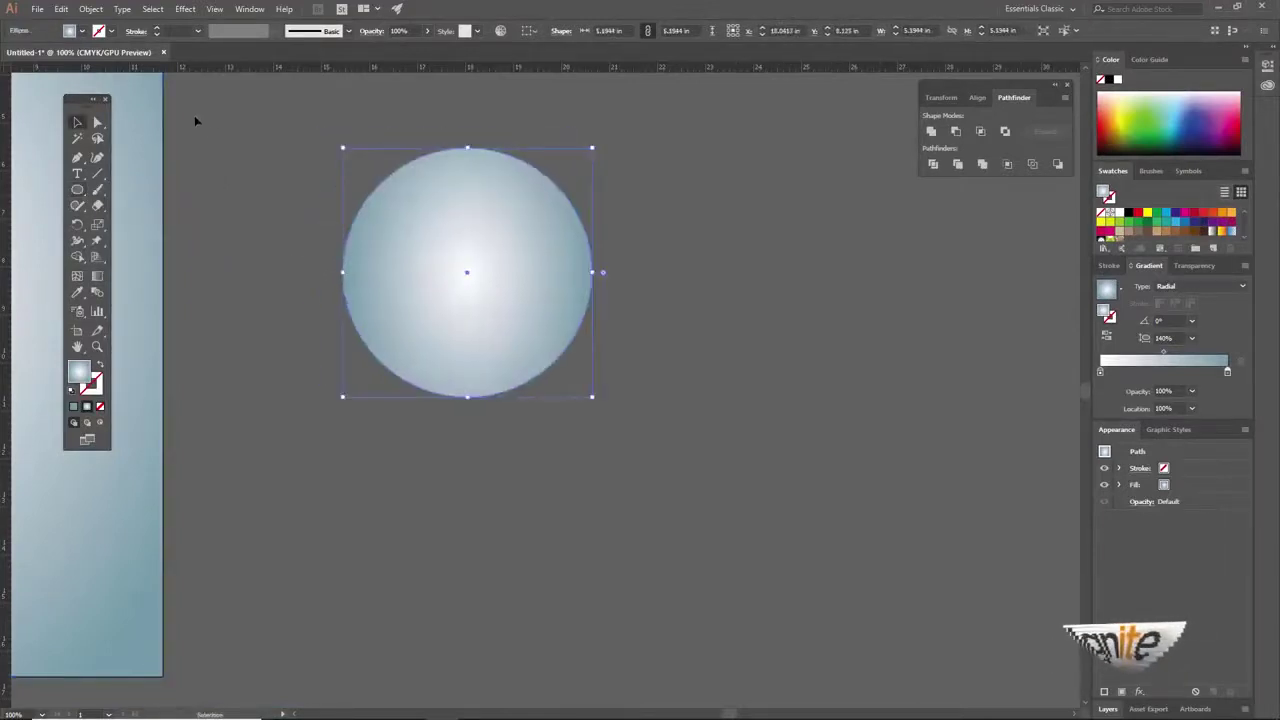
Replace the circle's gradient fill with solid red
{"action": "left_click", "coordinate": [80, 31]}
{"action": "left_click", "coordinate": [42, 55]}
{"action": "key", "text": "Escape"}
{"action": "left_click", "coordinate": [357, 134]}
Duplicate the red circle, shrink the copy to about 4.32 in in diameter and place it inside the original
{"action": "key", "text": "z"}
{"action": "left_click", "coordinate": [464, 253]}
{"action": "key", "text": "v"}
{"action": "left_click", "coordinate": [486, 271]}
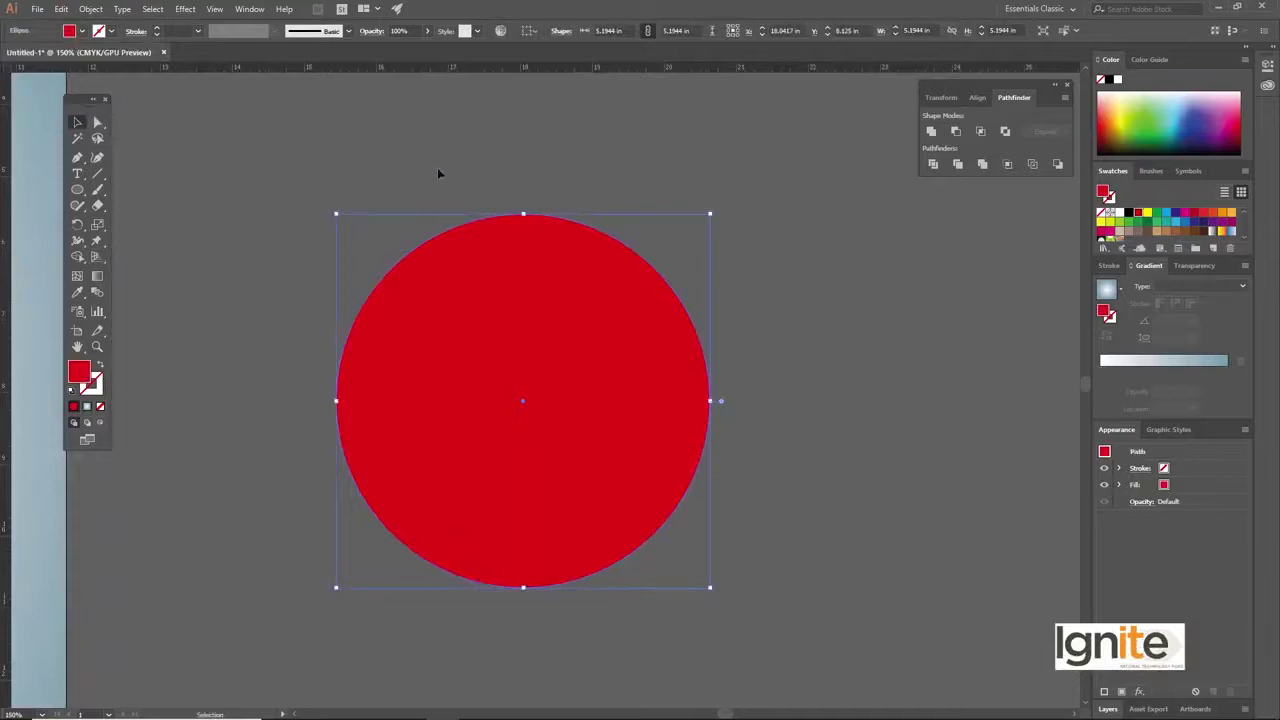
{"action": "left_click_drag", "start_coordinate": [533, 283], "coordinate": [602, 268]}
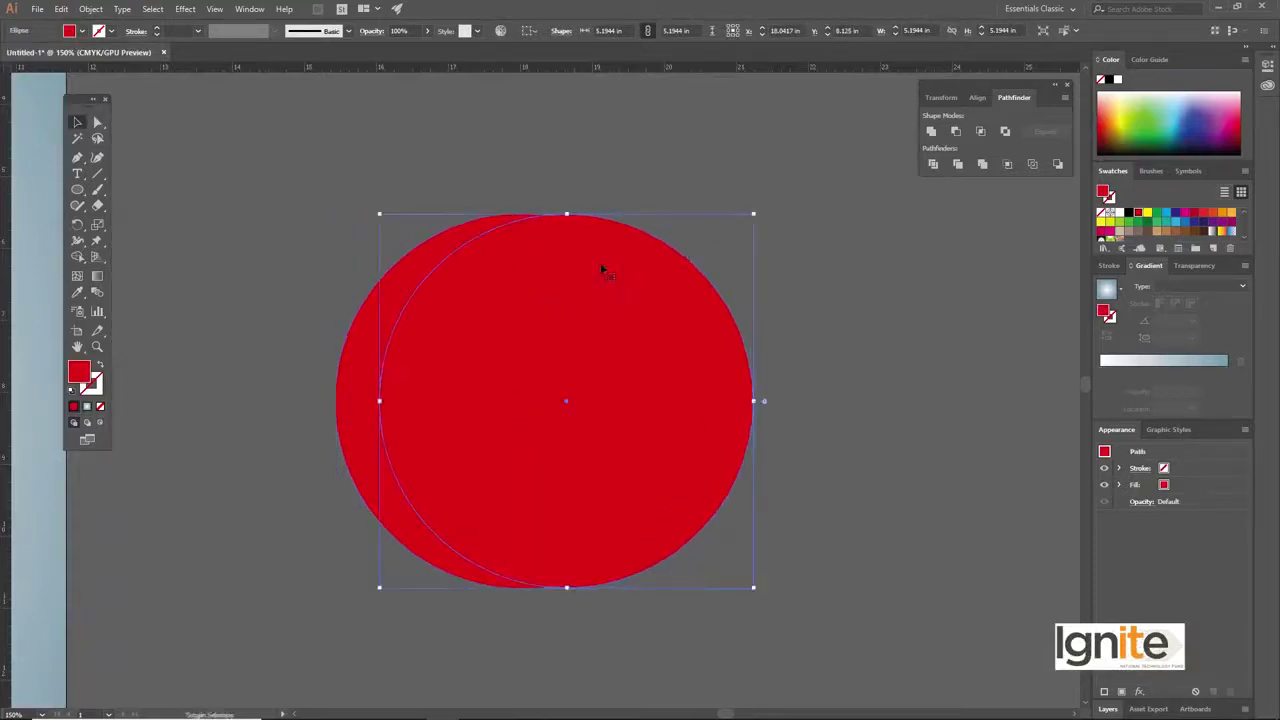
{"action": "left_click_drag", "start_coordinate": [754, 214], "coordinate": [701, 250]}
{"action": "left_click_drag", "start_coordinate": [620, 309], "coordinate": [564, 318]}
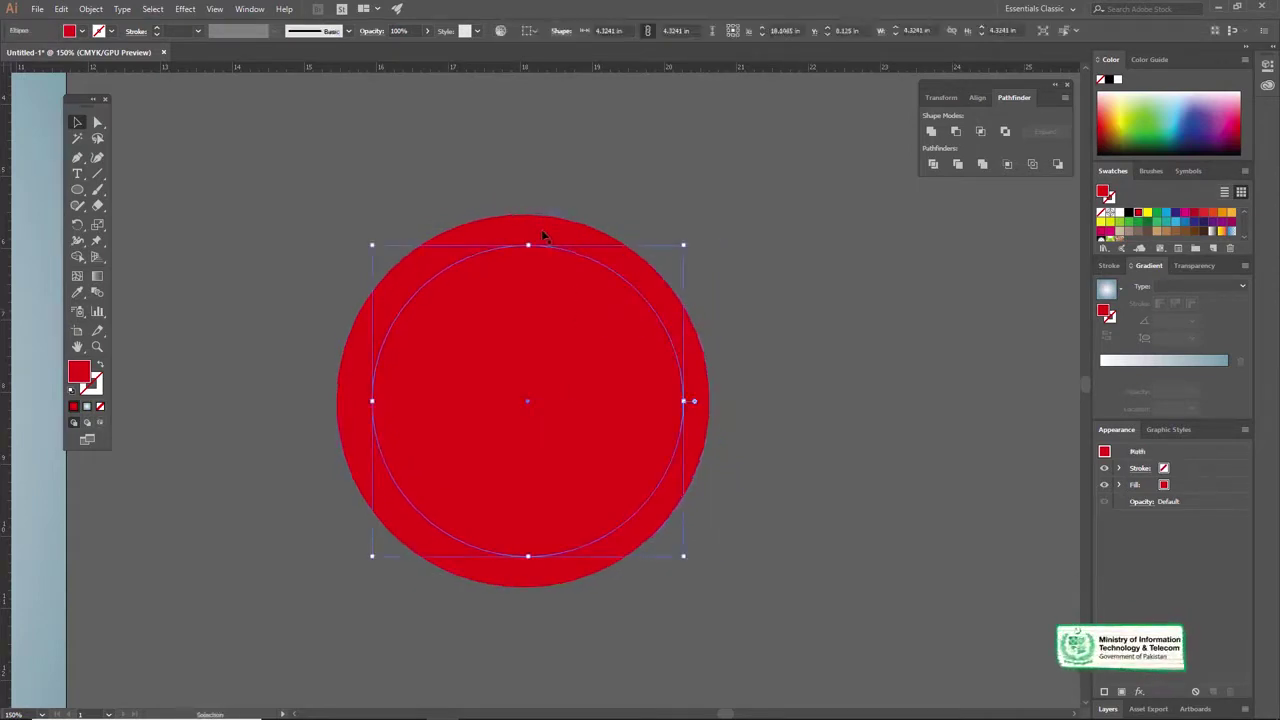
Fill the smaller circle with white and align the centers of both circles
{"action": "left_click", "coordinate": [84, 33]}
{"action": "left_click", "coordinate": [27, 55]}
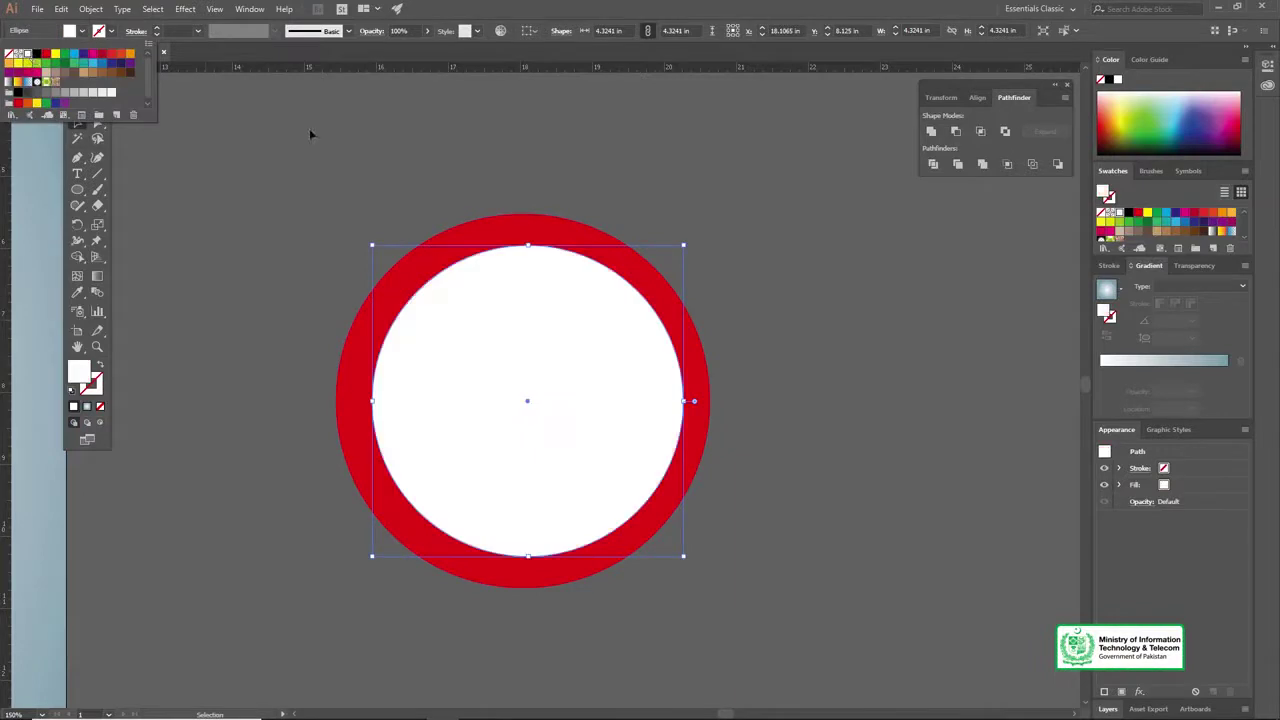
{"action": "left_click", "coordinate": [325, 138]}
{"action": "left_click", "coordinate": [580, 234], "text": "shift"}
{"action": "left_click", "coordinate": [571, 31]}
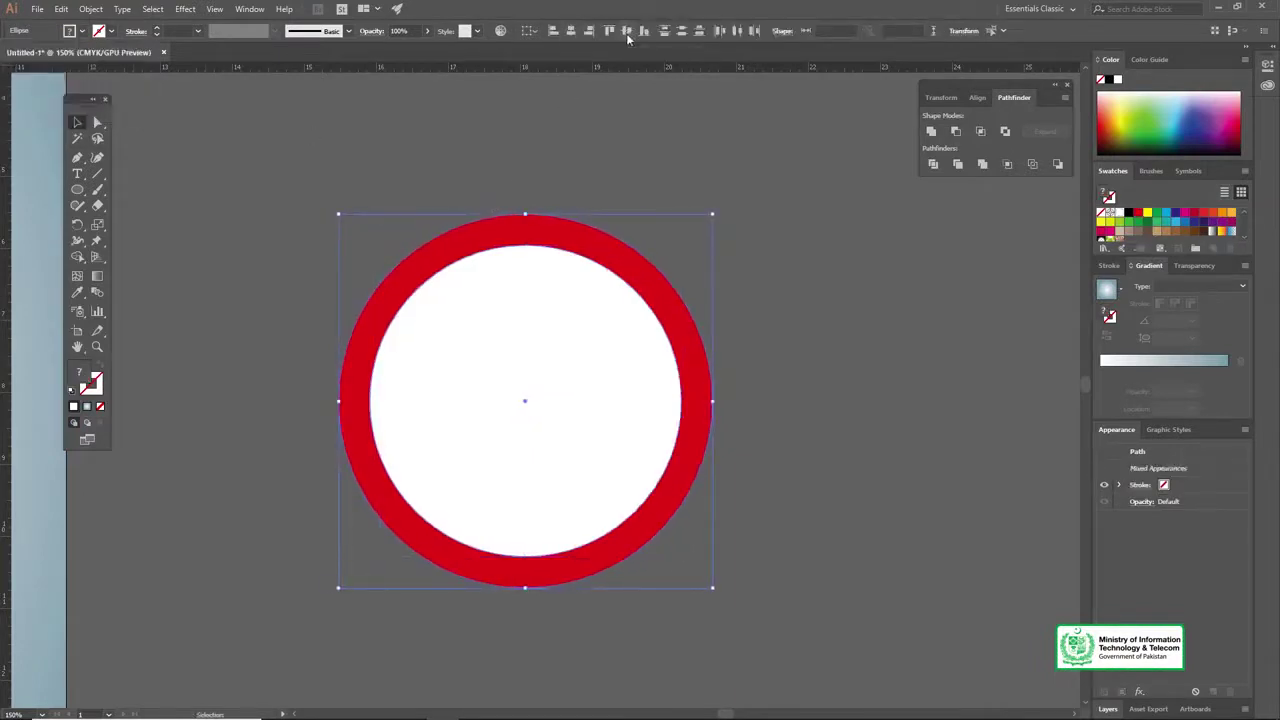
{"action": "left_click", "coordinate": [528, 168]}
Subtract the white circle from the red one with Minus Front to form a red ring
{"action": "left_click_drag", "start_coordinate": [504, 163], "coordinate": [561, 273]}
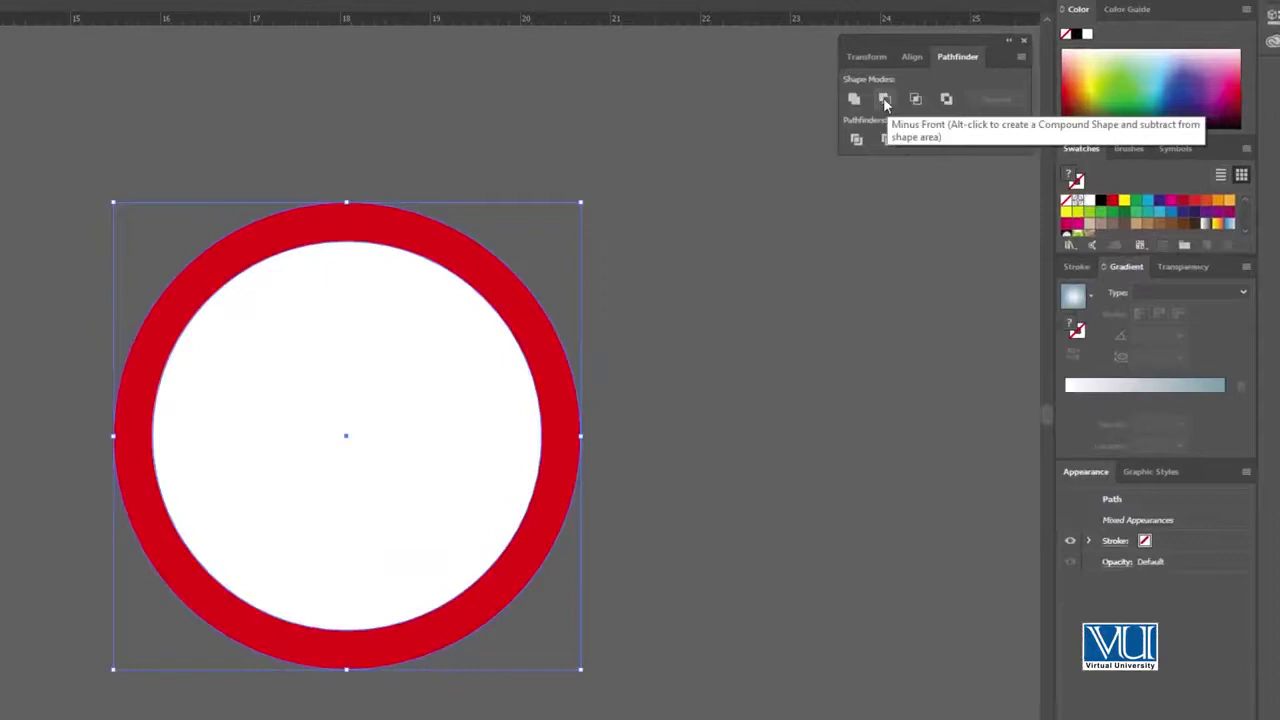
{"action": "left_click", "coordinate": [884, 100]}
{"action": "left_click", "coordinate": [518, 112]}
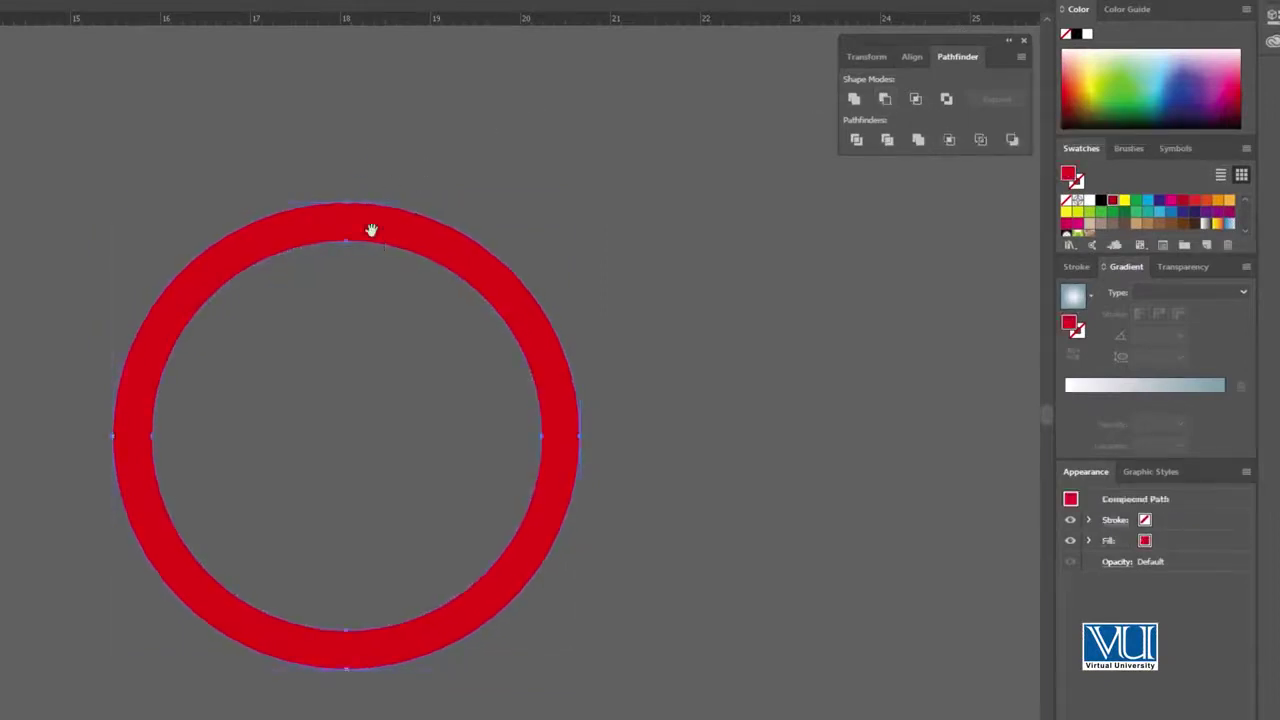
Draw a red vertical bar about 0.54 in wide and 4.84 in high across the middle of the ring
{"action": "left_click_drag", "start_coordinate": [371, 230], "coordinate": [373, 221]}
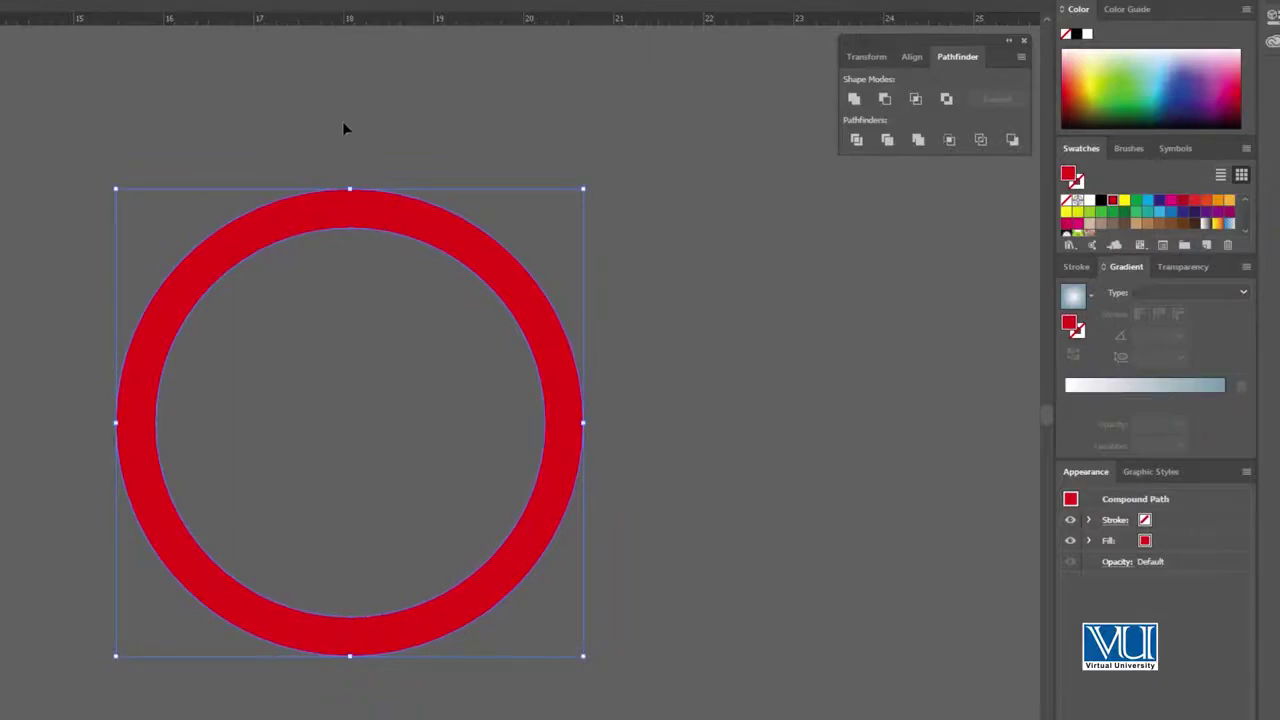
{"action": "key", "text": "l"}
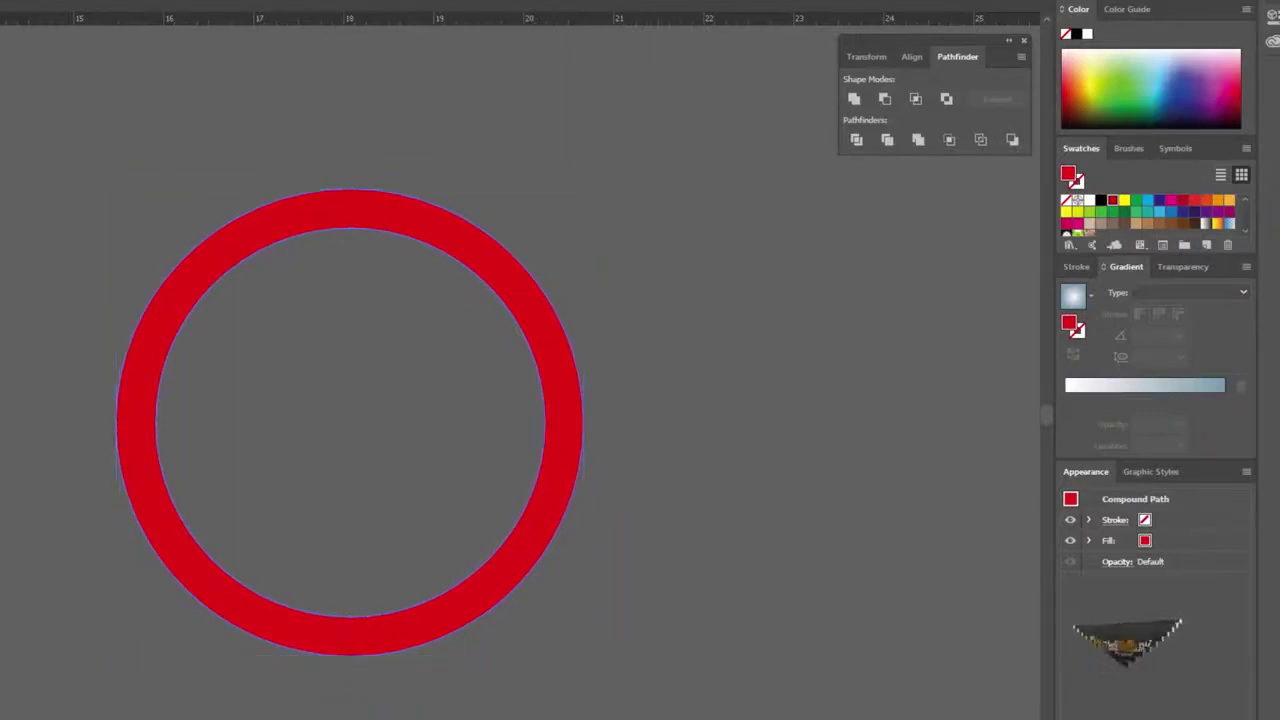
{"action": "left_click_drag", "start_coordinate": [316, 204], "coordinate": [364, 638]}
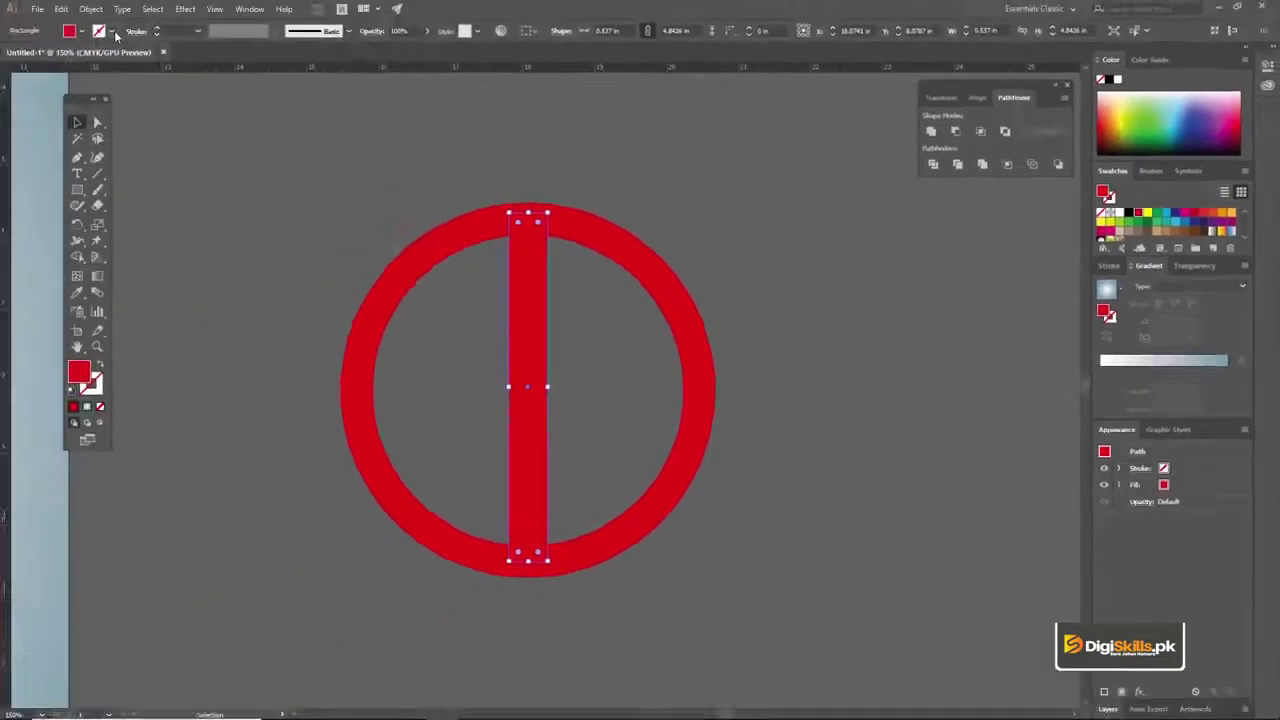
{"action": "left_click", "coordinate": [82, 31]}
{"action": "key", "text": "Escape"}
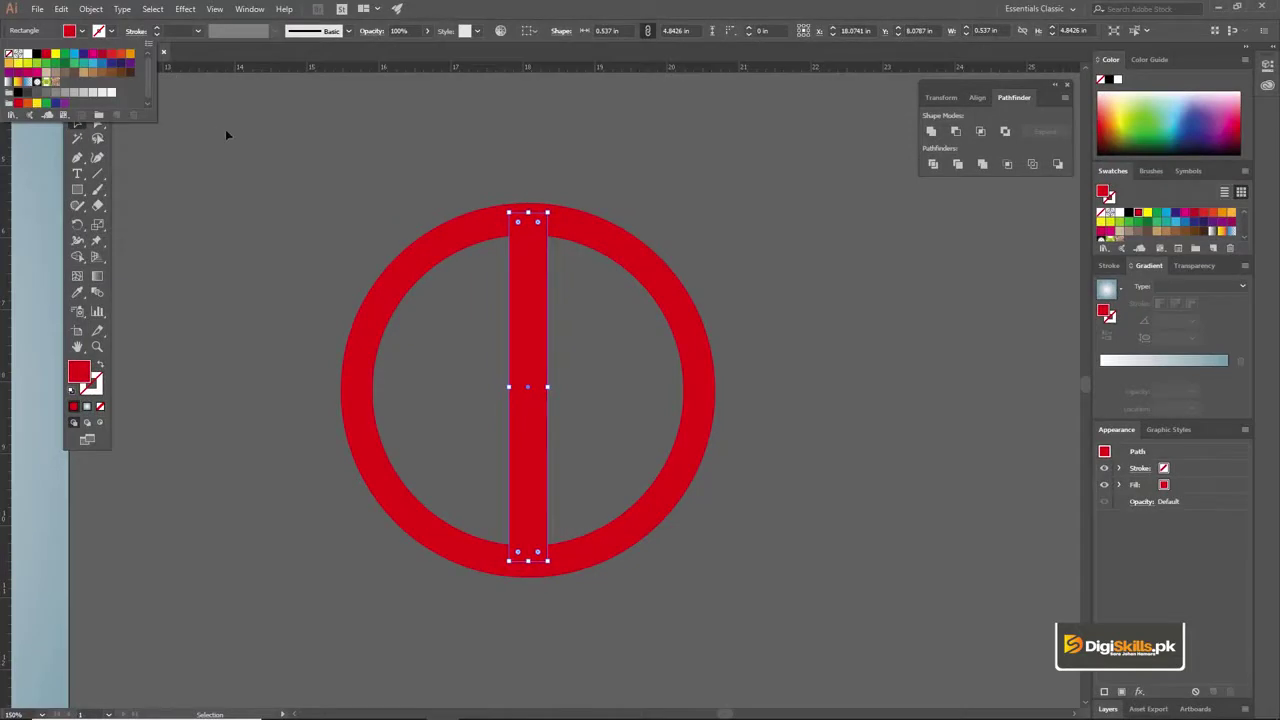
Align the vertical centers of the red bar and the ring
{"action": "left_click", "coordinate": [569, 220], "text": "shift"}
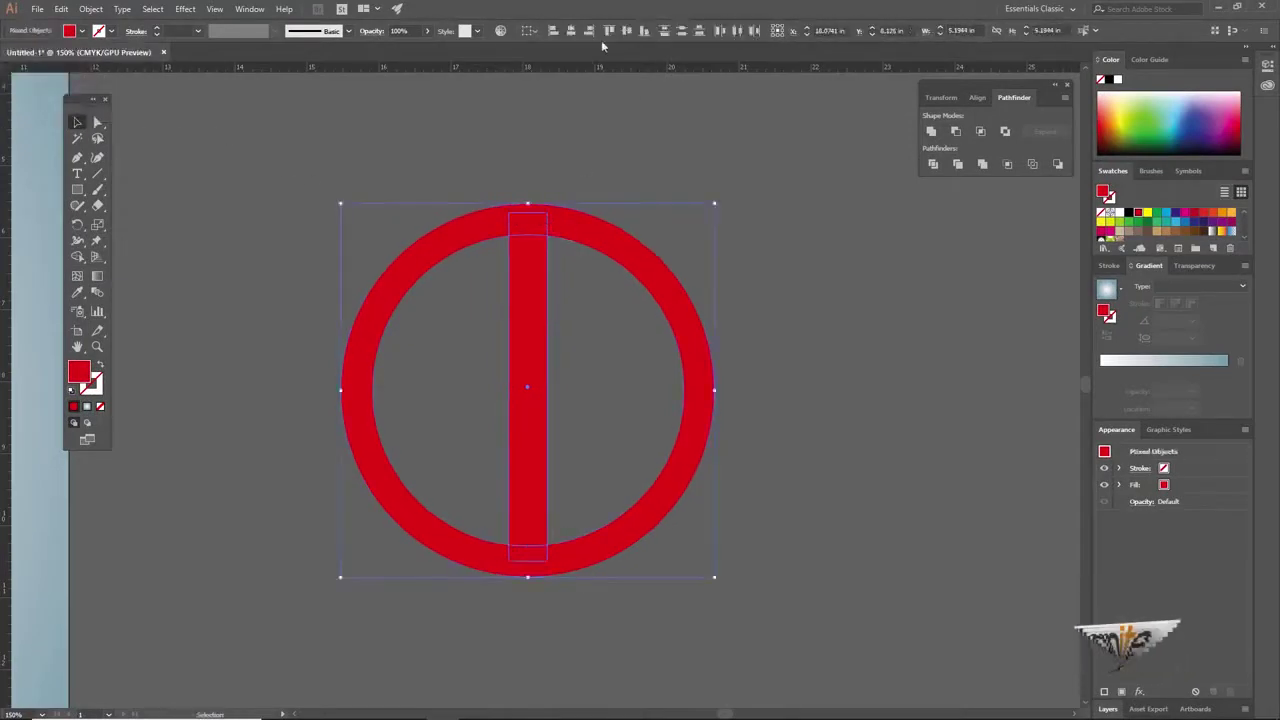
{"action": "left_click", "coordinate": [626, 31]}
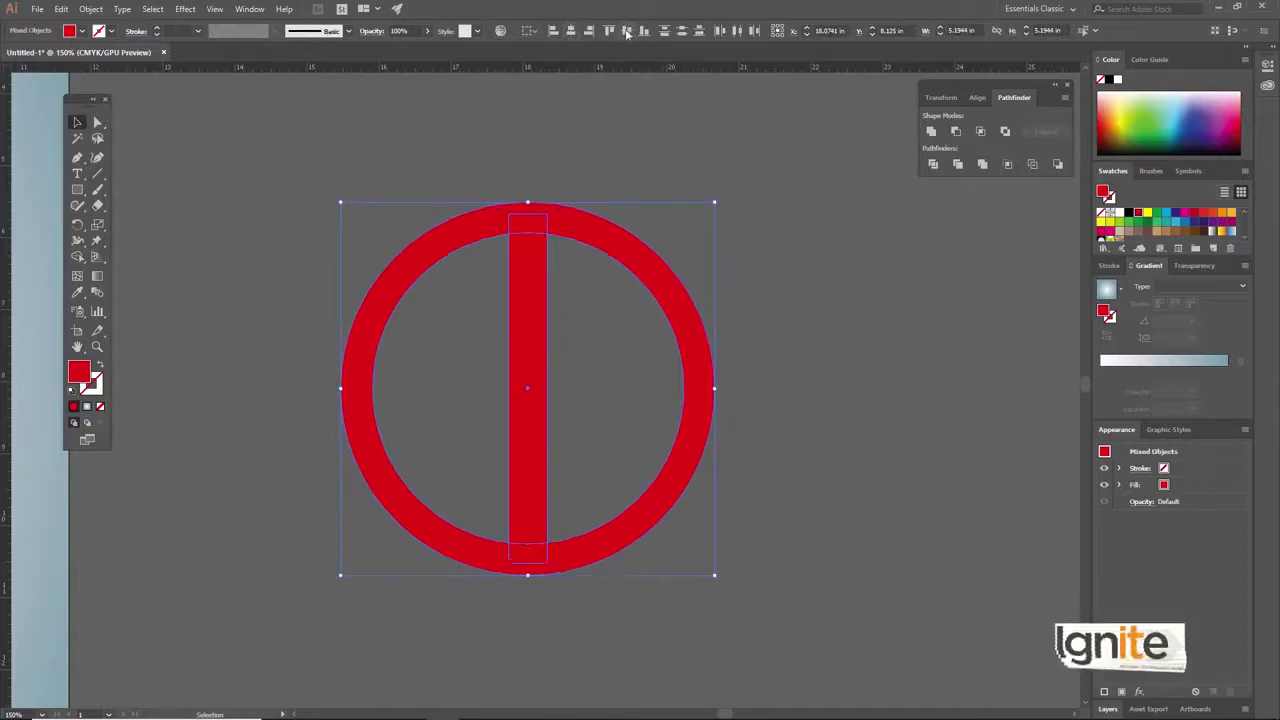
{"action": "left_click", "coordinate": [595, 120]}
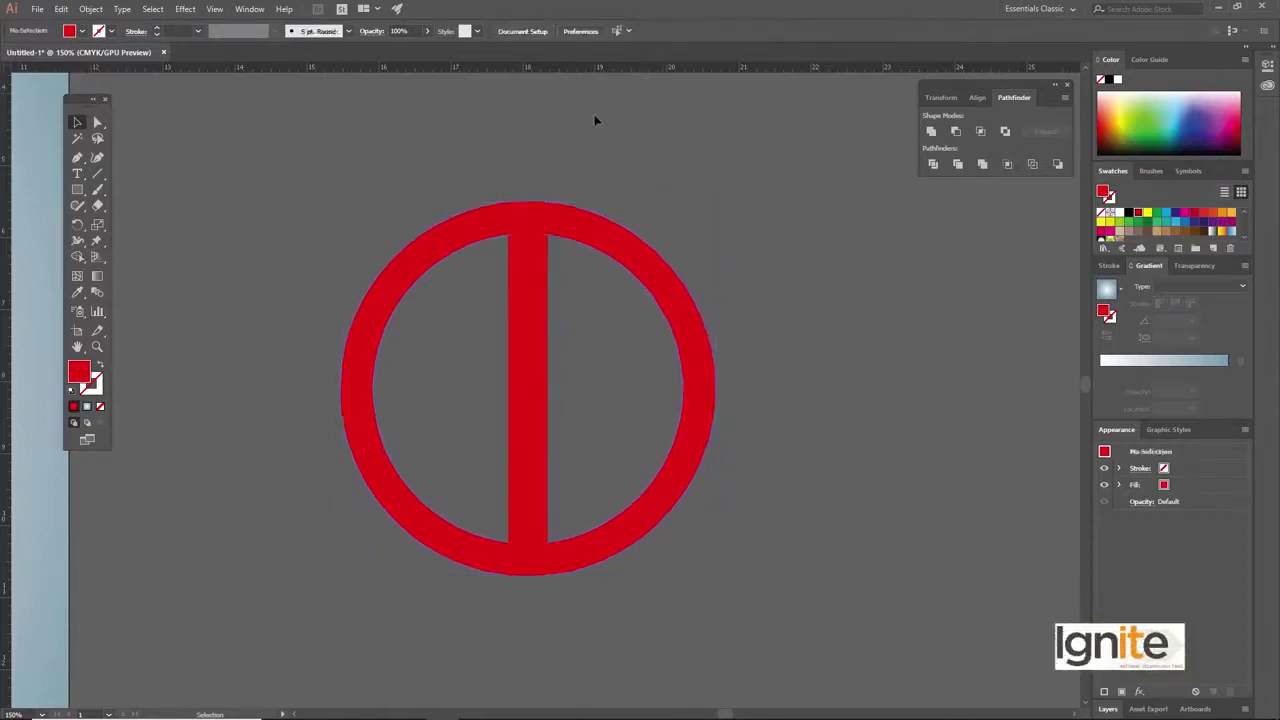
Rotate the red bar so it crosses the ring diagonally from upper left to lower right
{"action": "left_click", "coordinate": [524, 245]}
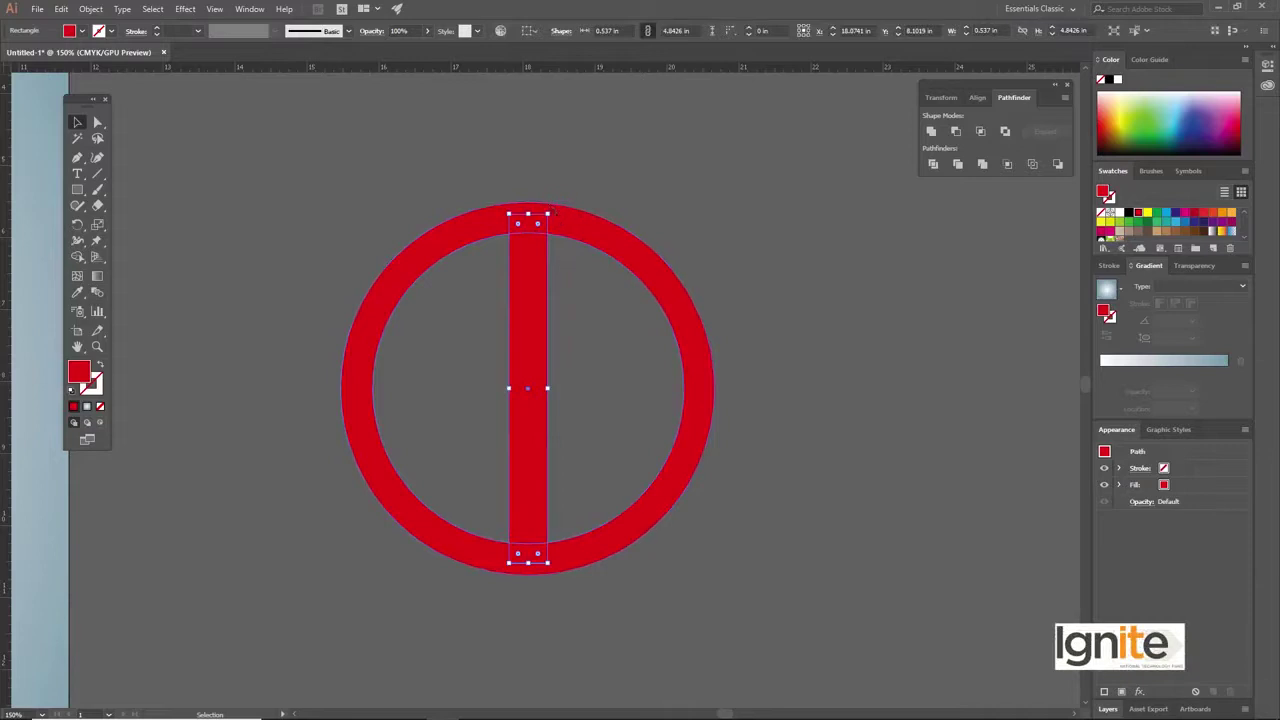
{"action": "left_click_drag", "start_coordinate": [487, 207], "coordinate": [422, 244]}
{"action": "left_click_drag", "start_coordinate": [405, 188], "coordinate": [520, 320]}
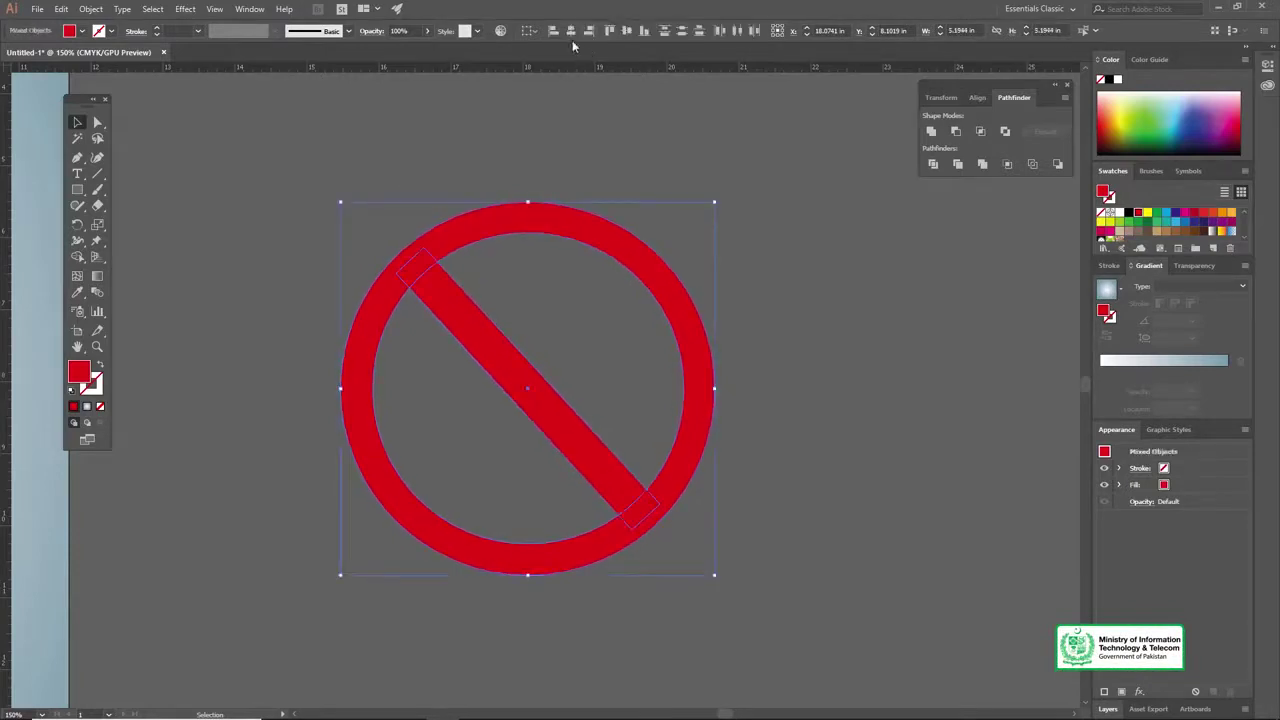
{"action": "left_click", "coordinate": [586, 314]}
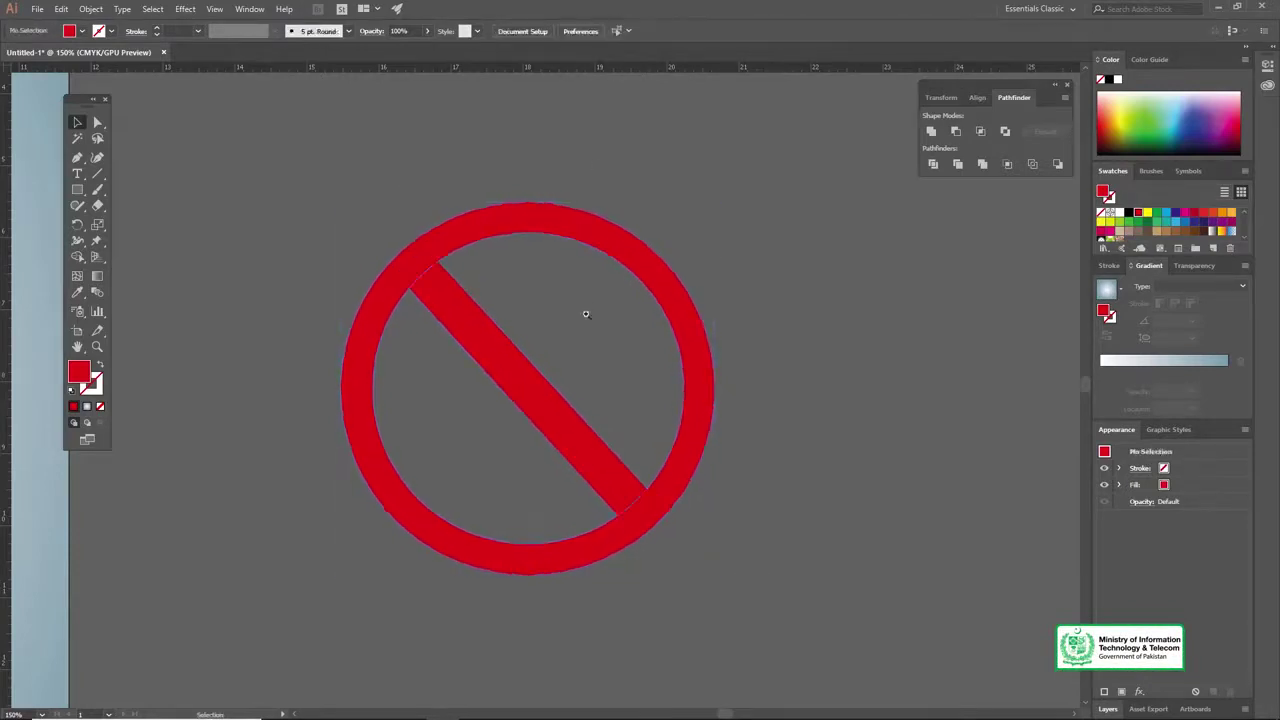
Draw a narrow vertical rectangle about 0.42 in wide and 4.08 in high beside the prohibition symbol
{"action": "left_click", "coordinate": [590, 348], "text": "ctrl+alt"}
{"action": "left_click_drag", "start_coordinate": [592, 359], "coordinate": [581, 285]}
{"action": "key", "text": "ctrl+equal"}
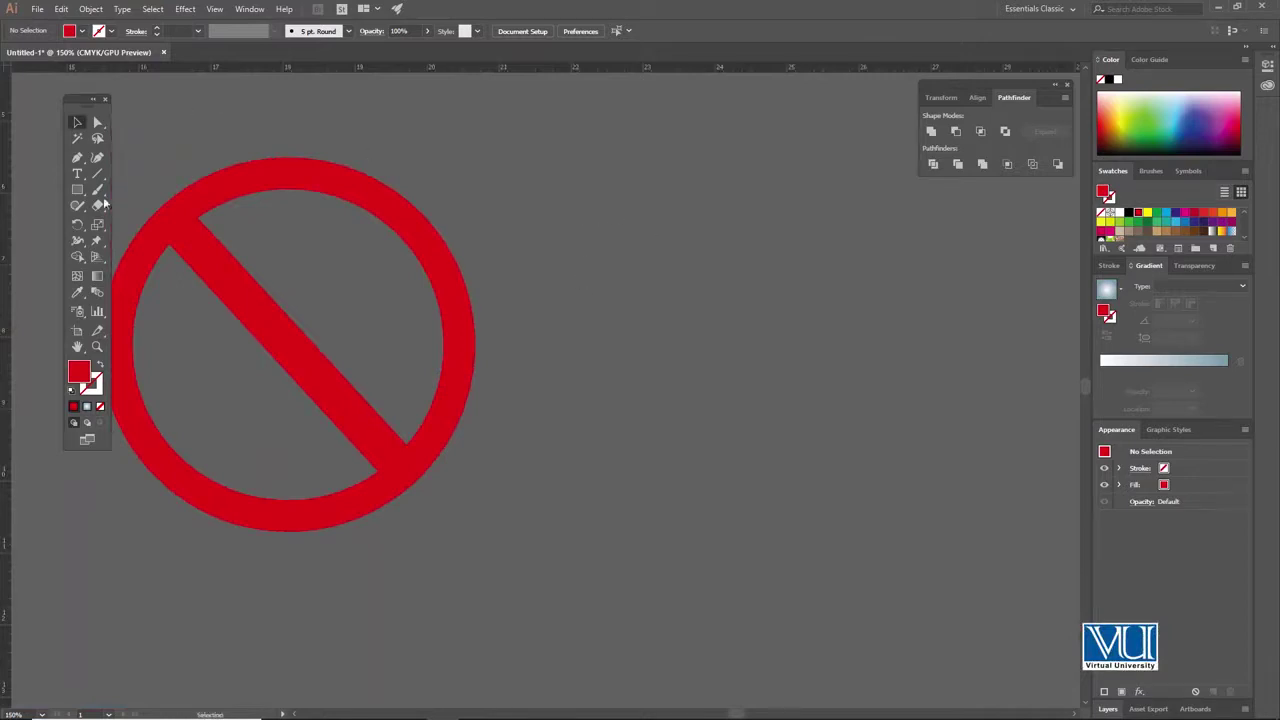
{"action": "left_click_drag", "start_coordinate": [80, 193], "coordinate": [150, 189]}
{"action": "left_click_drag", "start_coordinate": [584, 362], "coordinate": [600, 505]}
{"action": "left_click_drag", "start_coordinate": [597, 493], "coordinate": [594, 474]}
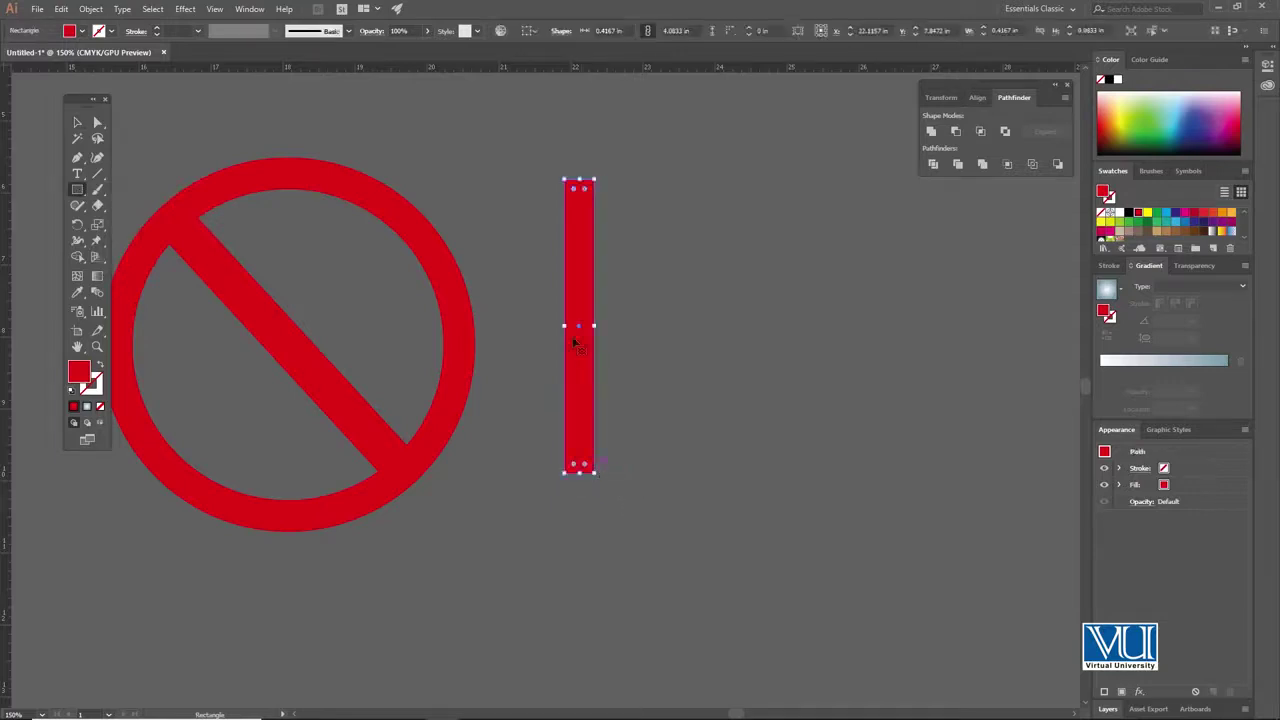
Replace the narrow rectangle's red fill with a linear white-to-black gradient
{"action": "left_click", "coordinate": [83, 31]}
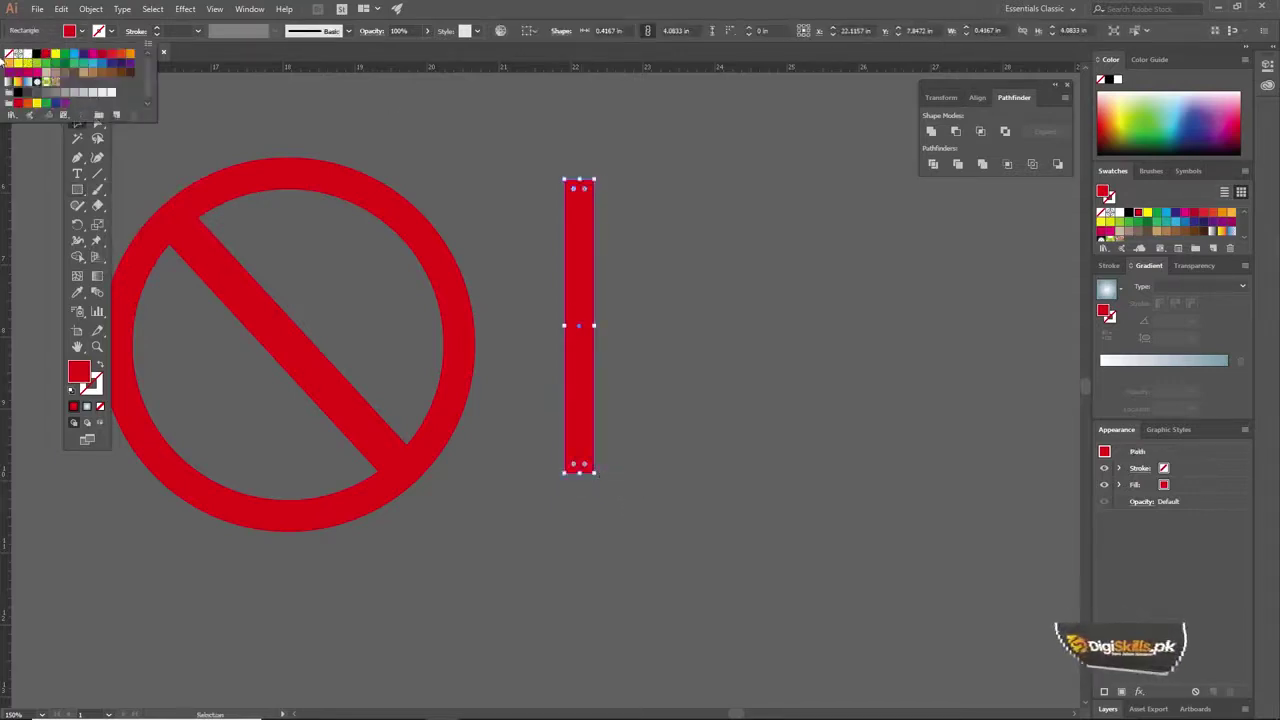
{"action": "left_click", "coordinate": [21, 54]}
{"action": "left_click", "coordinate": [549, 186]}
{"action": "left_click", "coordinate": [574, 206]}
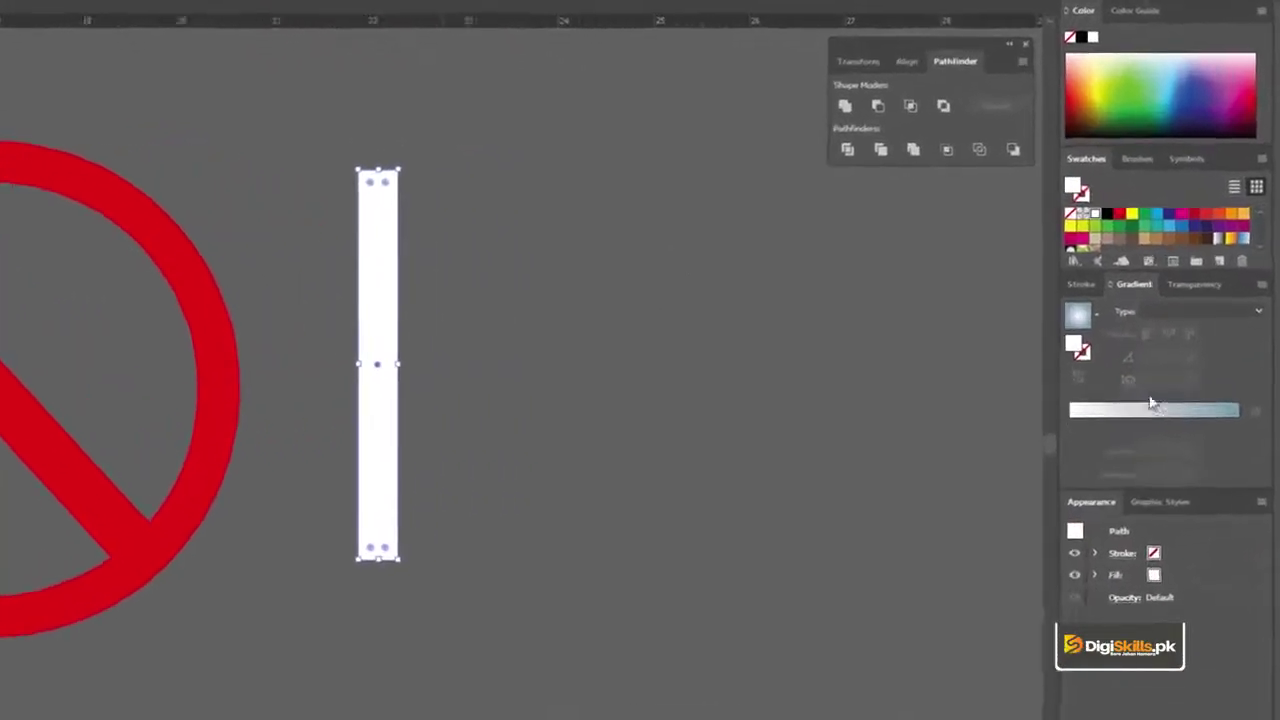
{"action": "left_click", "coordinate": [1229, 393]}
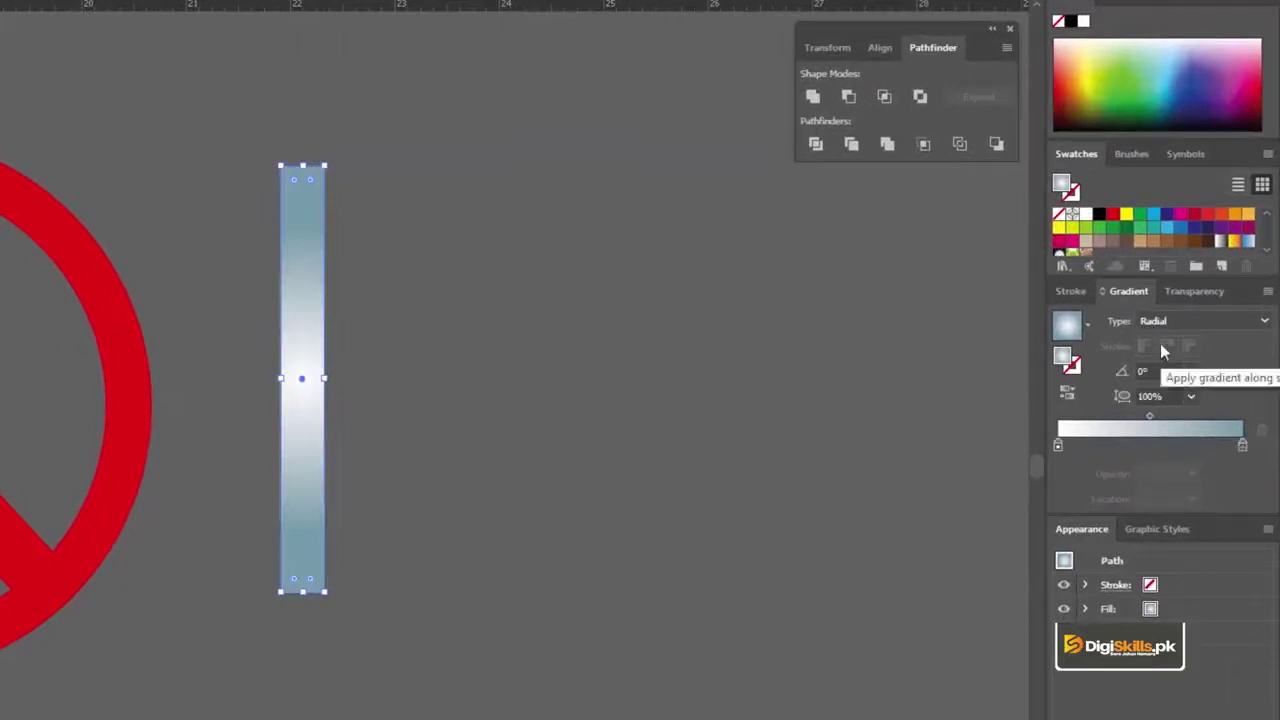
{"action": "left_click", "coordinate": [1090, 330]}
{"action": "left_click", "coordinate": [1005, 369]}
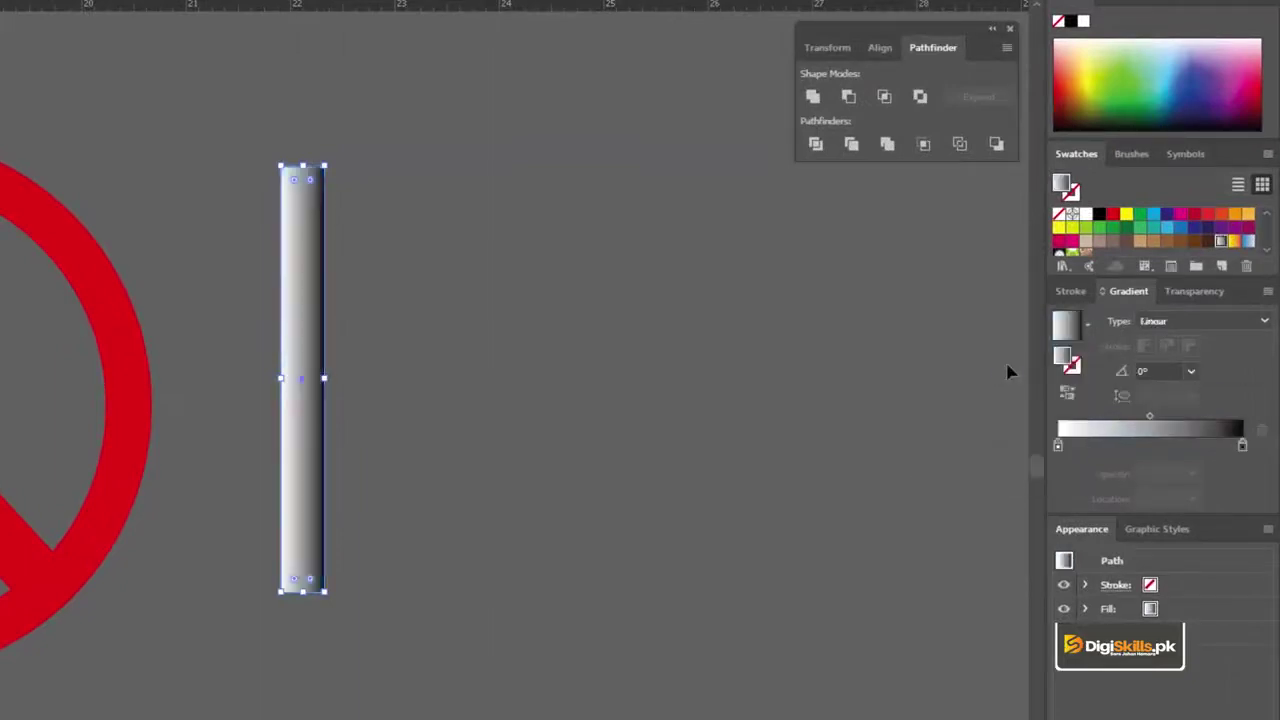
Lighten the black end of the rectangle's gradient to 77% K
{"action": "double_click", "coordinate": [1242, 446]}
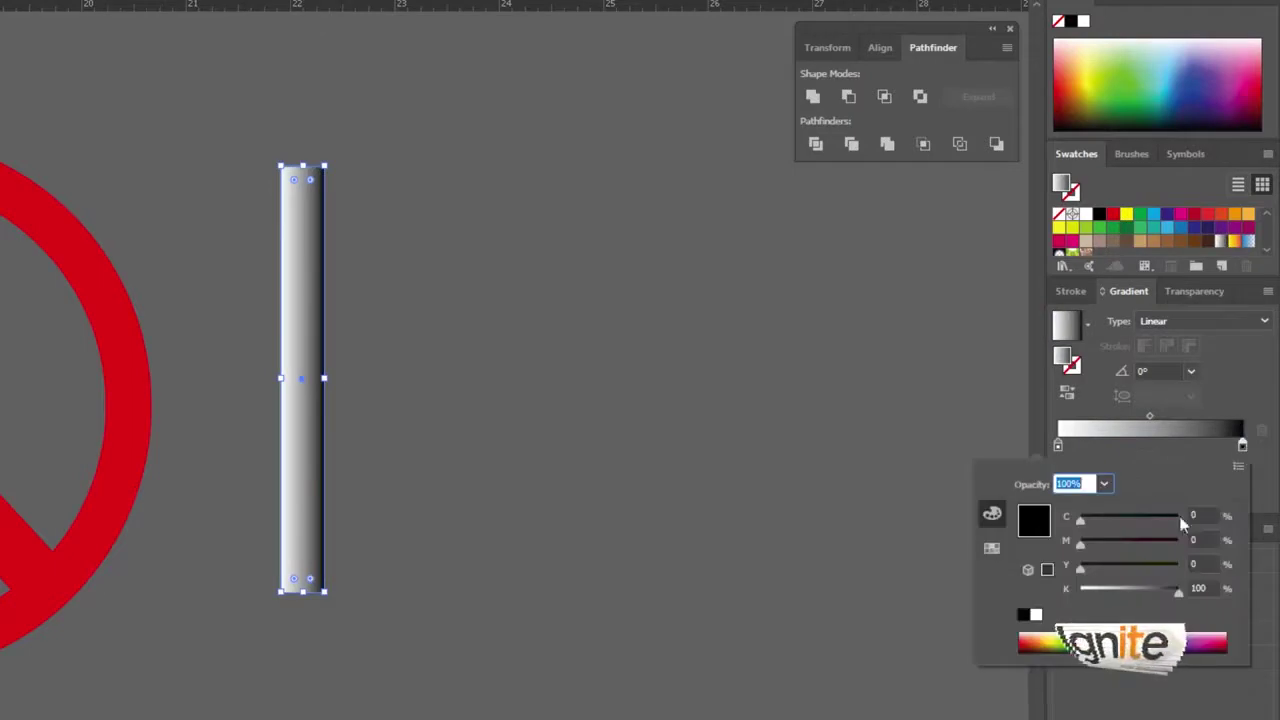
{"action": "left_click_drag", "start_coordinate": [1176, 593], "coordinate": [1155, 594]}
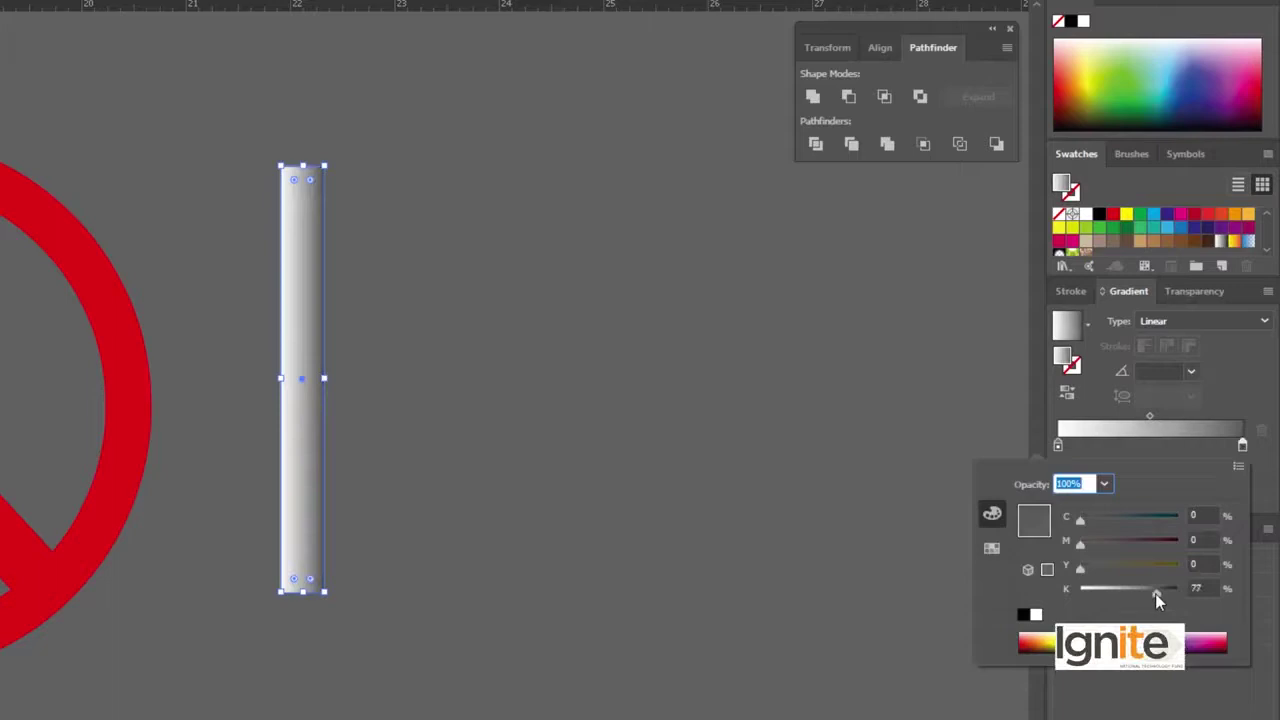
{"action": "left_click", "coordinate": [716, 338]}
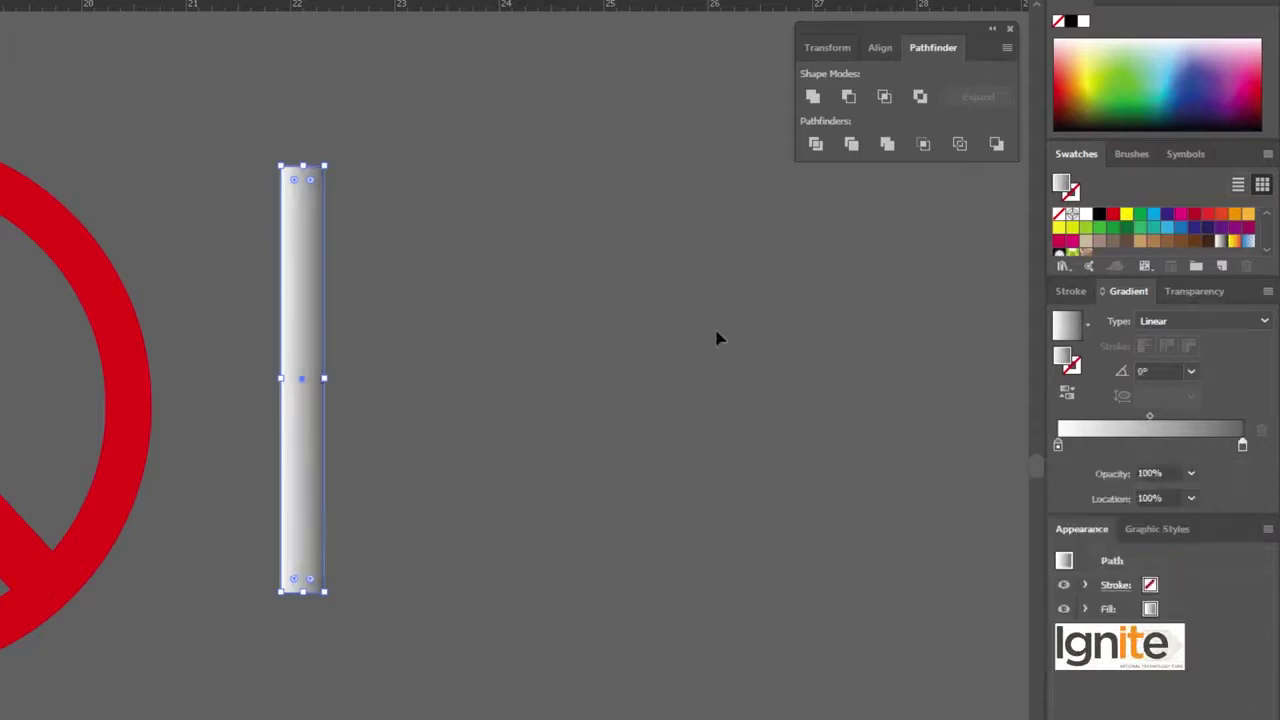
Move the gradient's white stop to about 50.77% and copy the gray stop to the 0% end
{"action": "left_click", "coordinate": [1057, 447]}
{"action": "left_click_drag", "start_coordinate": [1060, 448], "coordinate": [1152, 448]}
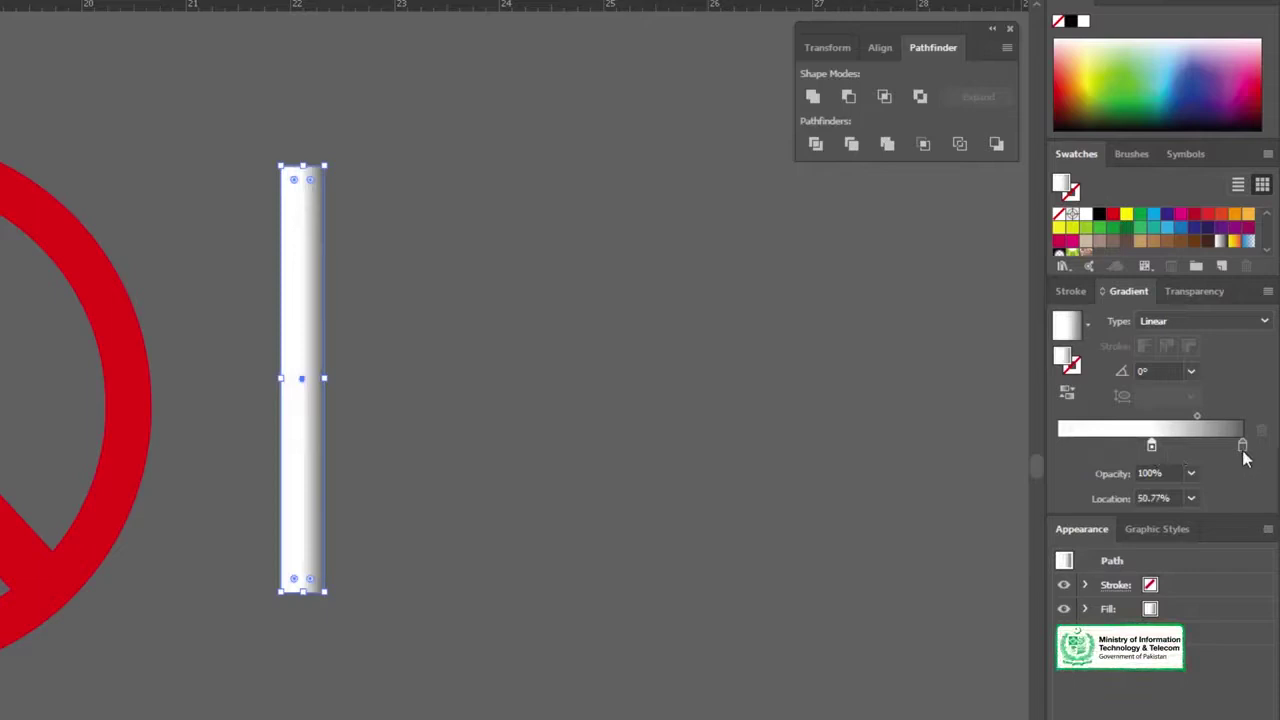
{"action": "left_click_drag", "start_coordinate": [1155, 448], "coordinate": [1078, 448]}
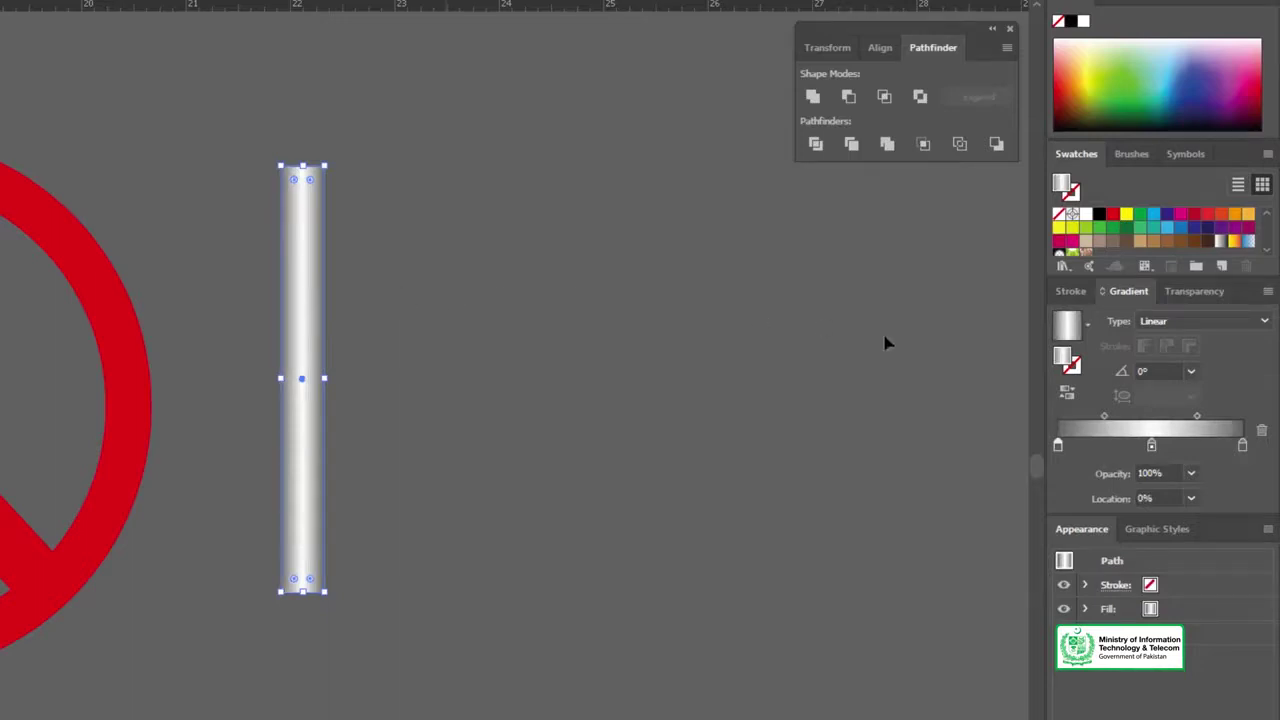
Widen the white highlight by moving the two gradient midpoints outward to about 34% and 68%
{"action": "left_click", "coordinate": [1199, 417]}
{"action": "left_click_drag", "start_coordinate": [1203, 414], "coordinate": [1223, 415]}
{"action": "left_click_drag", "start_coordinate": [1102, 416], "coordinate": [1071, 418]}
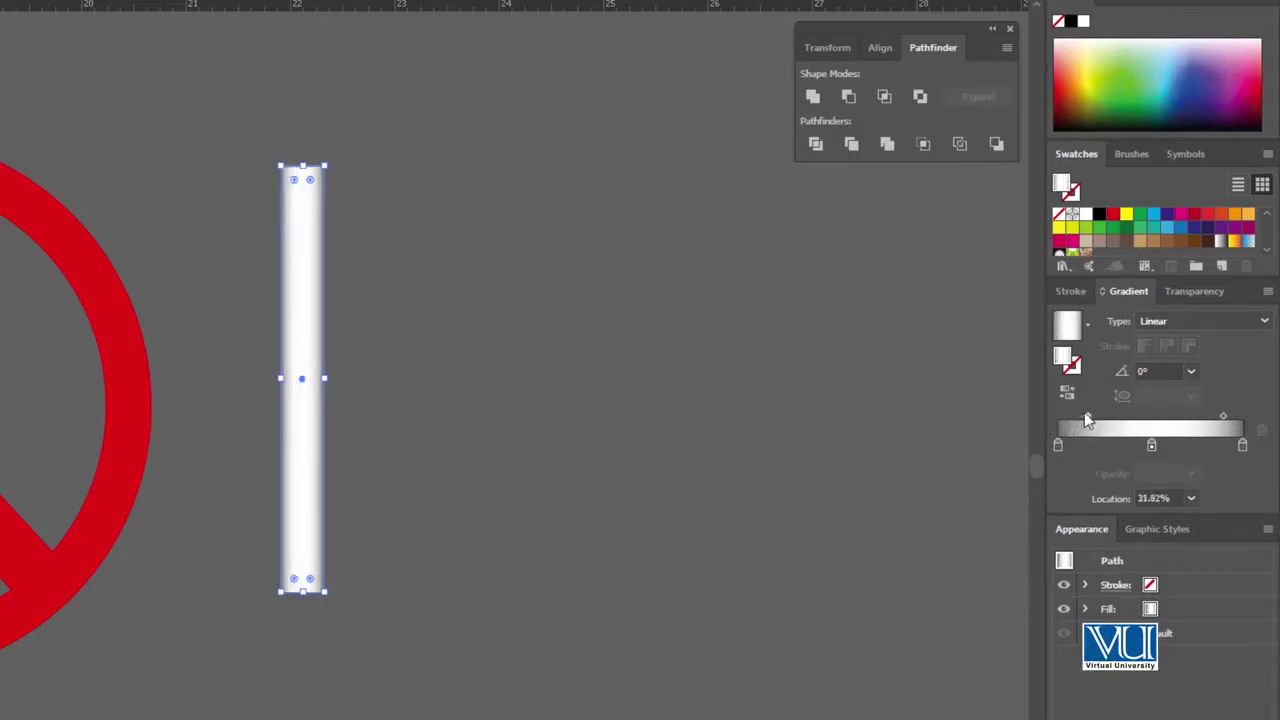
{"action": "left_click_drag", "start_coordinate": [1224, 415], "coordinate": [1217, 420]}
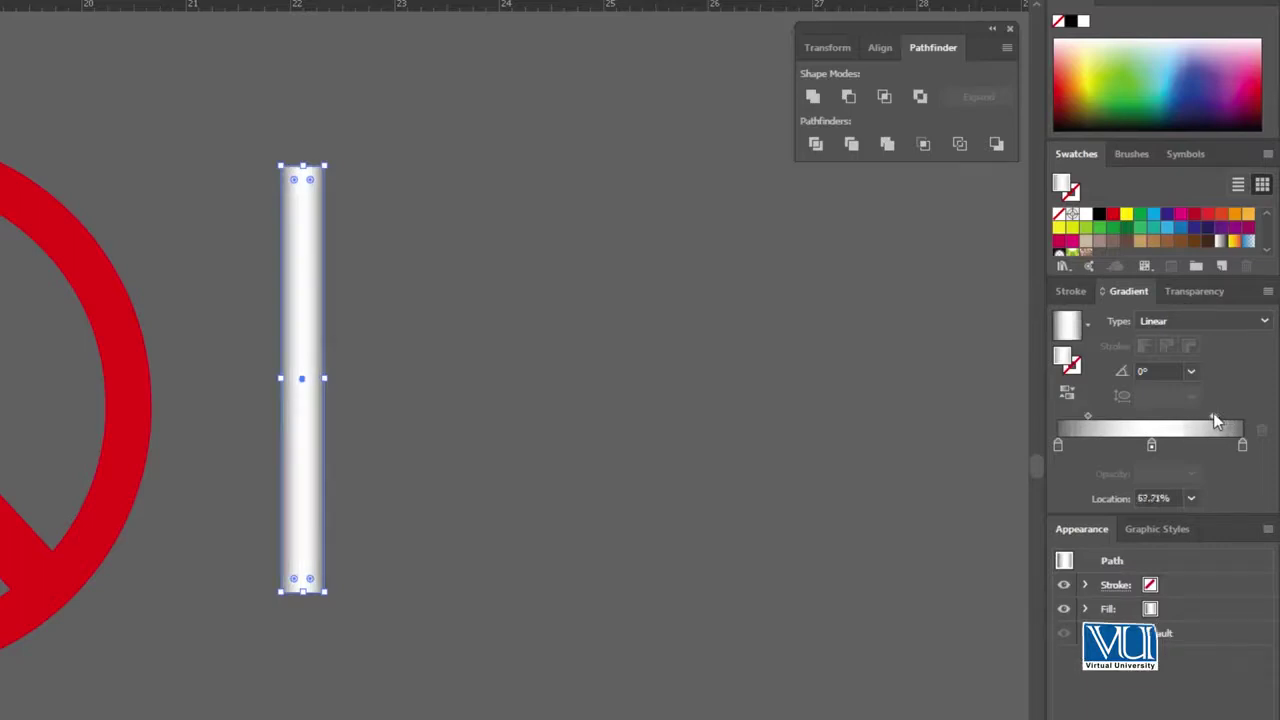
{"action": "left_click_drag", "start_coordinate": [1088, 415], "coordinate": [1090, 415]}
{"action": "left_click", "coordinate": [803, 303]}
Draw a rectangle of the same width over roughly the lower third of the white tube
{"action": "key", "text": "z"}
{"action": "left_click", "coordinate": [259, 482]}
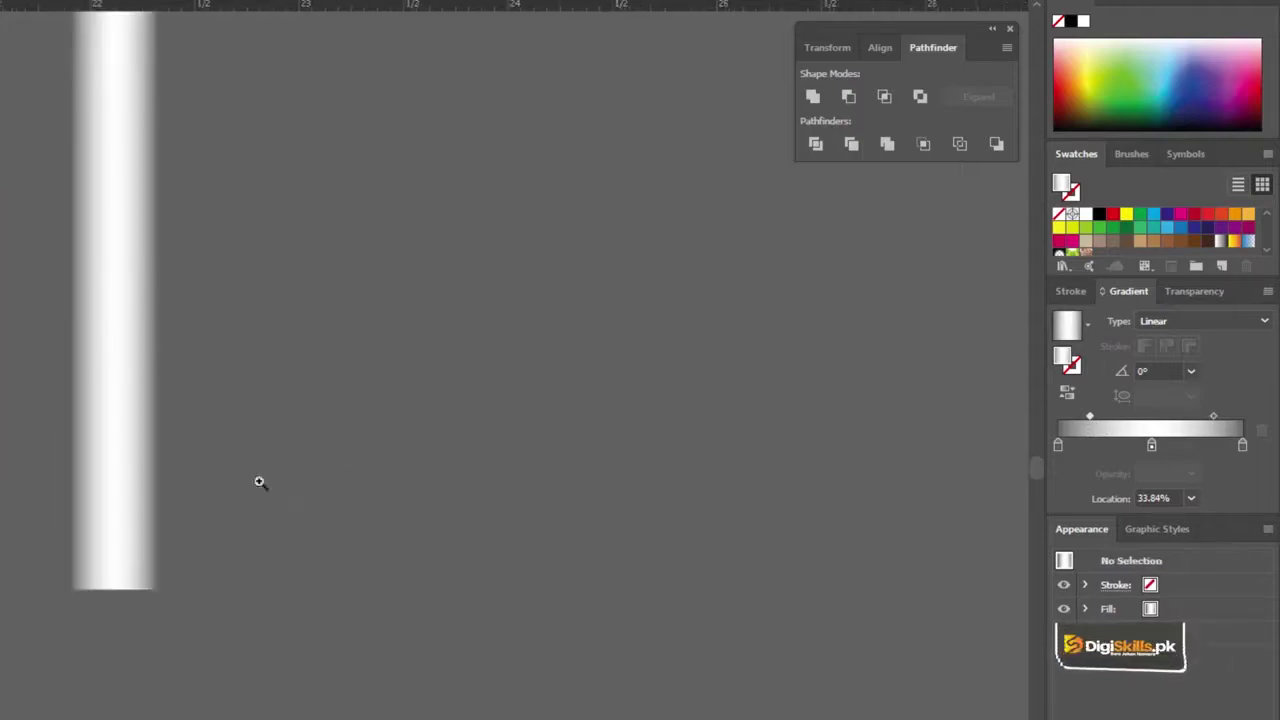
{"action": "left_click_drag", "start_coordinate": [172, 338], "coordinate": [239, 357]}
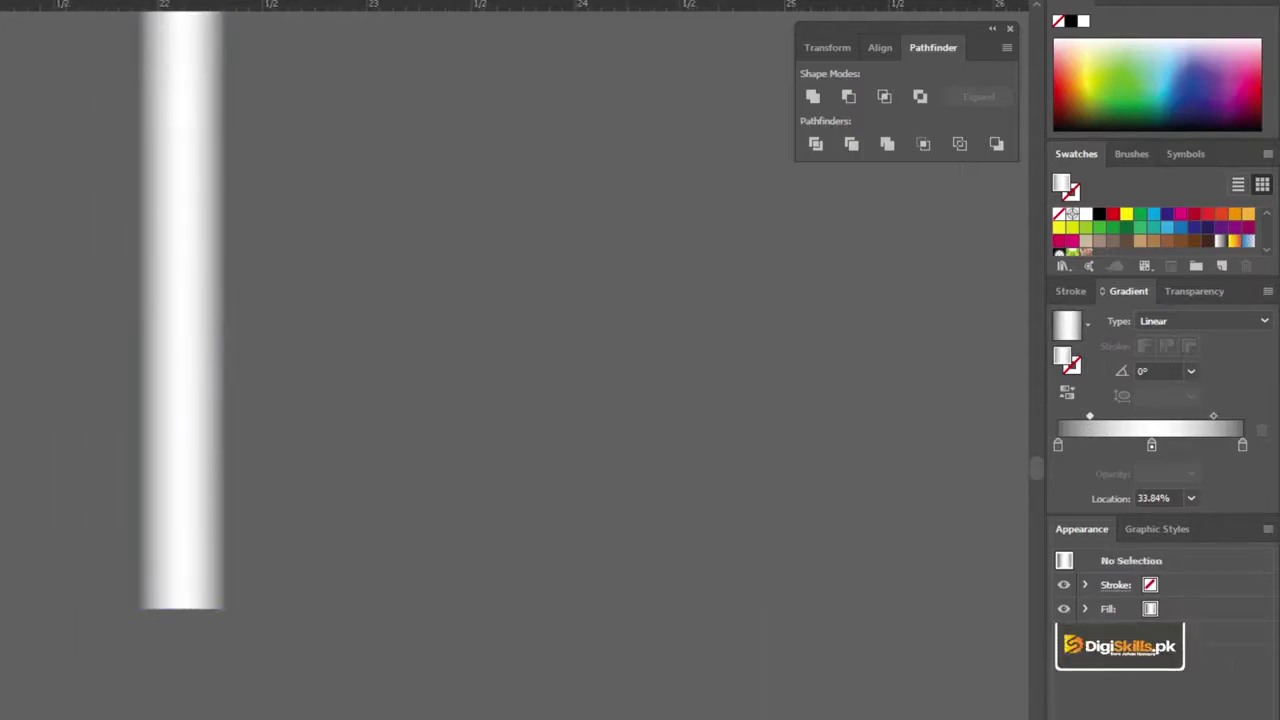
{"action": "left_click_drag", "start_coordinate": [141, 373], "coordinate": [225, 608]}
{"action": "key", "text": "ctrl+minus"}
{"action": "left_click_drag", "start_coordinate": [227, 458], "coordinate": [227, 442]}
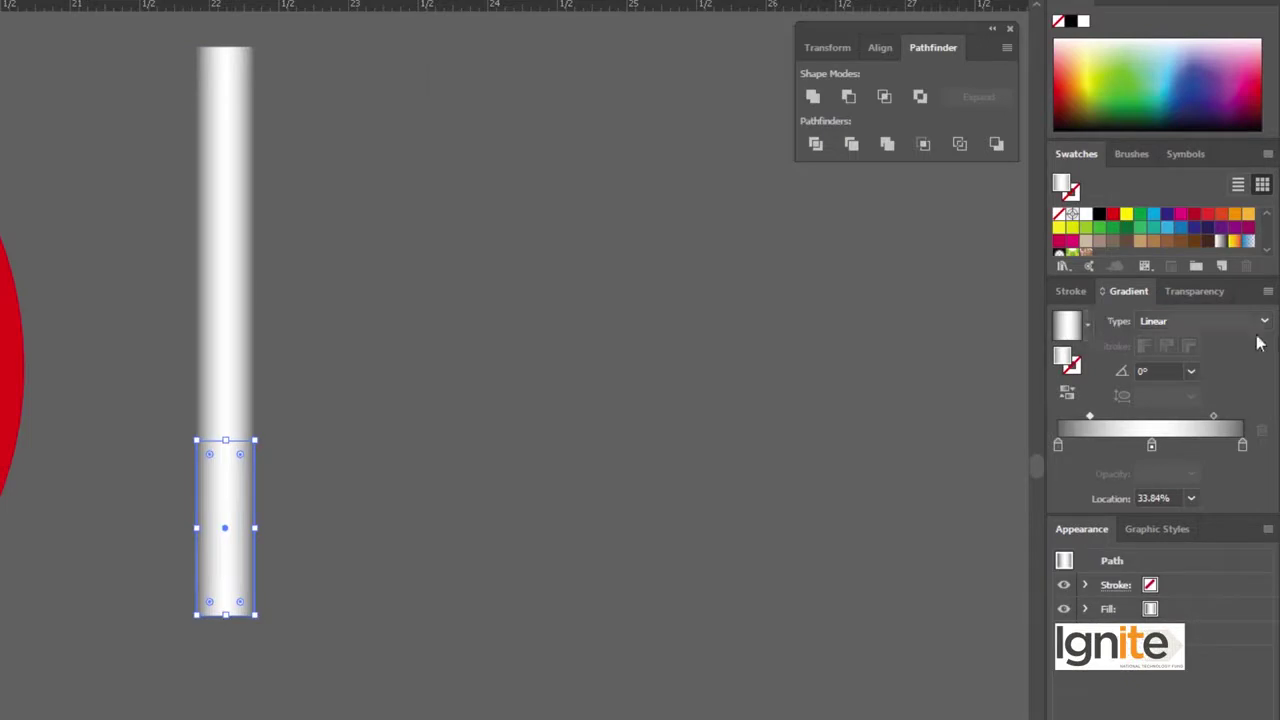
Replace the gray stops at both ends of the lower rectangle's gradient with the orange swatch, keeping white in the middle
{"action": "left_click", "coordinate": [1057, 446]}
{"action": "left_click", "coordinate": [1058, 445]}
{"action": "left_click", "coordinate": [1262, 436]}
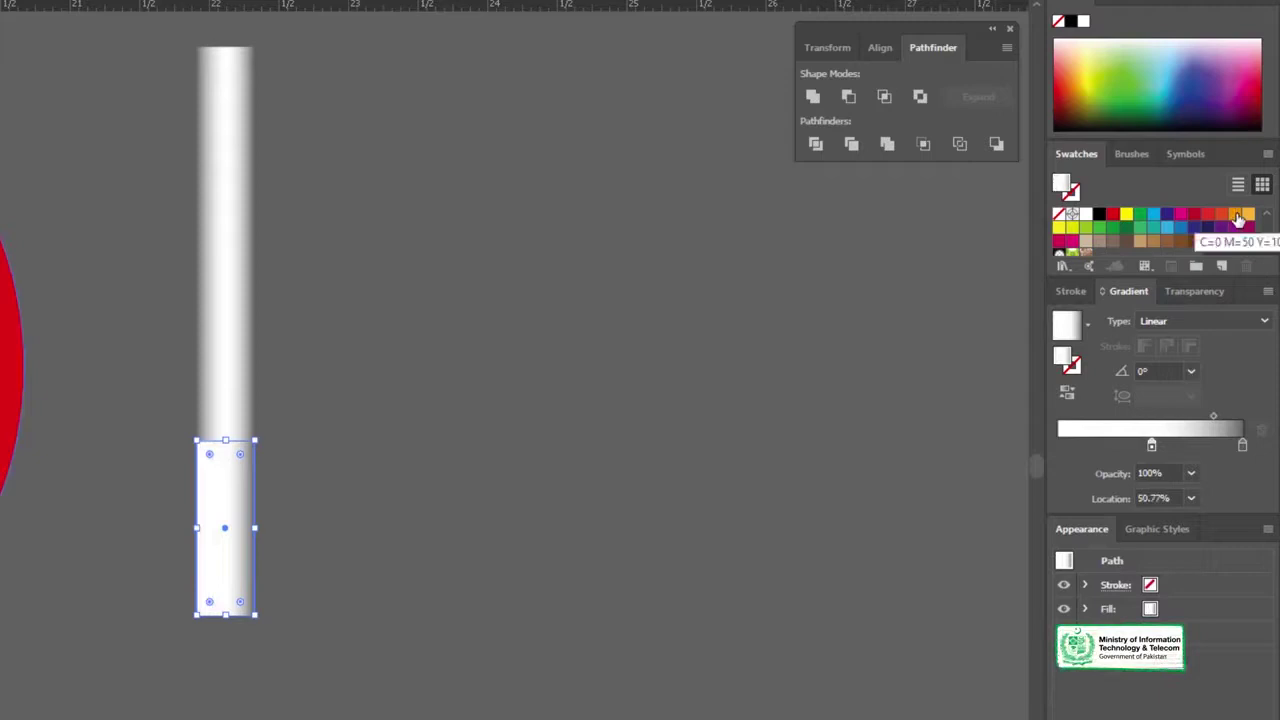
{"action": "left_click_drag", "start_coordinate": [1238, 218], "coordinate": [1261, 357]}
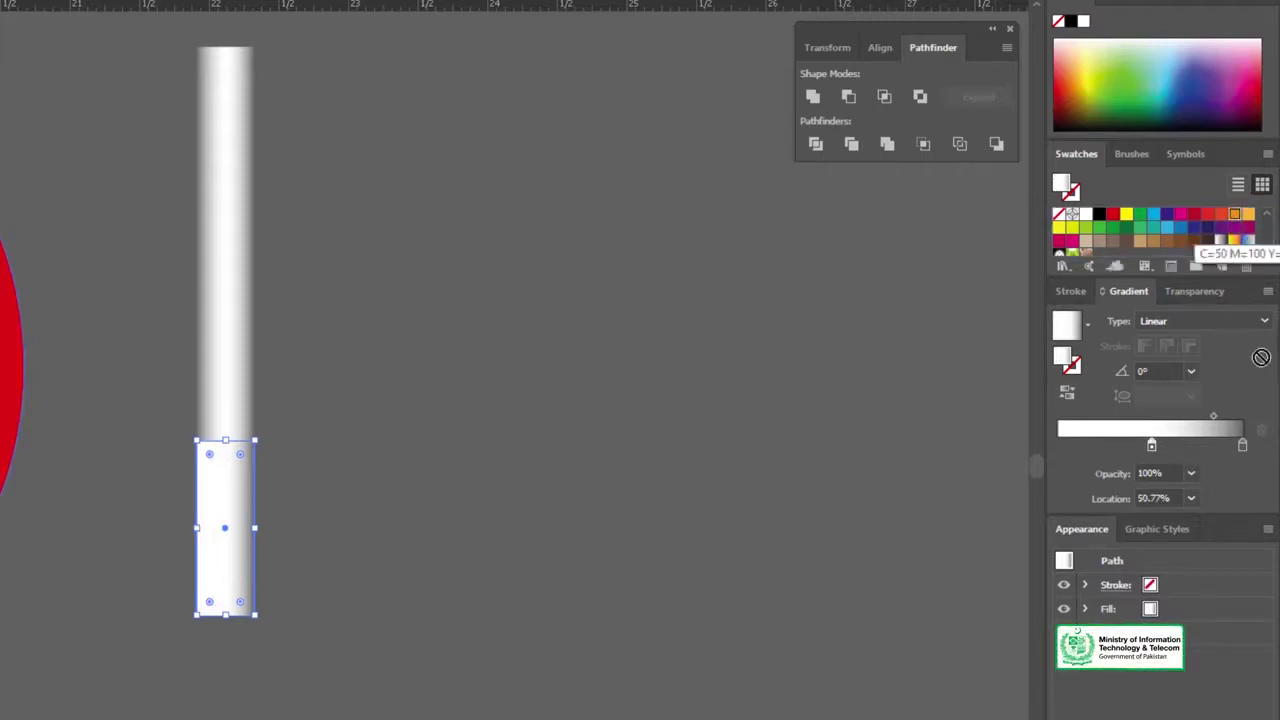
{"action": "left_click_drag", "start_coordinate": [1245, 455], "coordinate": [1049, 458]}
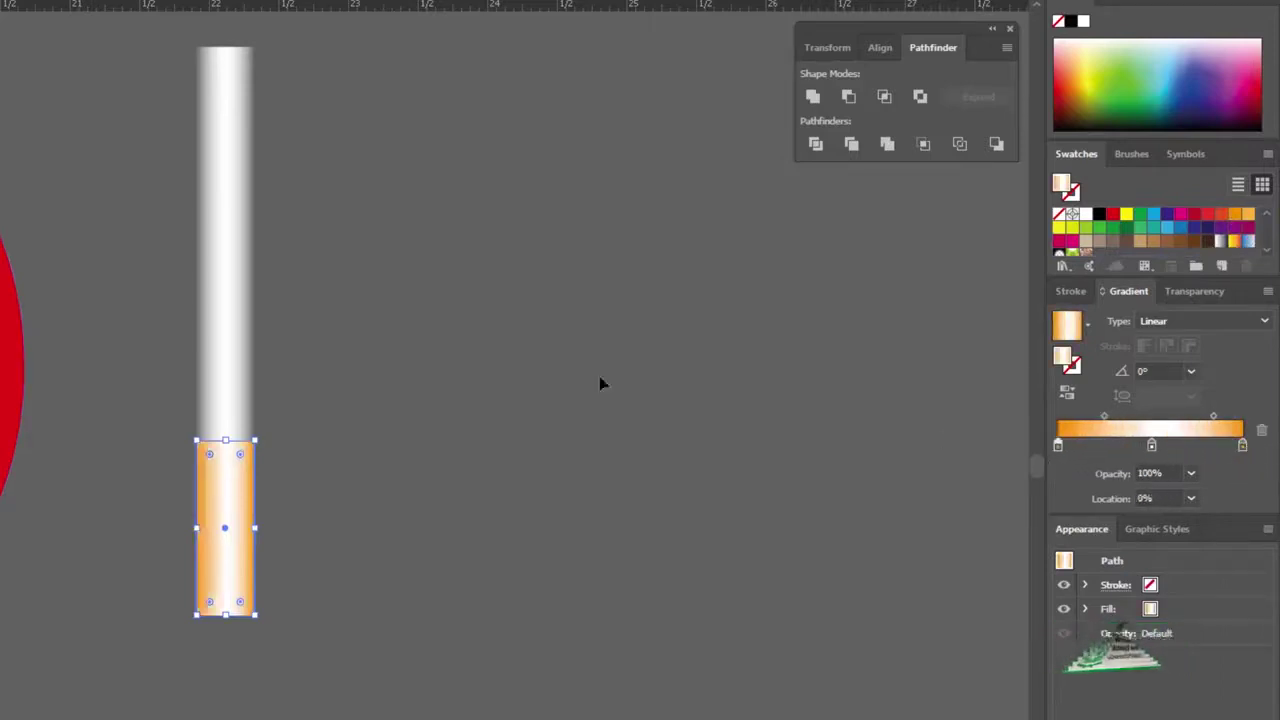
Try rounding all four corners of the orange filter section
{"action": "left_click", "coordinate": [338, 411]}
{"action": "left_click", "coordinate": [241, 483], "text": "ctrl+alt"}
{"action": "left_click", "coordinate": [234, 486], "text": "ctrl"}
{"action": "left_click", "coordinate": [234, 486], "text": "ctrl"}
{"action": "left_click_drag", "start_coordinate": [263, 414], "coordinate": [251, 426]}
{"action": "left_click", "coordinate": [257, 431], "text": "ctrl"}
{"action": "left_click_drag", "start_coordinate": [245, 523], "coordinate": [227, 467]}
{"action": "left_click", "coordinate": [228, 550], "text": "ctrl"}
{"action": "left_click", "coordinate": [227, 467]}
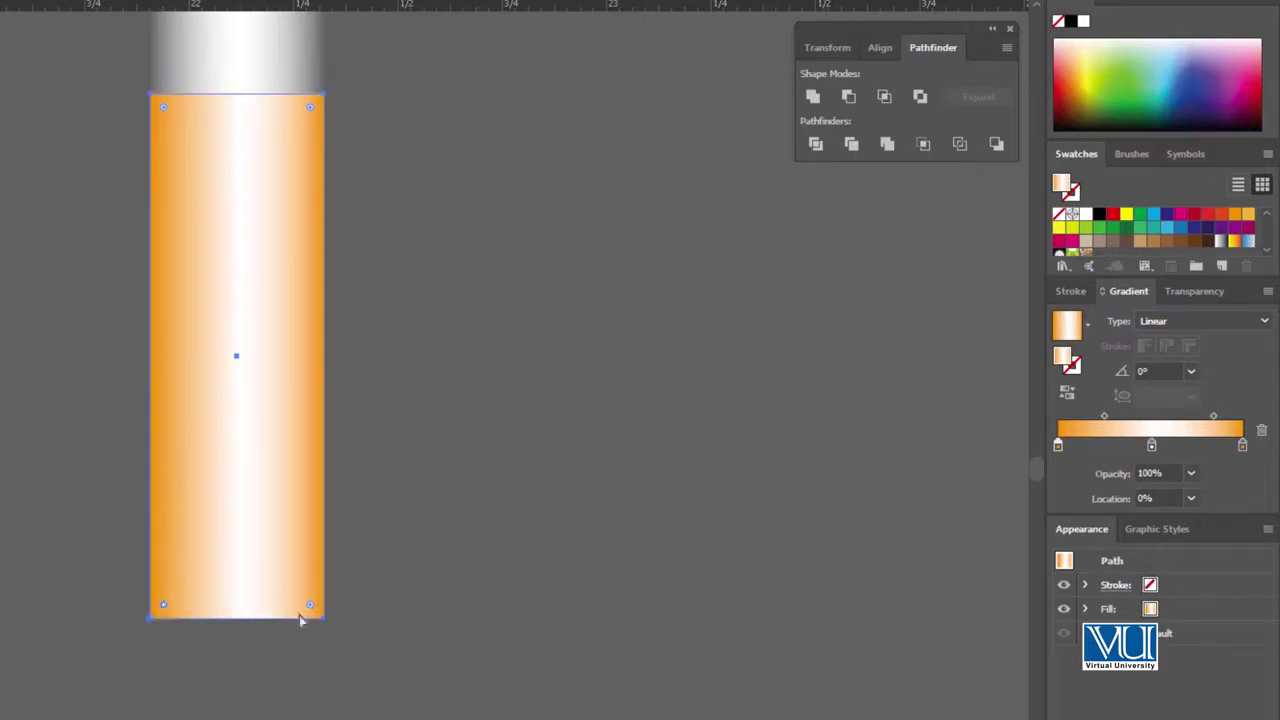
{"action": "left_click_drag", "start_coordinate": [310, 606], "coordinate": [272, 576]}
{"action": "left_click", "coordinate": [378, 500]}
Try raising the white tube's lower edge behind the rounded orange section
{"action": "left_click", "coordinate": [251, 92]}
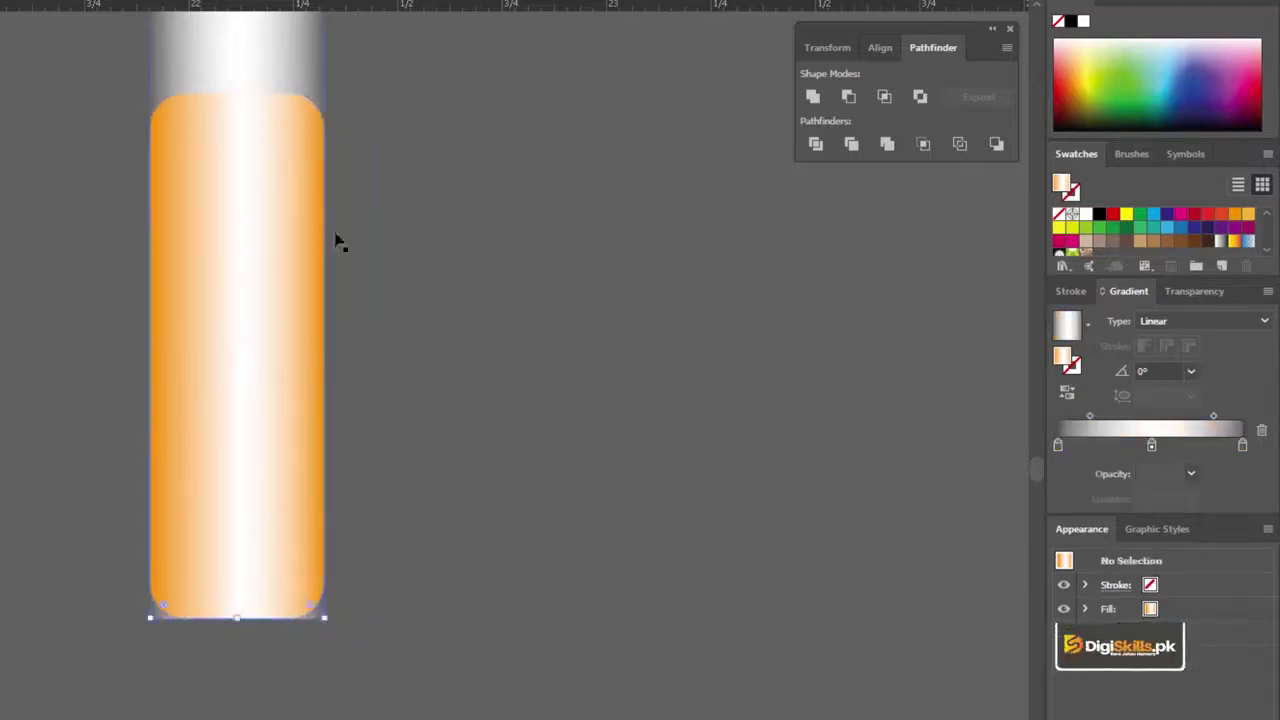
{"action": "left_click_drag", "start_coordinate": [240, 616], "coordinate": [244, 572]}
{"action": "left_click", "coordinate": [385, 455]}
Undo the white tube's shortening and the corner rounding of the orange section
{"action": "left_click", "coordinate": [303, 357], "text": "ctrl+alt"}
{"action": "left_click", "coordinate": [303, 357], "text": "ctrl+alt"}
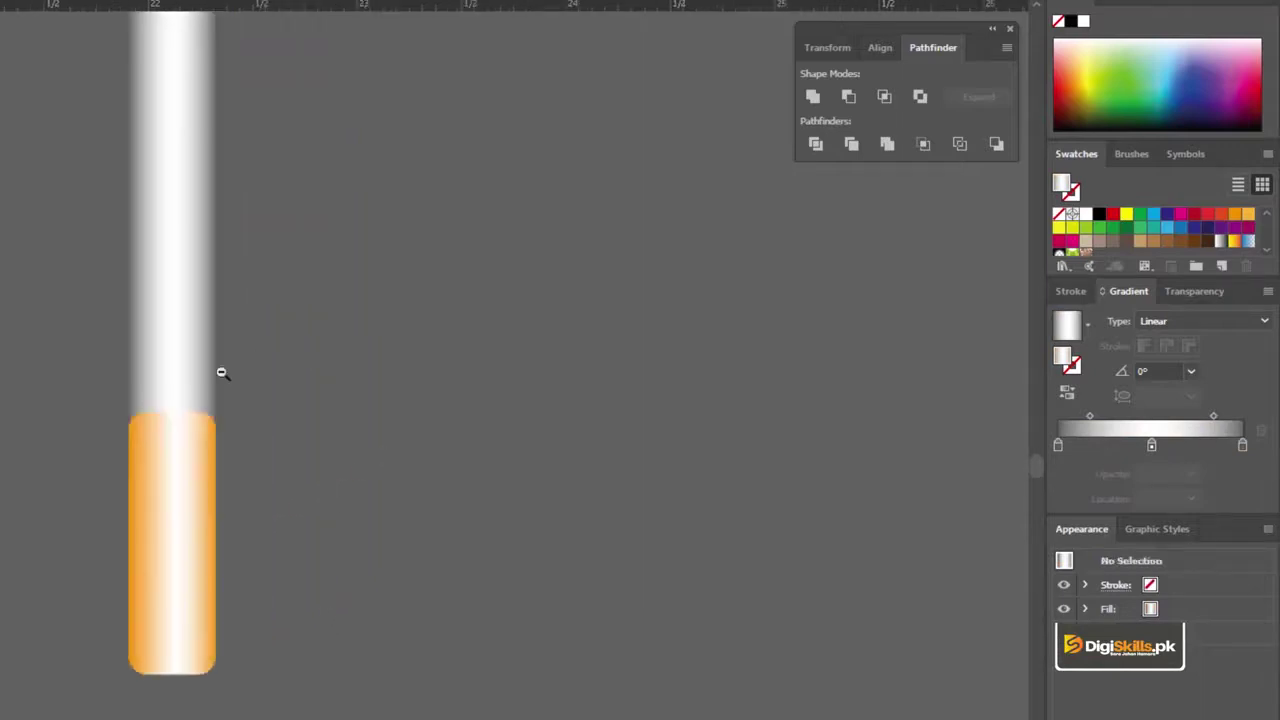
{"action": "left_click", "coordinate": [222, 370], "text": "ctrl+alt"}
{"action": "left_click", "coordinate": [225, 520]}
{"action": "scroll", "coordinate": [284, 632], "scroll_direction": "up", "scroll_amount": 3}
{"action": "scroll", "coordinate": [214, 705], "scroll_direction": "up", "scroll_amount": 2}
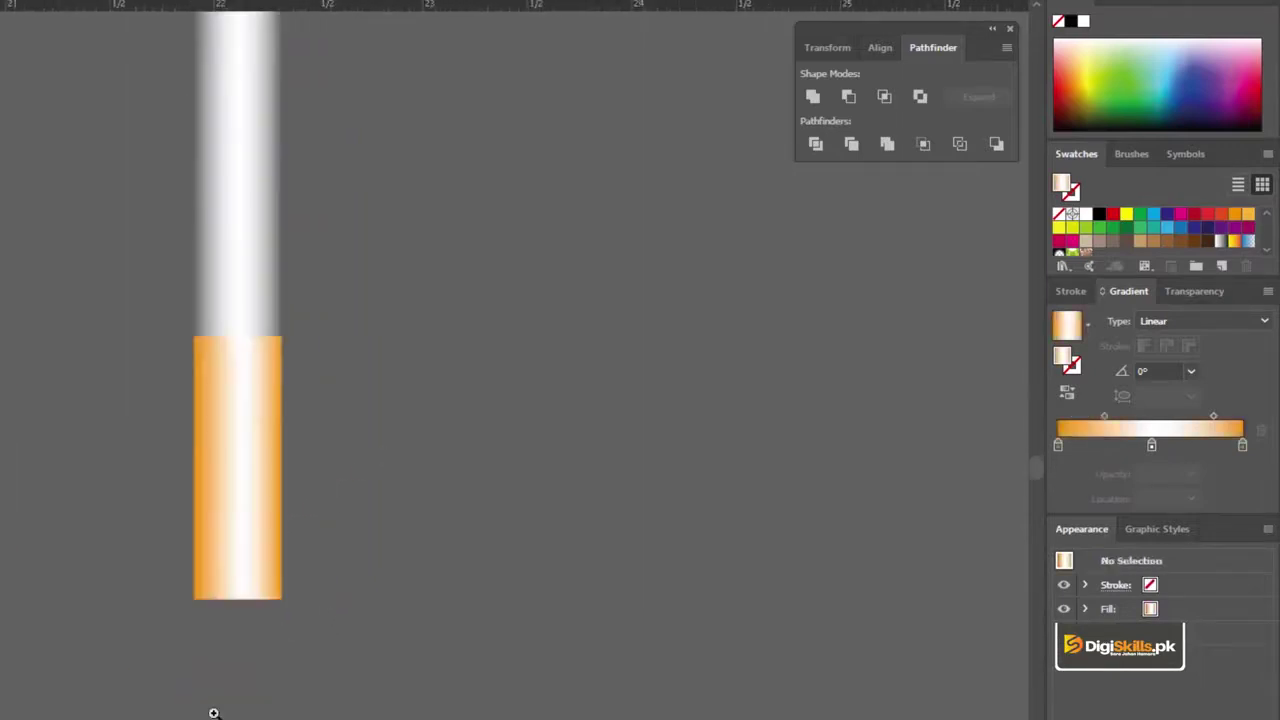
Round only the two bottom corners of the orange filter section
{"action": "scroll", "coordinate": [231, 537], "scroll_direction": "up", "scroll_amount": 1}
{"action": "scroll", "coordinate": [232, 490], "scroll_direction": "up", "scroll_amount": 2}
{"action": "left_click", "coordinate": [226, 470]}
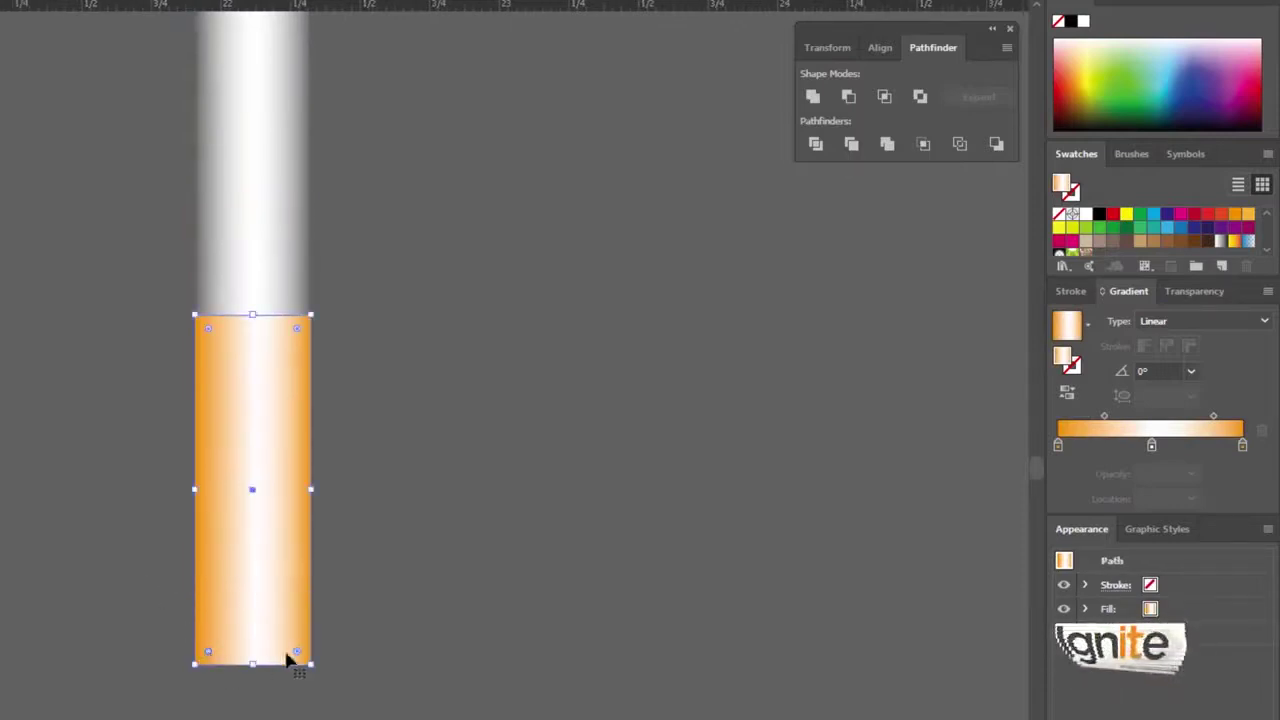
{"action": "mouse_move", "coordinate": [297, 657]}
{"action": "left_mouse_down"}
{"action": "mouse_move", "coordinate": [266, 647]}
{"action": "mouse_move", "coordinate": [297, 645]}
{"action": "left_mouse_up"}
{"action": "left_click", "coordinate": [391, 600]}
Shorten the white tube from its lower end so it ends behind the orange section, above the rounded corners
{"action": "left_click", "coordinate": [250, 195]}
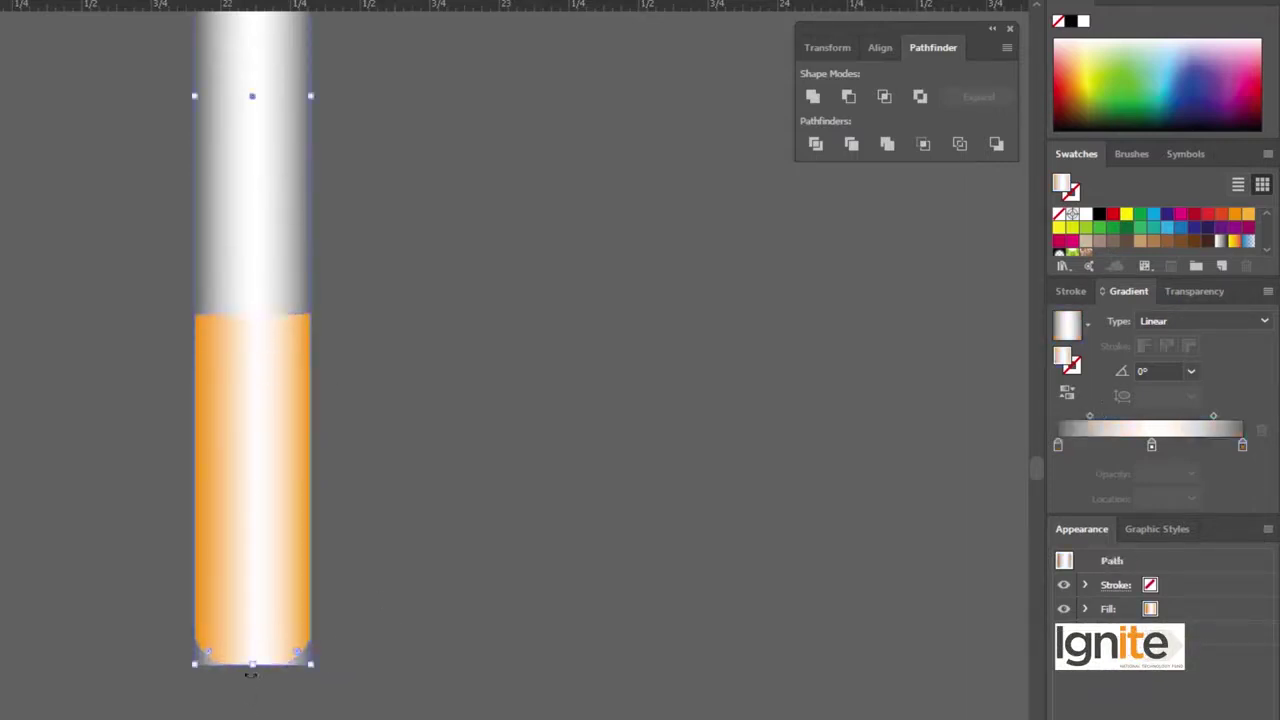
{"action": "left_click_drag", "start_coordinate": [255, 664], "coordinate": [253, 624]}
{"action": "left_click", "coordinate": [334, 528]}
Inspect the whole cigarette beside the symbol and its upper white end close up
{"action": "key", "text": "z"}
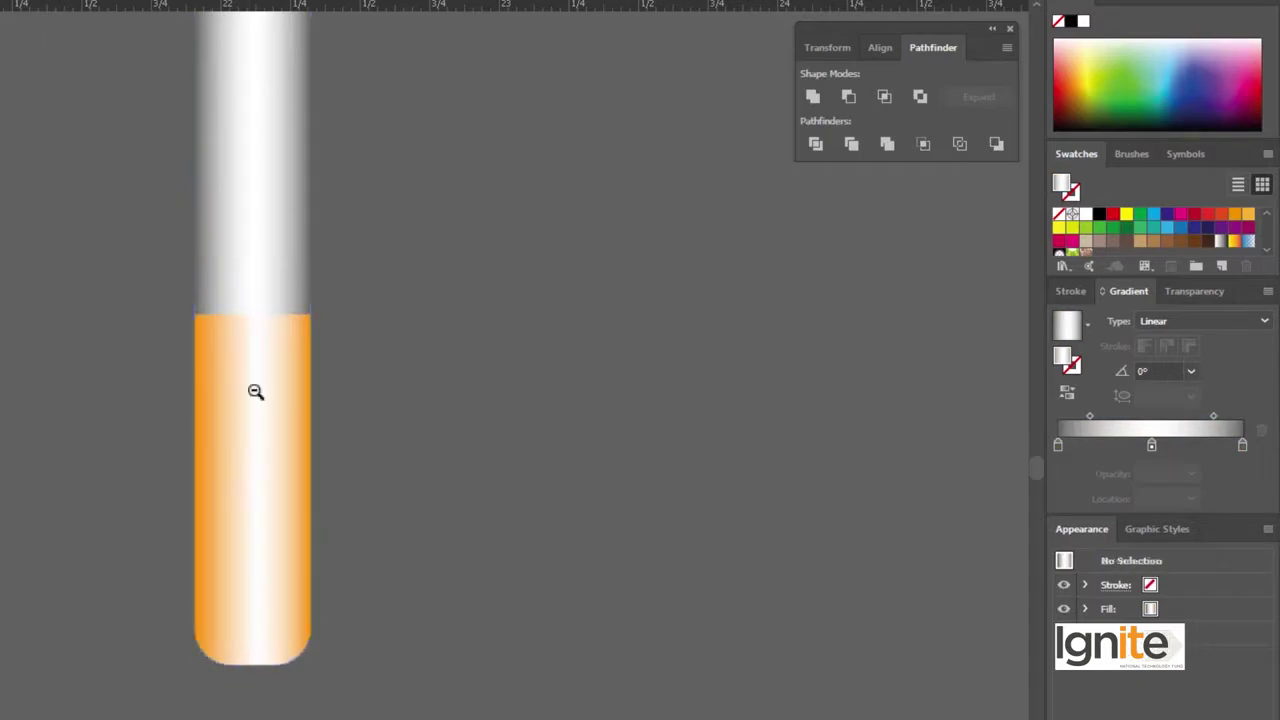
{"action": "left_click", "coordinate": [254, 391], "text": "alt"}
{"action": "left_click", "coordinate": [264, 422], "text": "alt"}
{"action": "left_click", "coordinate": [264, 422], "text": "alt"}
{"action": "left_click", "coordinate": [277, 414]}
{"action": "key", "text": "v"}
{"action": "key", "text": "space"}
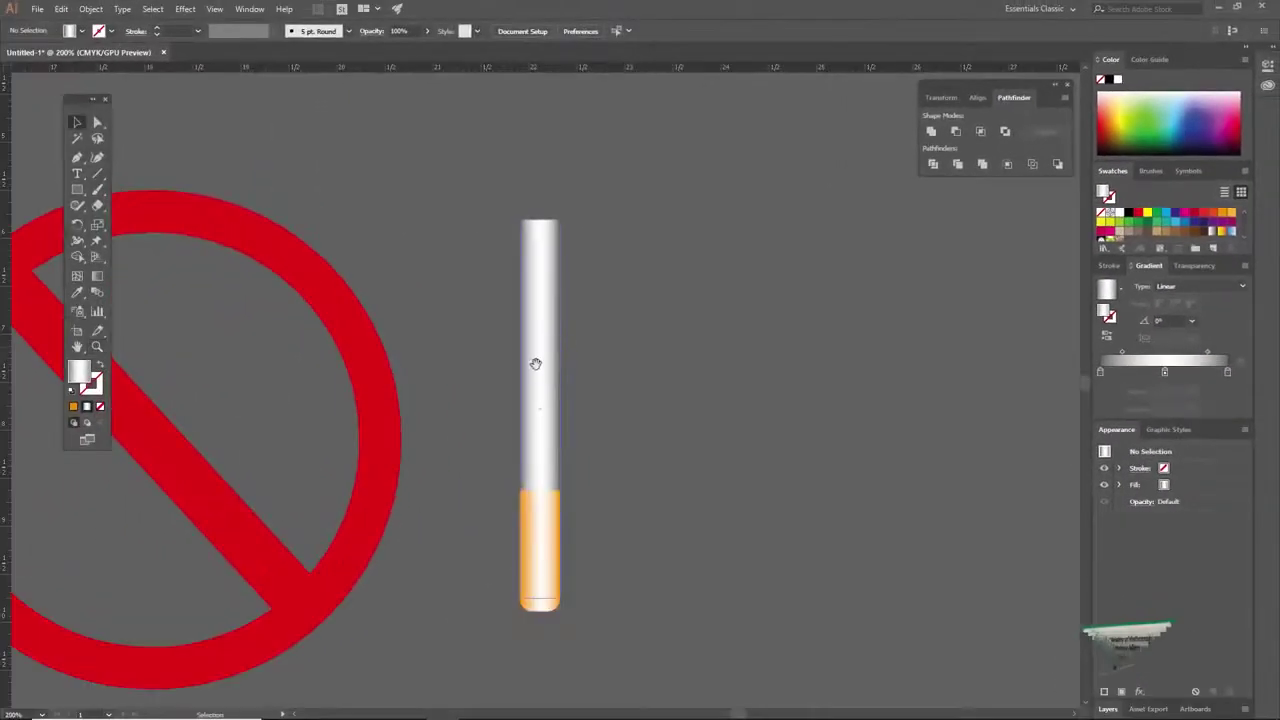
{"action": "left_click_drag", "start_coordinate": [209, 424], "coordinate": [249, 424]}
{"action": "left_click", "coordinate": [557, 334]}
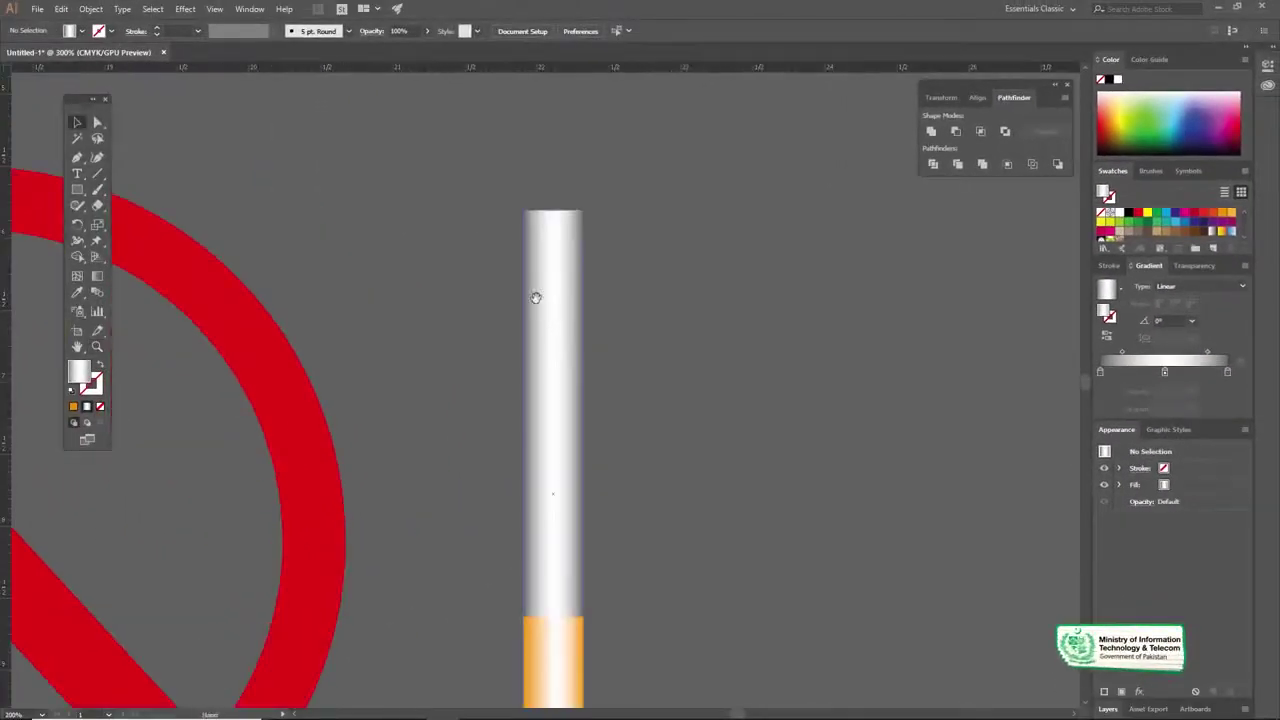
{"action": "left_click_drag", "start_coordinate": [556, 336], "coordinate": [552, 338]}
{"action": "left_click", "coordinate": [569, 341]}
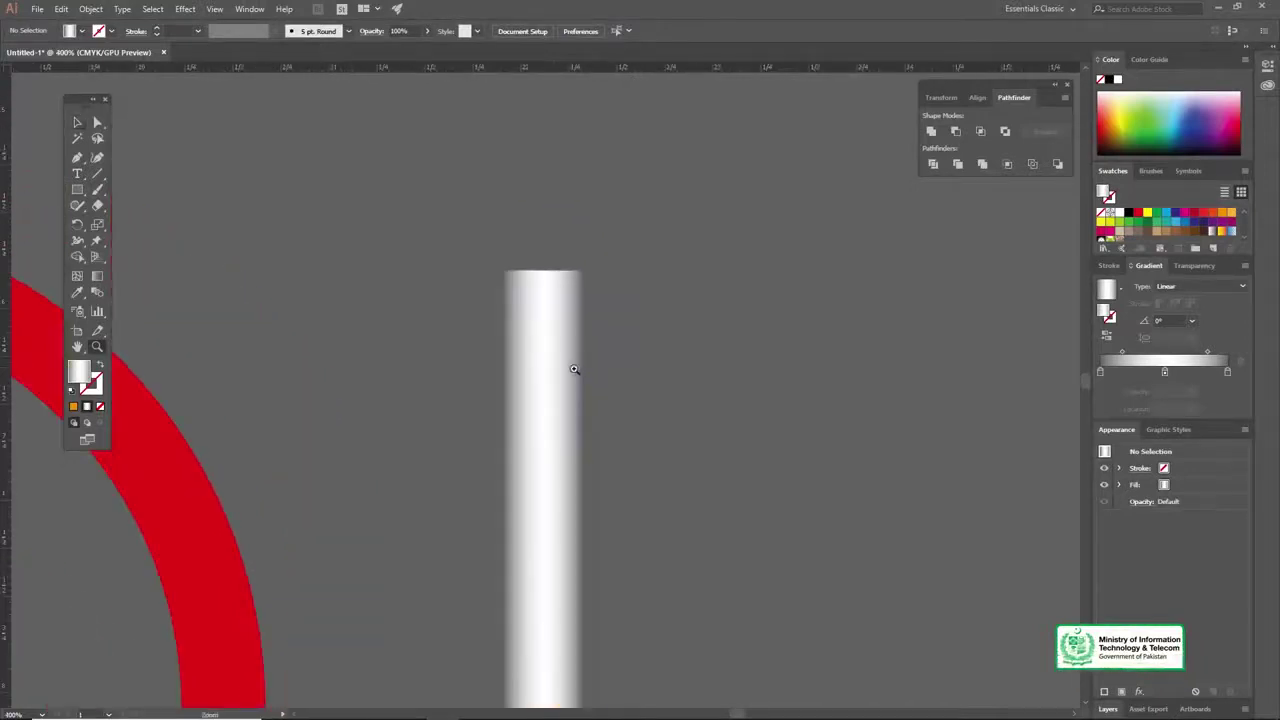
Paint an orange-red brush stroke with no fill across the upper end of the cigarette's white tube
{"action": "left_click", "coordinate": [575, 369]}
{"action": "key", "text": "b"}
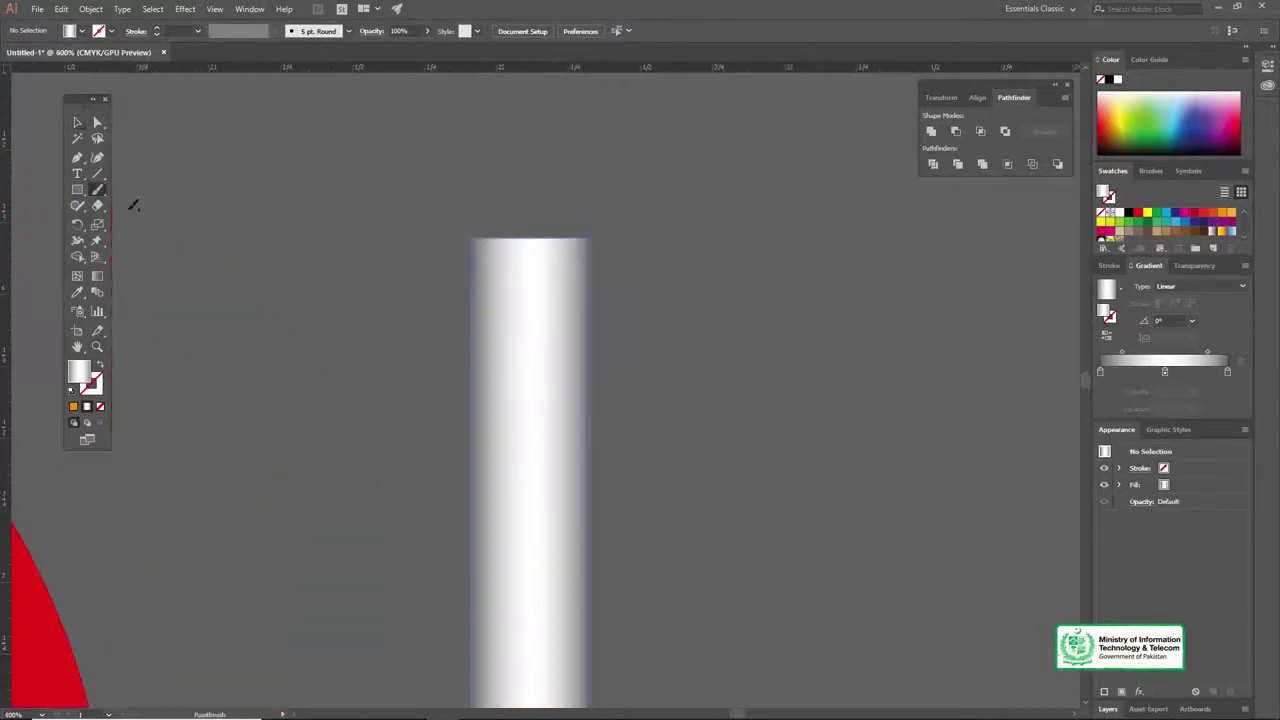
{"action": "left_click", "coordinate": [1212, 216]}
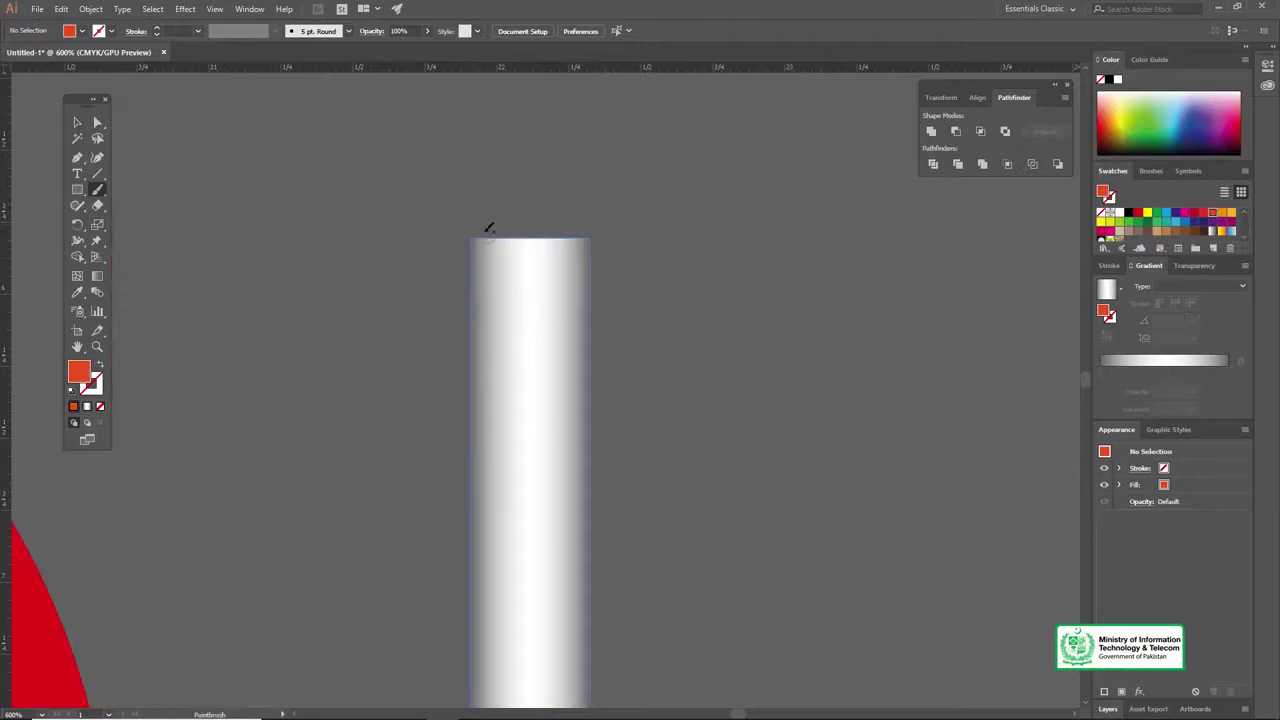
{"action": "key", "text": "shift+x"}
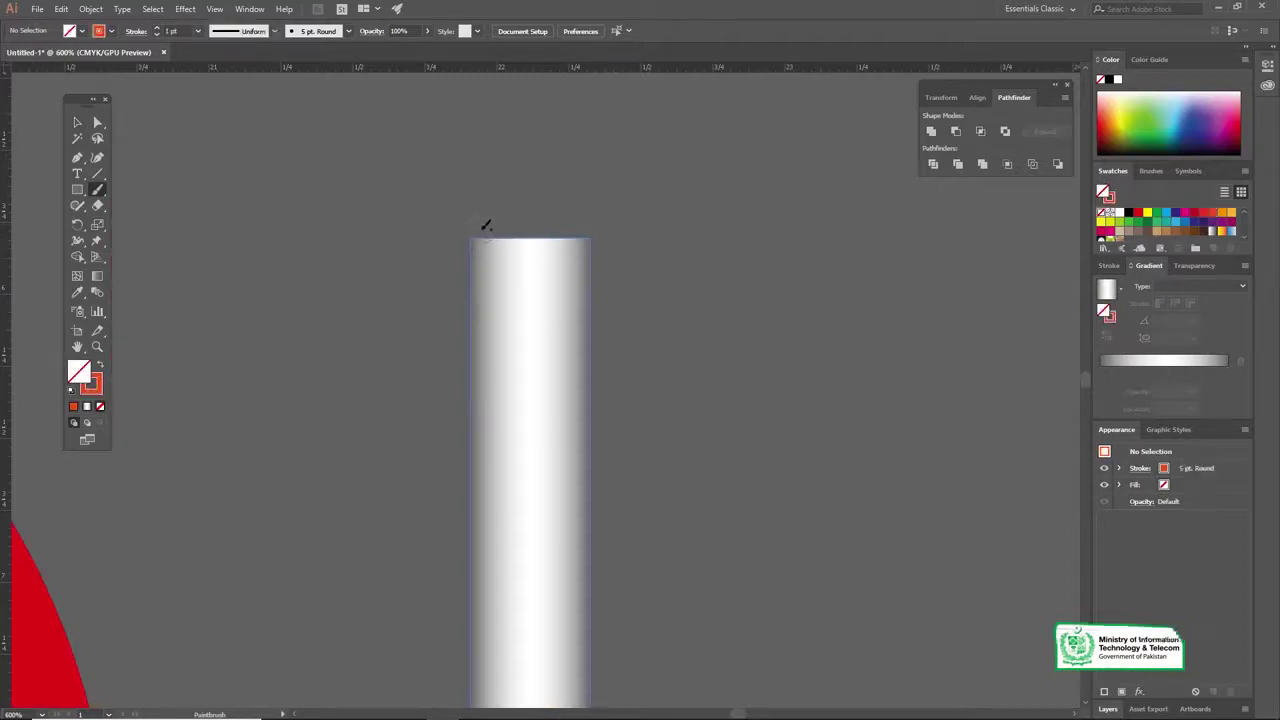
{"action": "left_click_drag", "start_coordinate": [478, 234], "coordinate": [583, 230]}
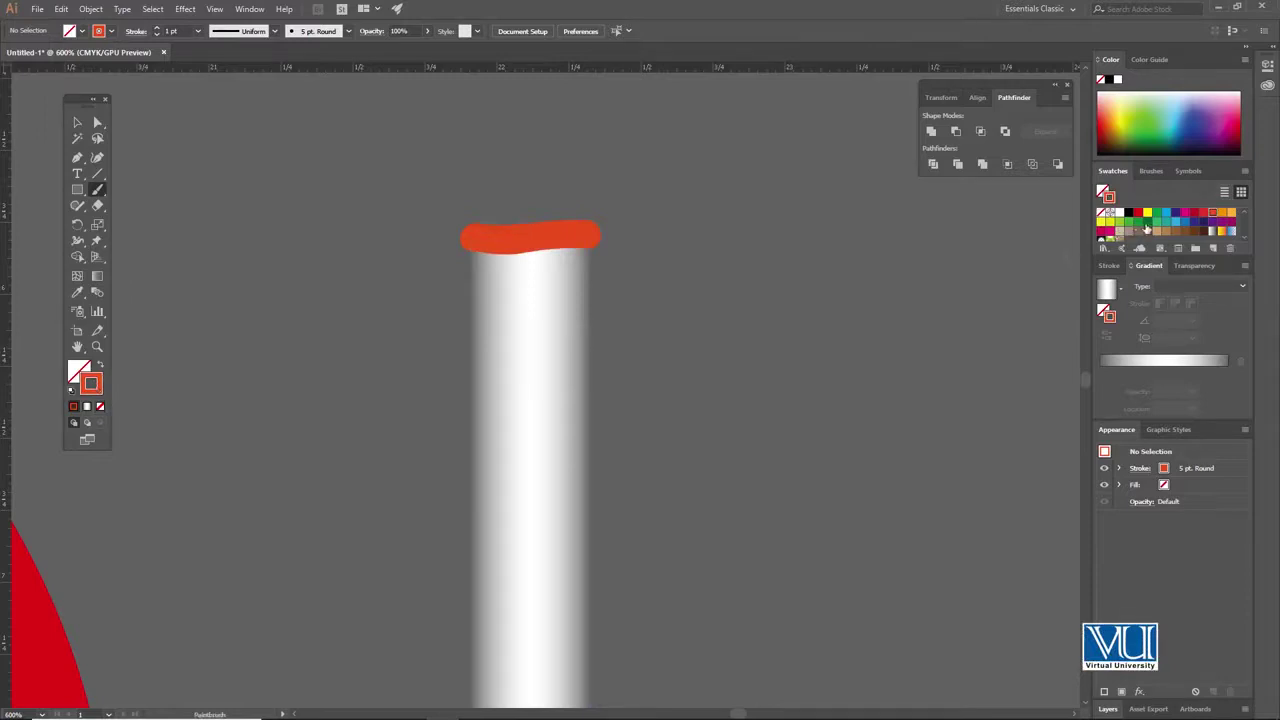
Paint a grey 666666 ash stroke just above the orange-red stroke and bring the orange-red stroke to the front
{"action": "double_click", "coordinate": [92, 388]}
{"action": "mouse_move", "coordinate": [806, 342]}
{"action": "left_mouse_down"}
{"action": "mouse_move", "coordinate": [758, 334]}
{"action": "mouse_move", "coordinate": [752, 302]}
{"action": "left_mouse_up"}
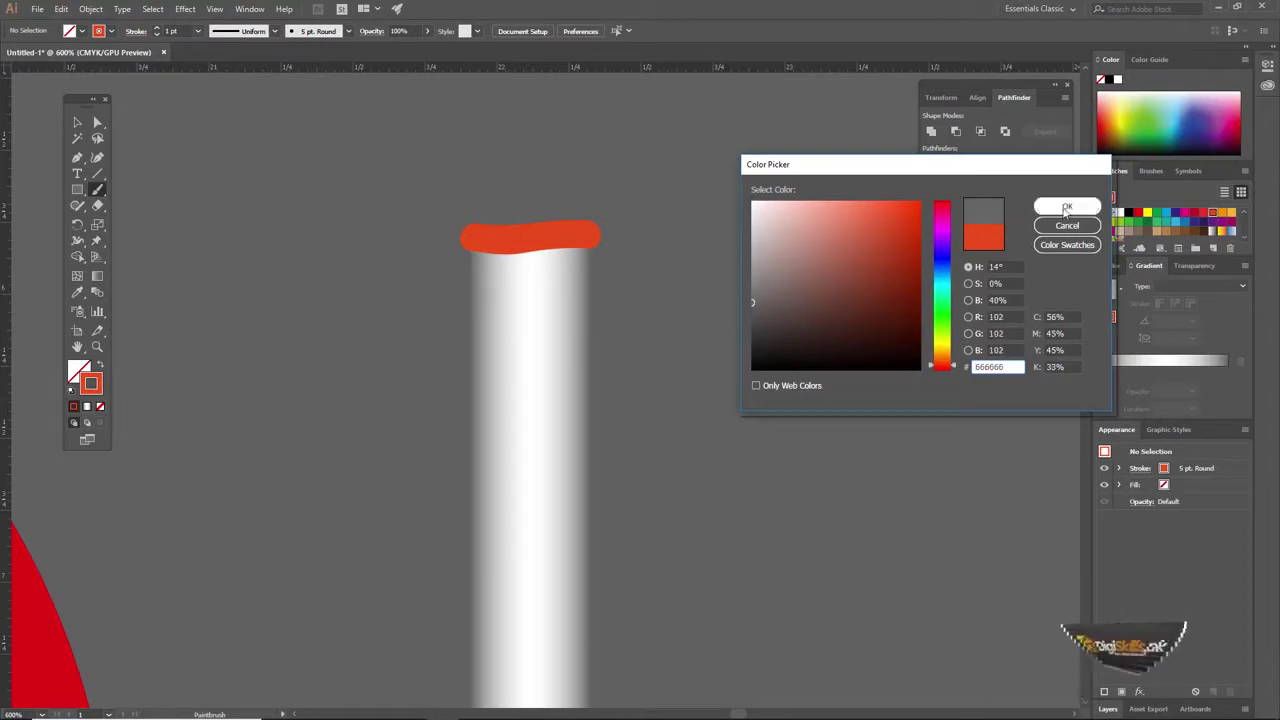
{"action": "left_click", "coordinate": [1067, 207]}
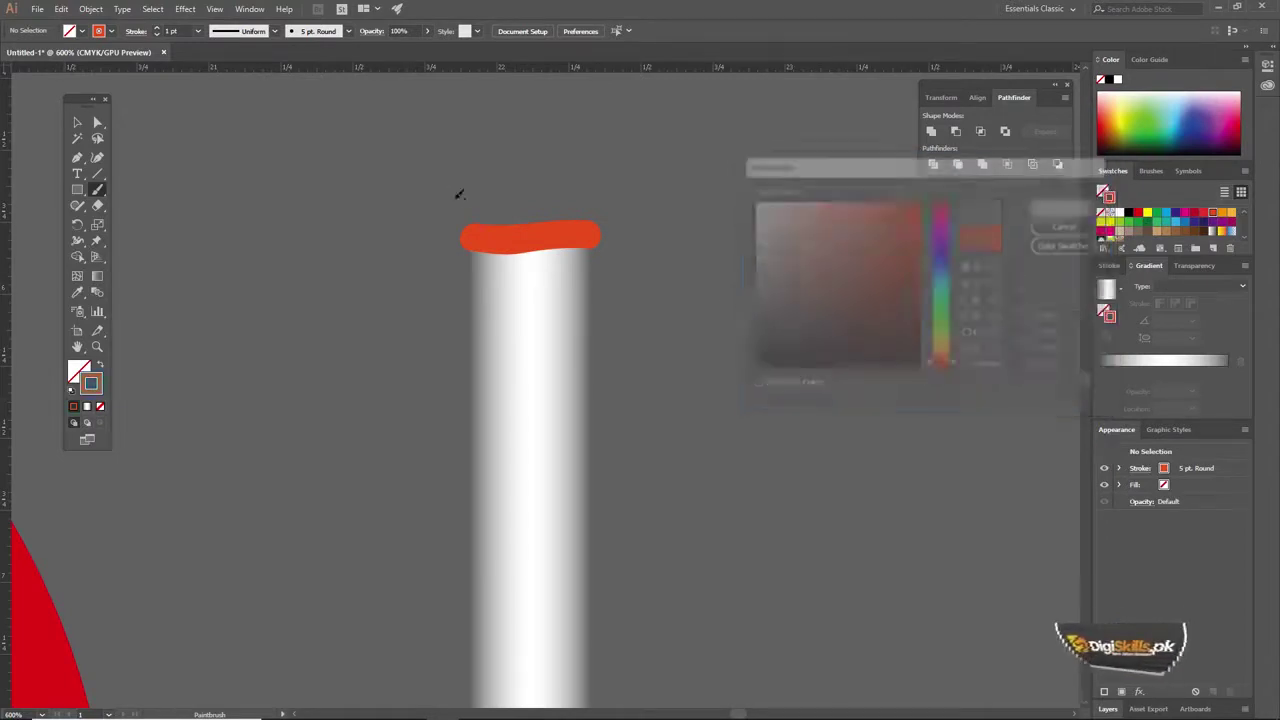
{"action": "right_click", "coordinate": [514, 255]}
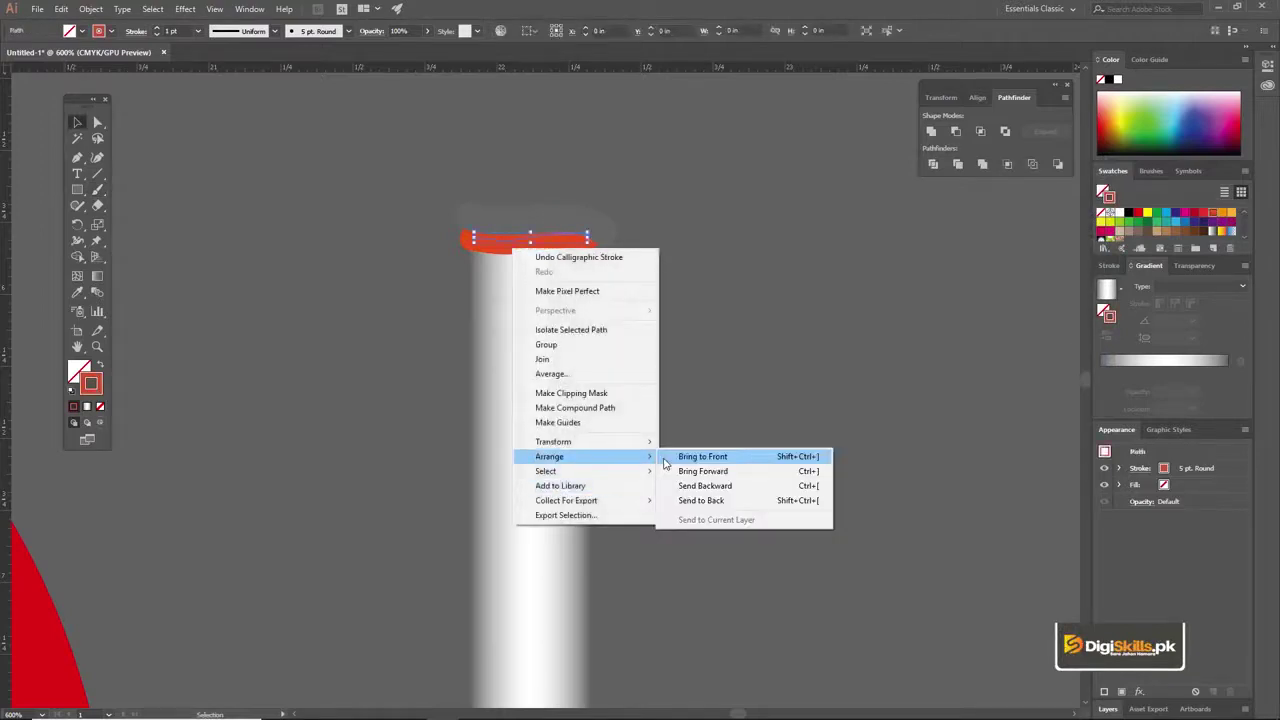
{"action": "left_click", "coordinate": [666, 457]}
Group the grey and orange-red strokes and enlarge the group to about 0.5 in wide over the tube's end
{"action": "left_click", "coordinate": [476, 194]}
{"action": "left_click", "coordinate": [588, 228]}
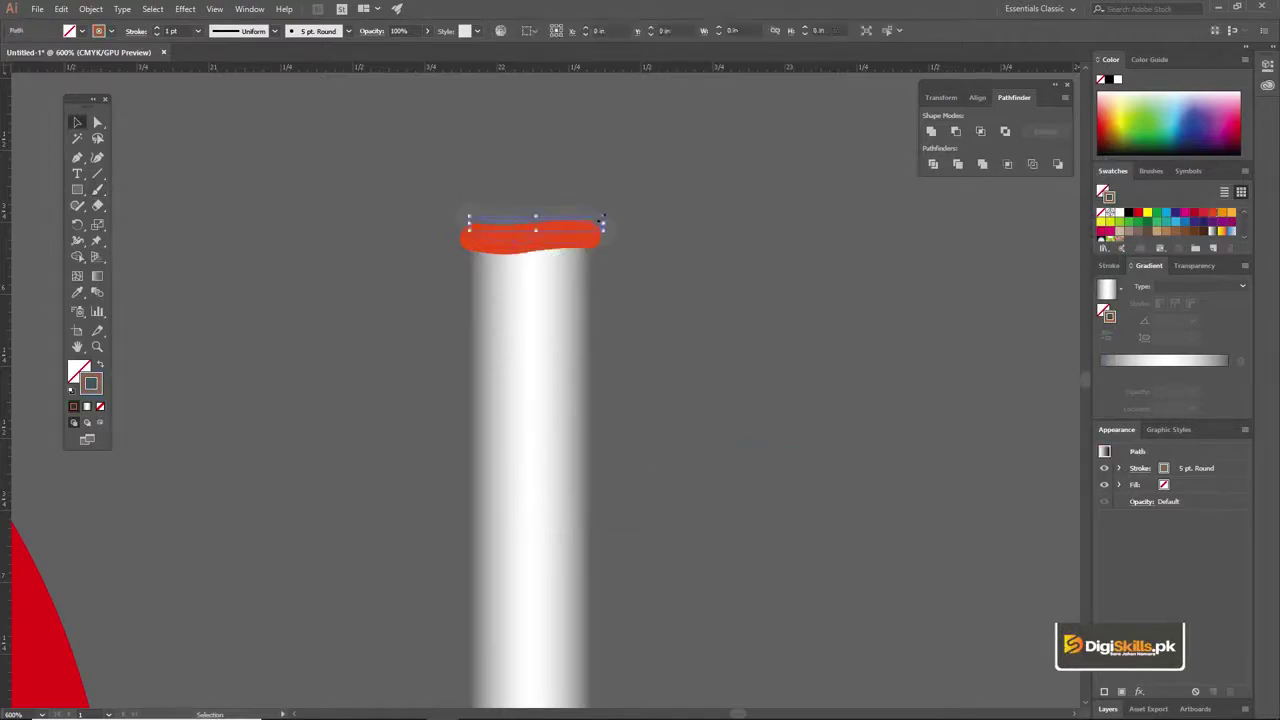
{"action": "left_click", "coordinate": [519, 187]}
{"action": "left_click", "coordinate": [542, 244]}
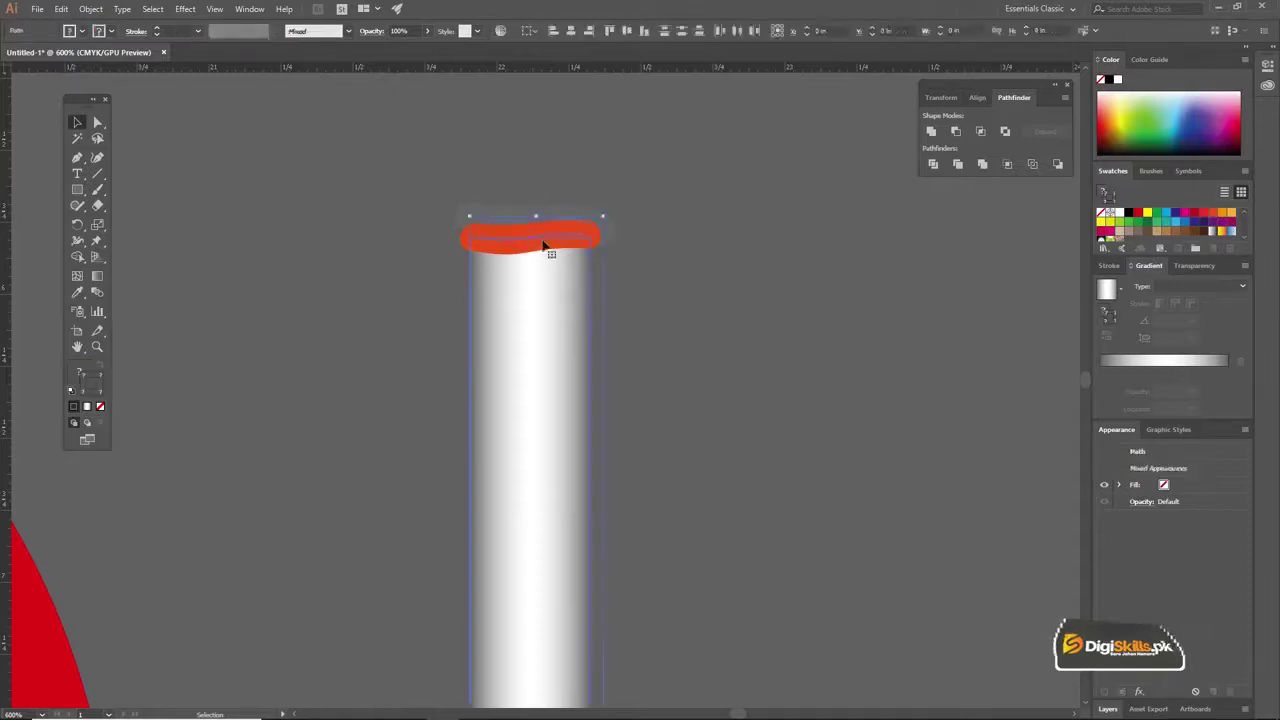
{"action": "left_click", "coordinate": [520, 194]}
{"action": "left_click", "coordinate": [491, 224]}
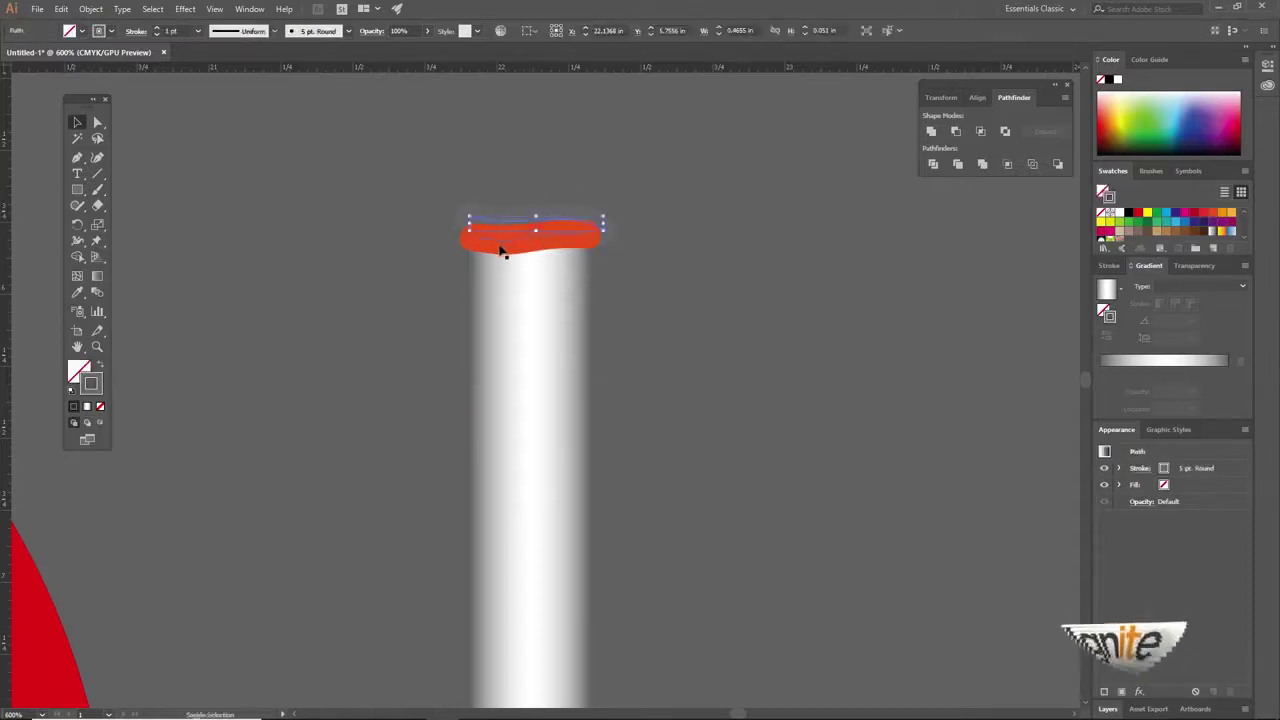
{"action": "left_click", "coordinate": [500, 250], "text": "shift"}
{"action": "key", "text": "ctrl+g"}
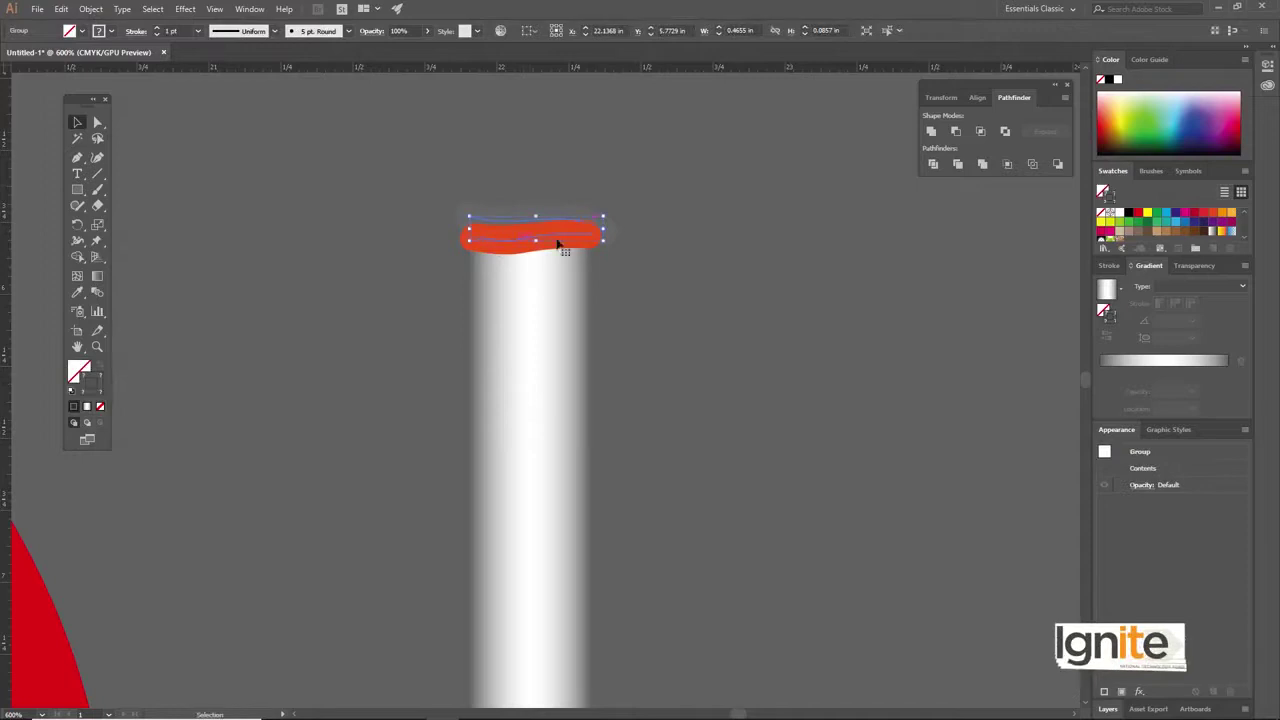
{"action": "left_click_drag", "start_coordinate": [606, 213], "coordinate": [607, 210]}
{"action": "left_click", "coordinate": [543, 177]}
Group all parts of the cigarette: the burning tip, the white tube and the orange filter
{"action": "key", "text": "z"}
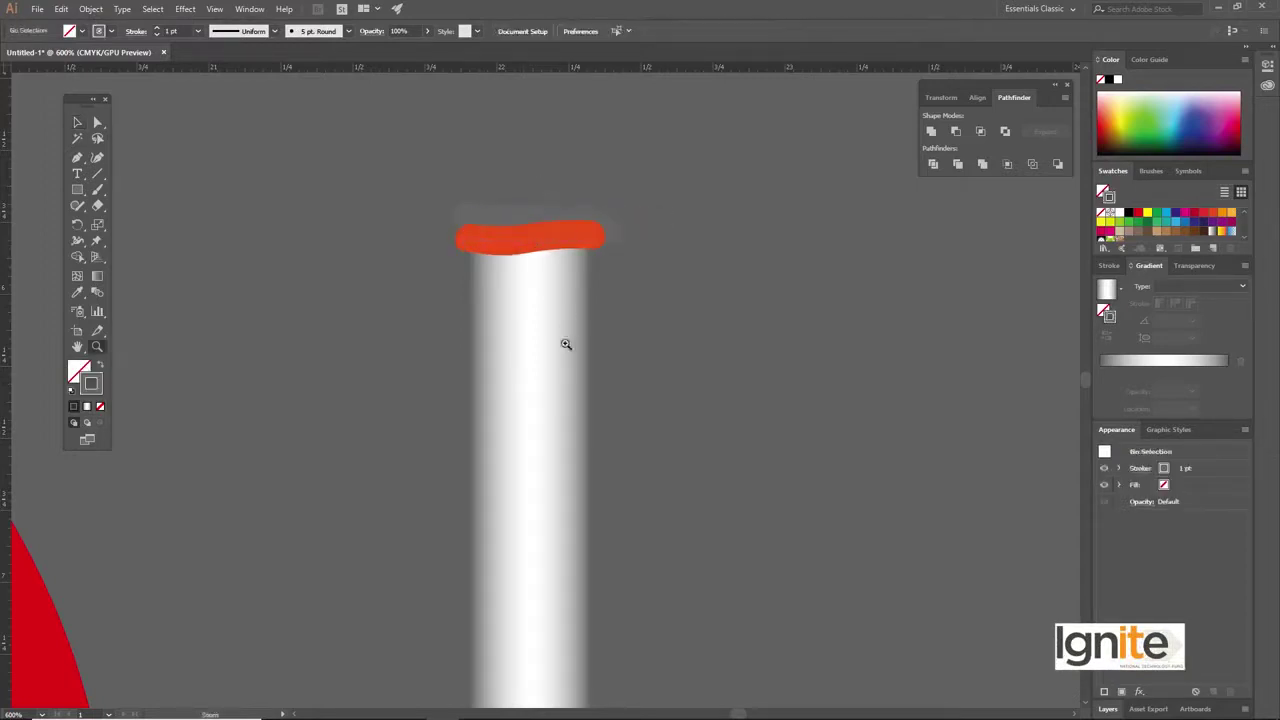
{"action": "left_click", "coordinate": [564, 346], "text": "alt"}
{"action": "left_click", "coordinate": [560, 350], "text": "alt"}
{"action": "left_click", "coordinate": [554, 360], "text": "alt"}
{"action": "left_click", "coordinate": [532, 404], "text": "alt"}
{"action": "left_click", "coordinate": [545, 422], "text": "alt"}
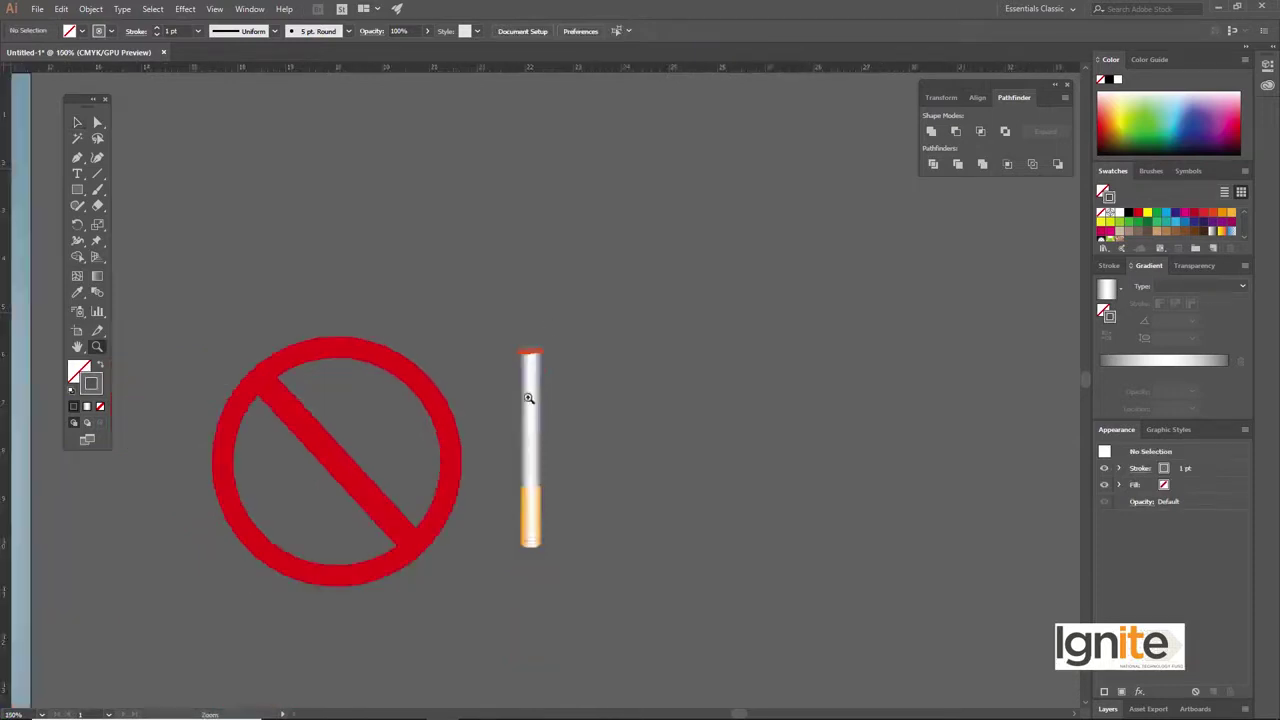
{"action": "left_click_drag", "start_coordinate": [554, 556], "coordinate": [508, 340]}
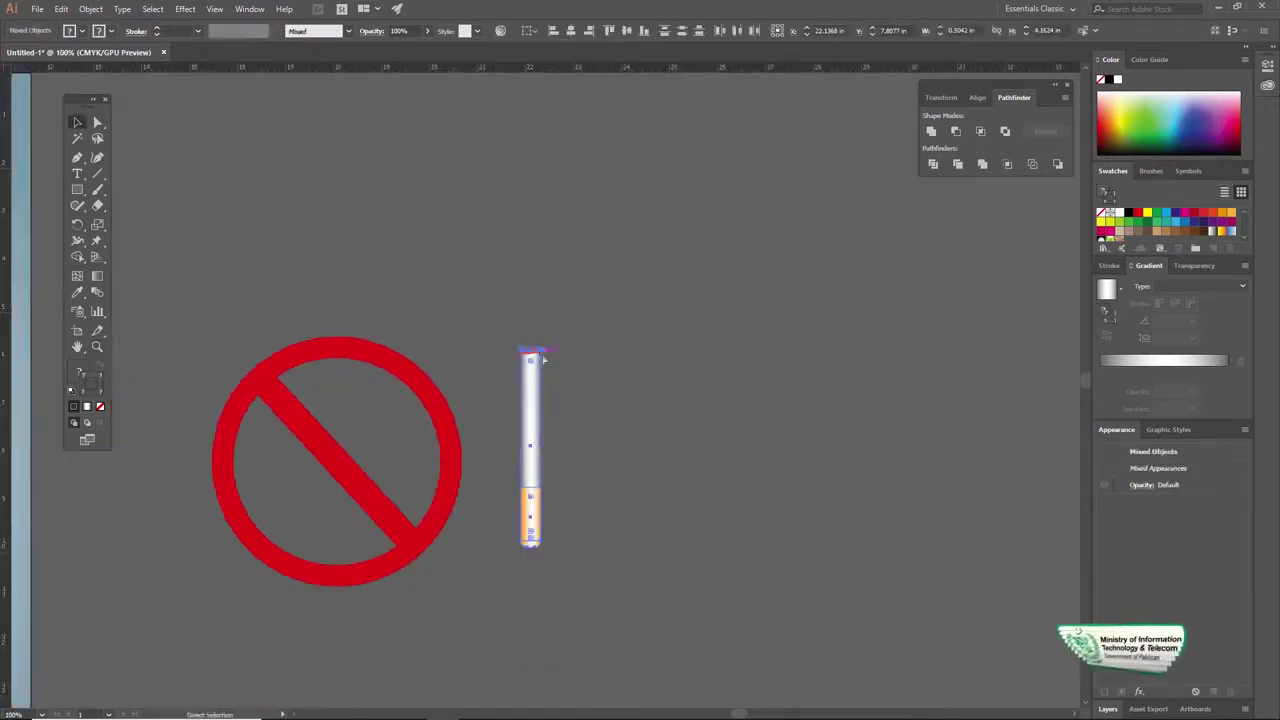
{"action": "key", "text": "ctrl+g"}
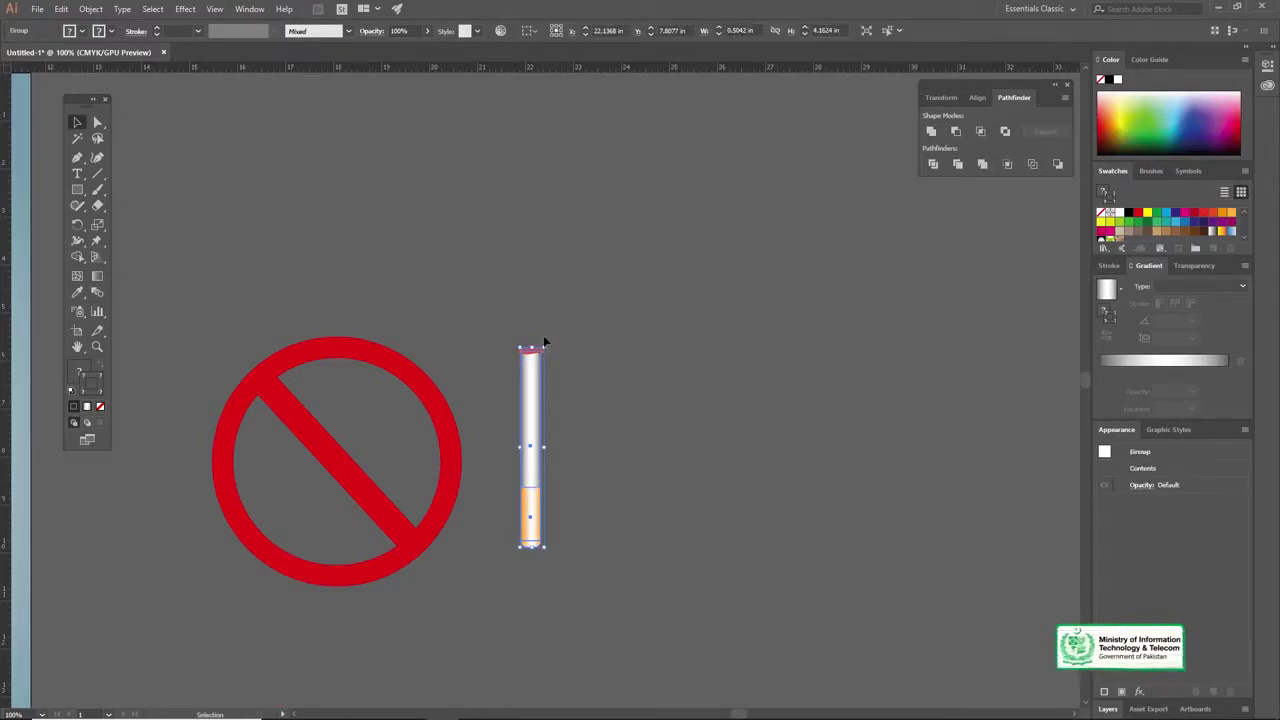
Place the cigarette diagonally across the prohibition symbol, crossing its bar, and enlarge it to about 4.2 by 6.3 in
{"action": "left_click_drag", "start_coordinate": [534, 369], "coordinate": [319, 380]}
{"action": "left_click_drag", "start_coordinate": [428, 371], "coordinate": [493, 307]}
{"action": "left_click_drag", "start_coordinate": [403, 302], "coordinate": [529, 246]}
{"action": "left_click", "coordinate": [526, 270]}
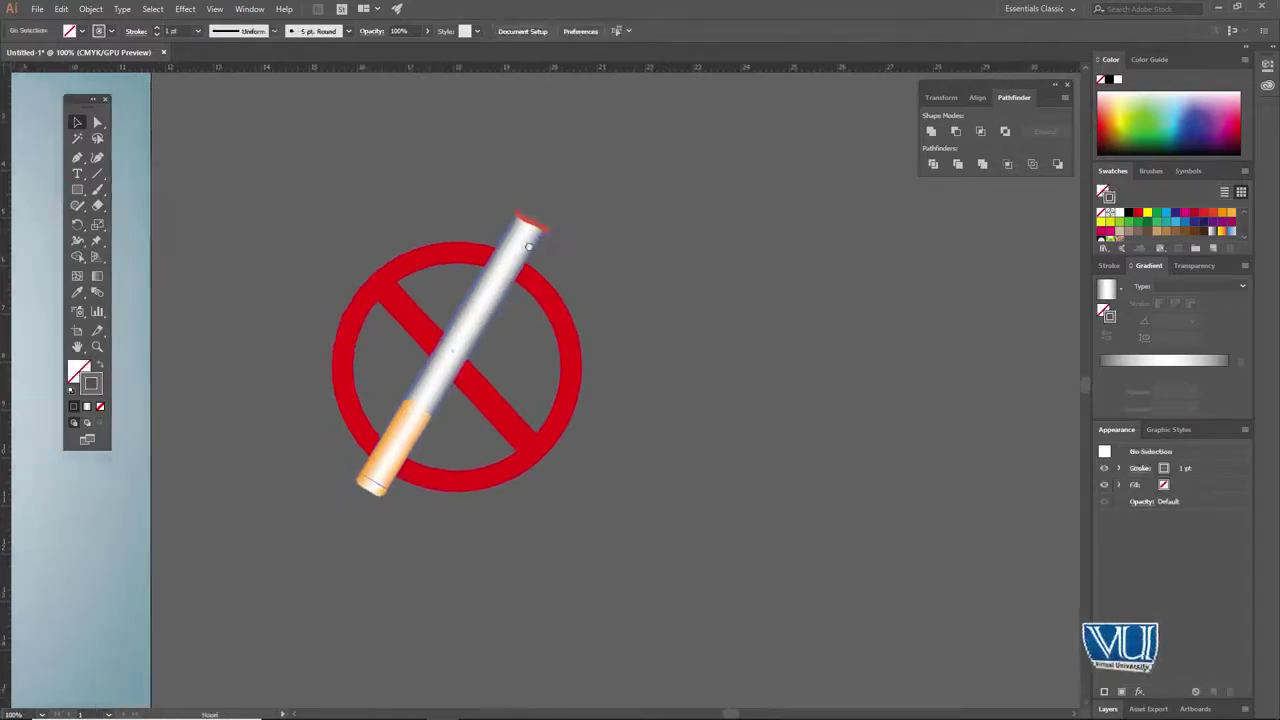
{"action": "left_click", "coordinate": [535, 236]}
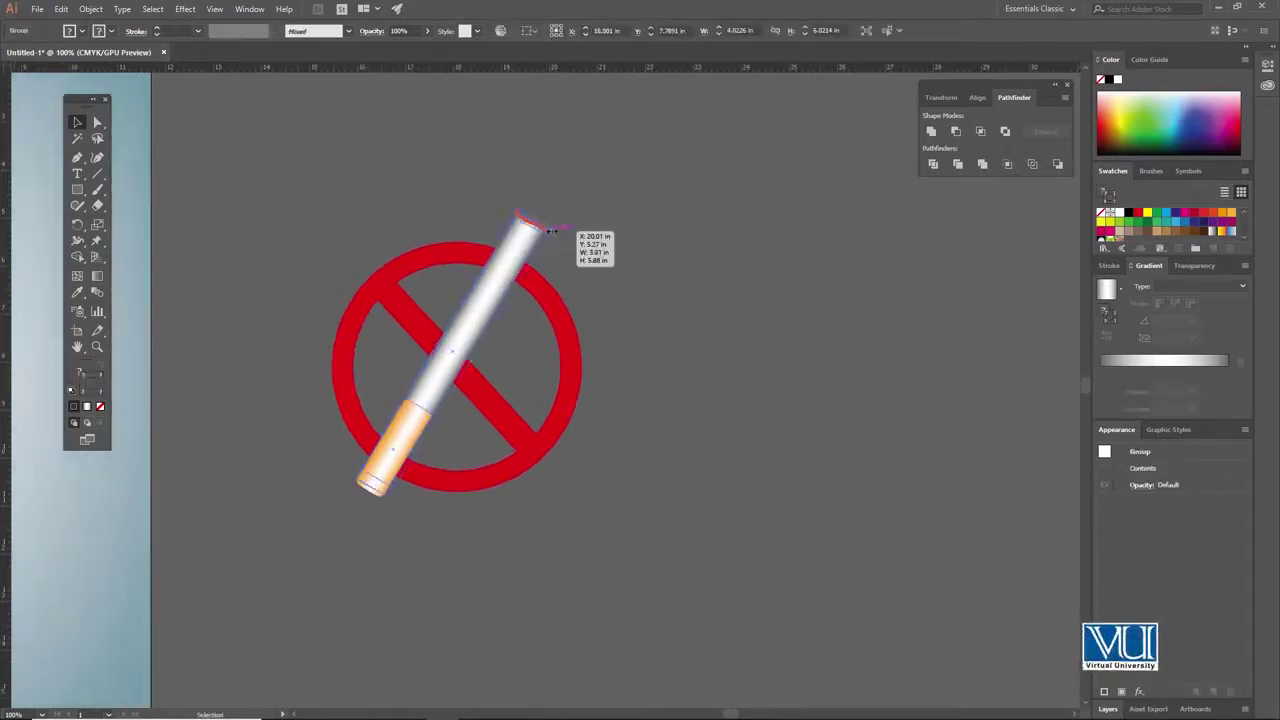
Bring the symbol's red diagonal bar to the front, over the cigarette
{"action": "left_click", "coordinate": [395, 303]}
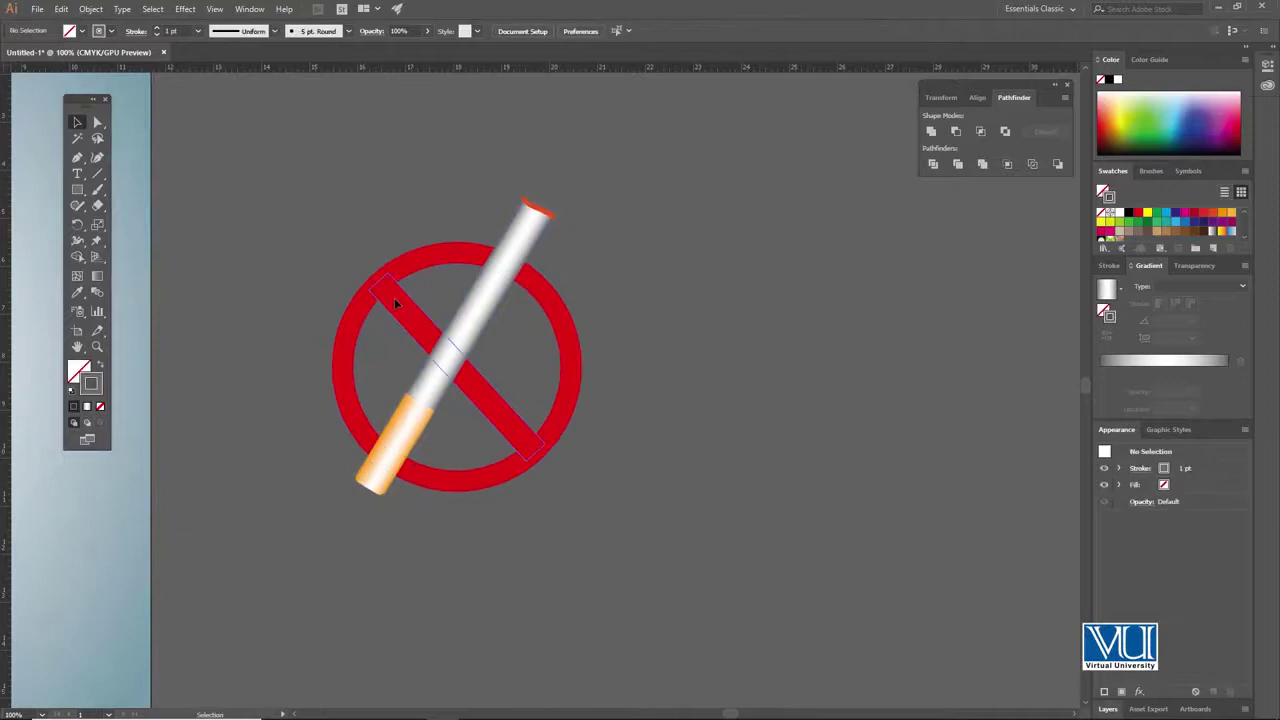
{"action": "right_click", "coordinate": [396, 304]}
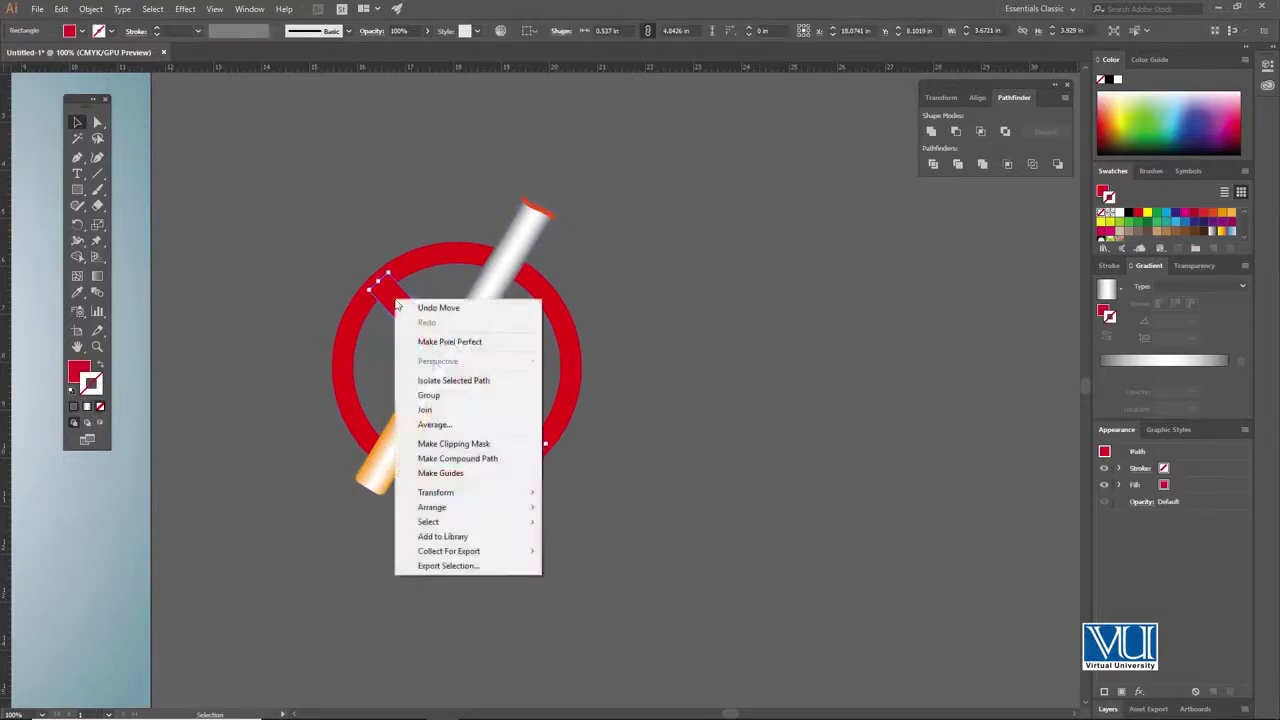
{"action": "mouse_move", "coordinate": [502, 508]}
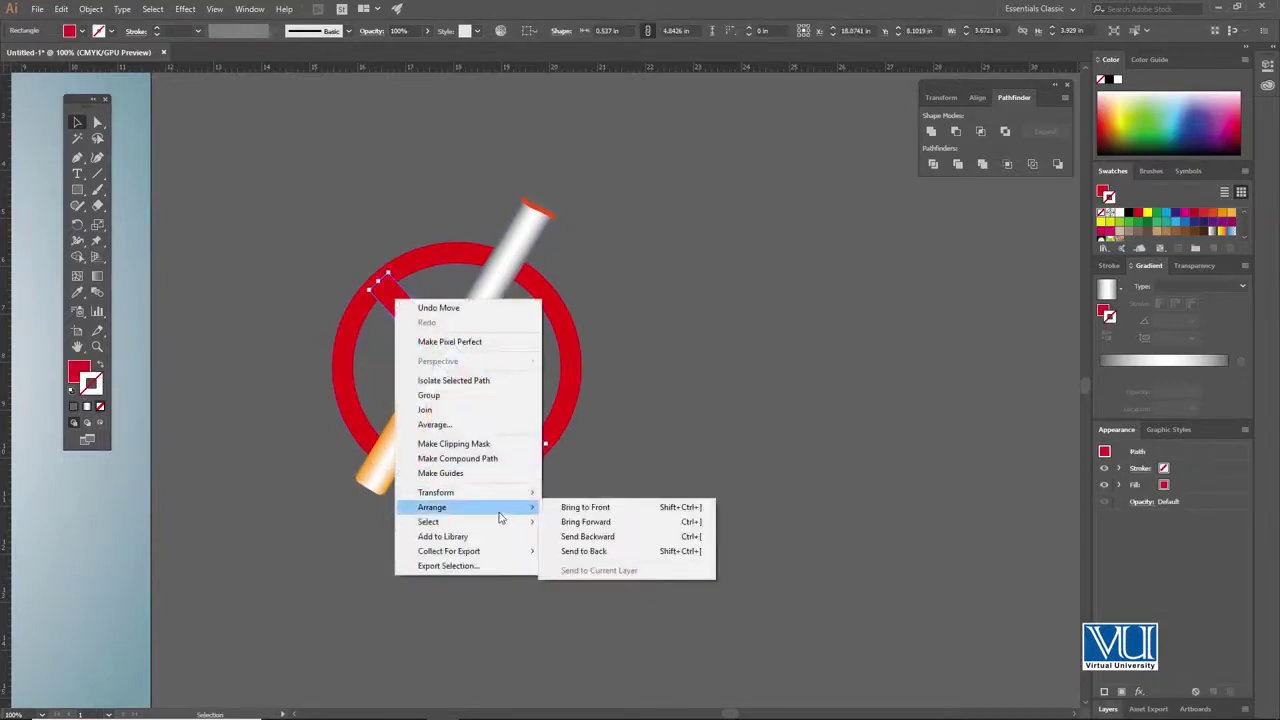
{"action": "left_click", "coordinate": [582, 507]}
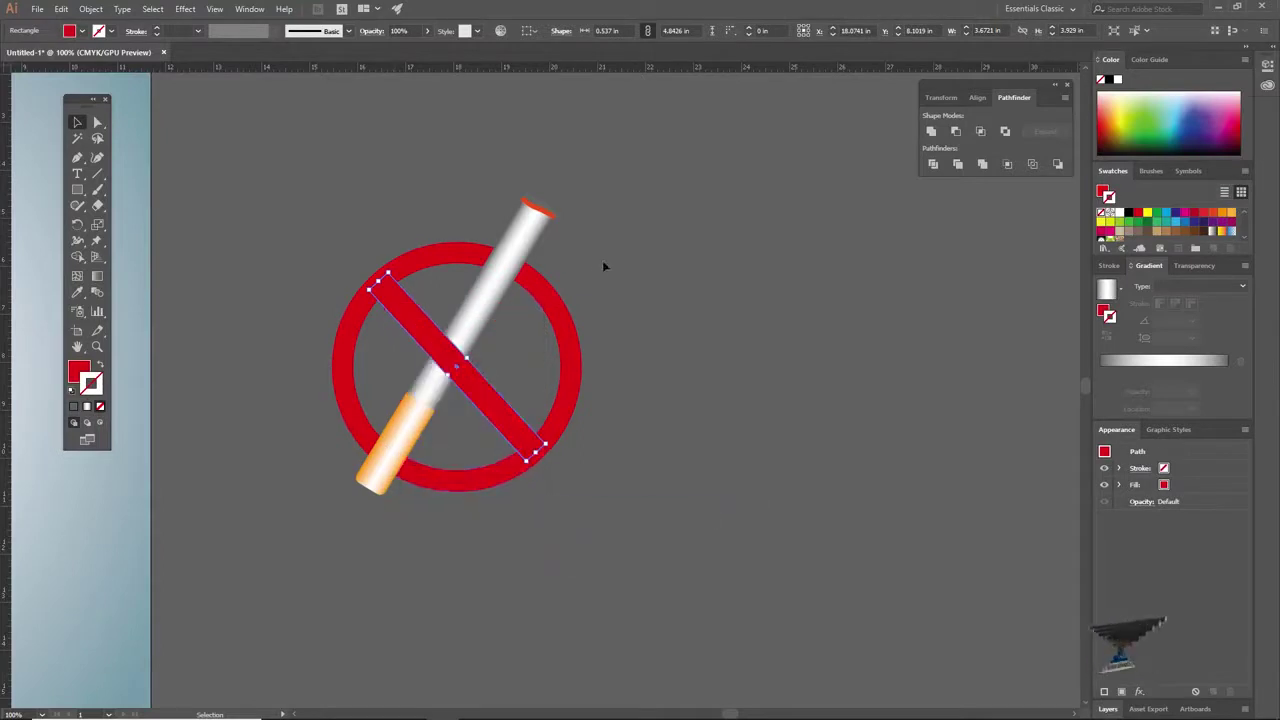
Group the red diagonal bar with the red ring of the prohibition symbol
{"action": "key", "text": "ctrl+minus"}
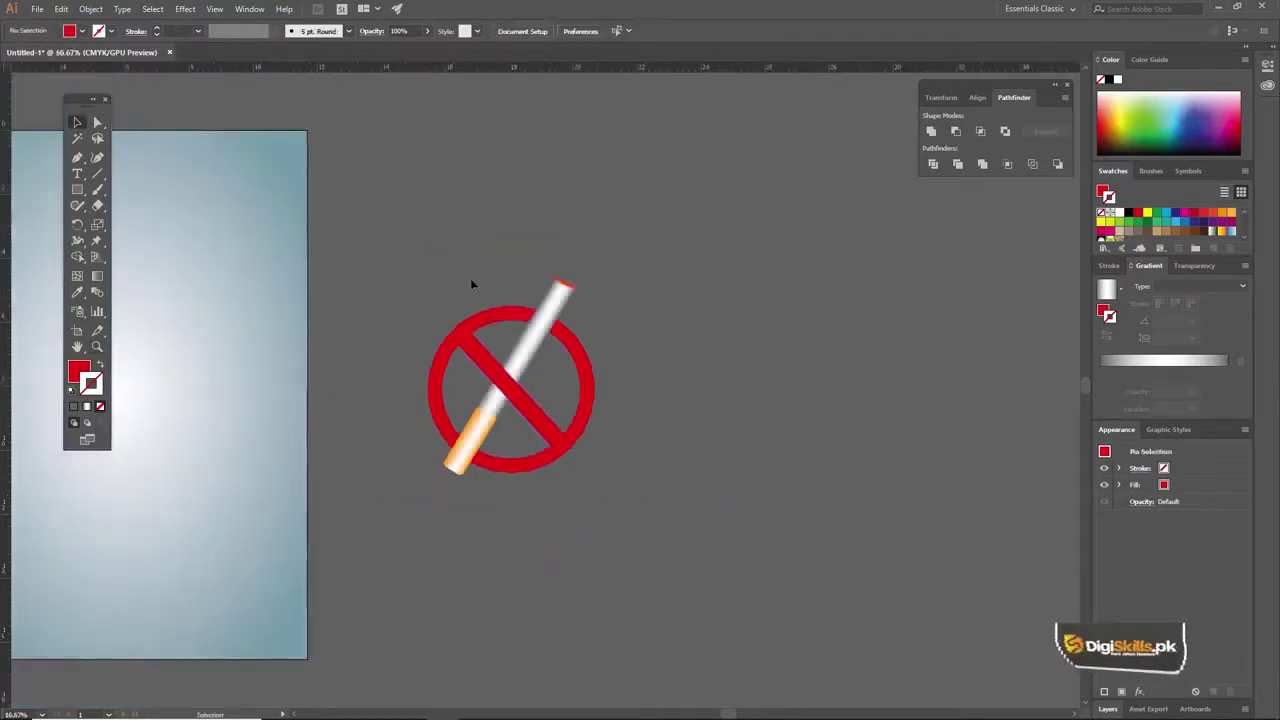
{"action": "left_click", "coordinate": [469, 352]}
{"action": "left_click", "coordinate": [490, 320], "text": "shift"}
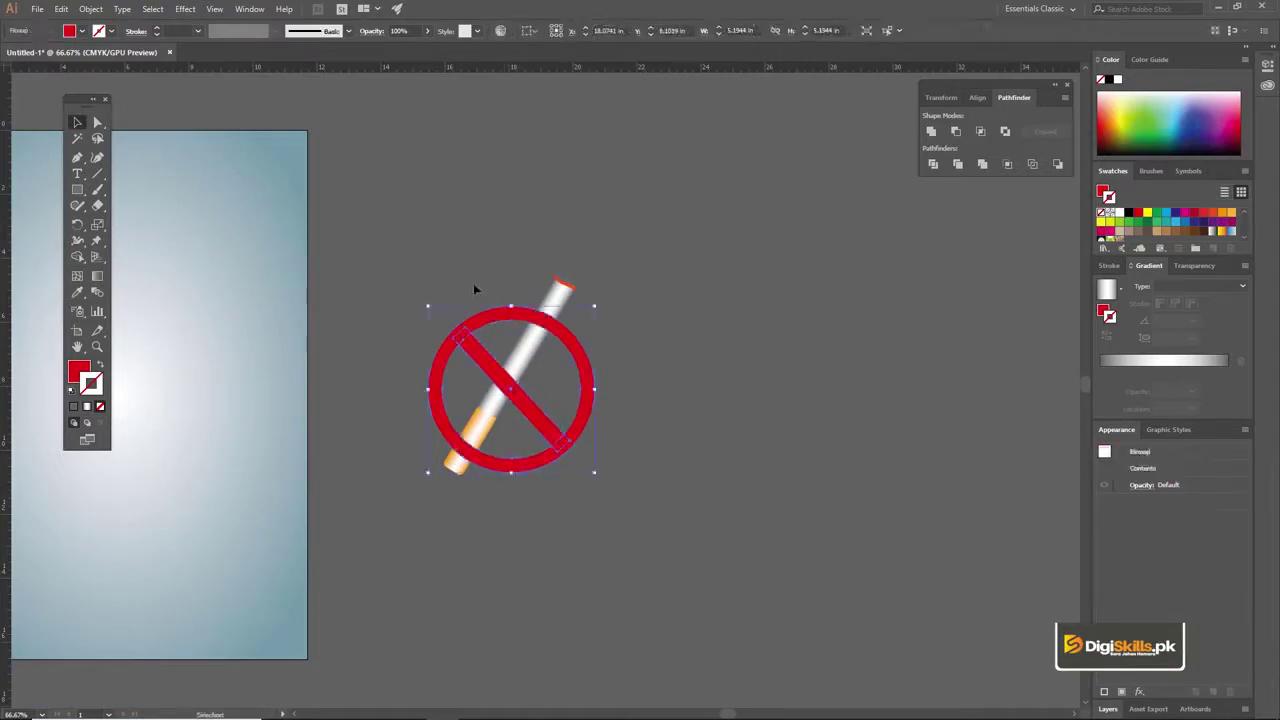
Align the cigarette and the prohibition symbol to their vertical centers
{"action": "left_click", "coordinate": [580, 293]}
{"action": "left_click", "coordinate": [566, 294]}
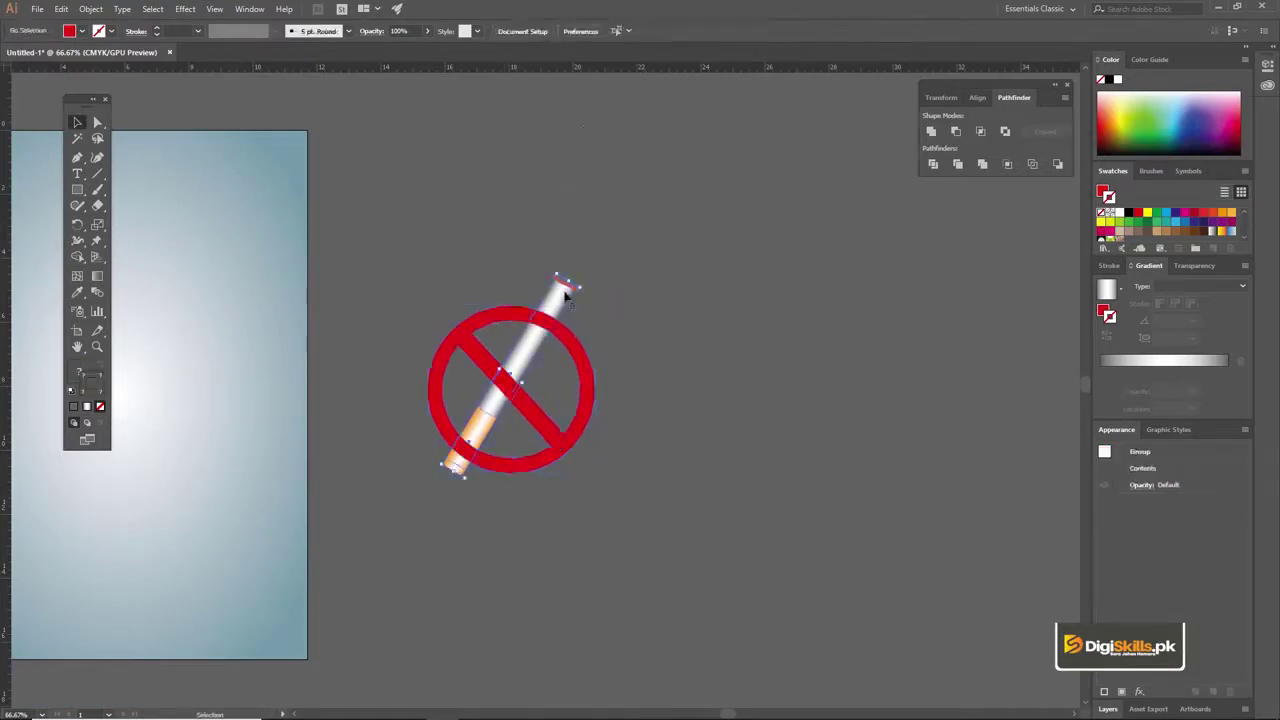
{"action": "left_click", "coordinate": [500, 314], "text": "shift"}
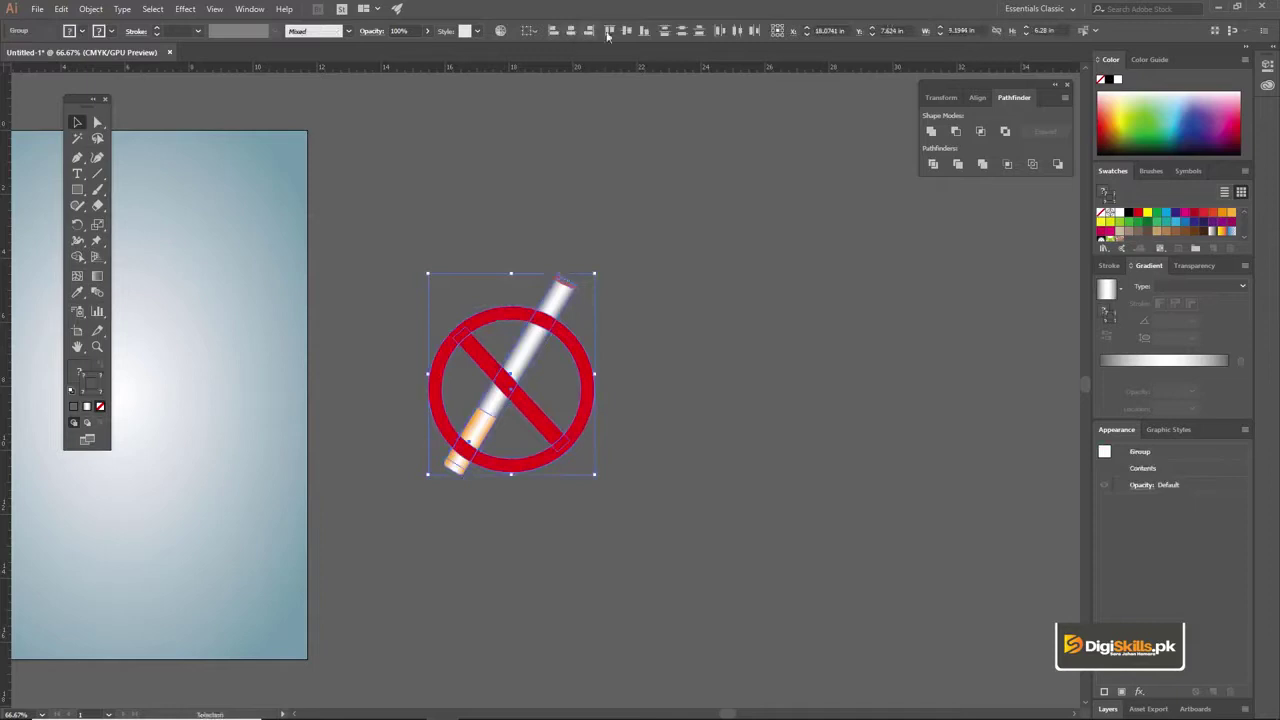
{"action": "left_click", "coordinate": [627, 31]}
{"action": "left_click", "coordinate": [550, 137]}
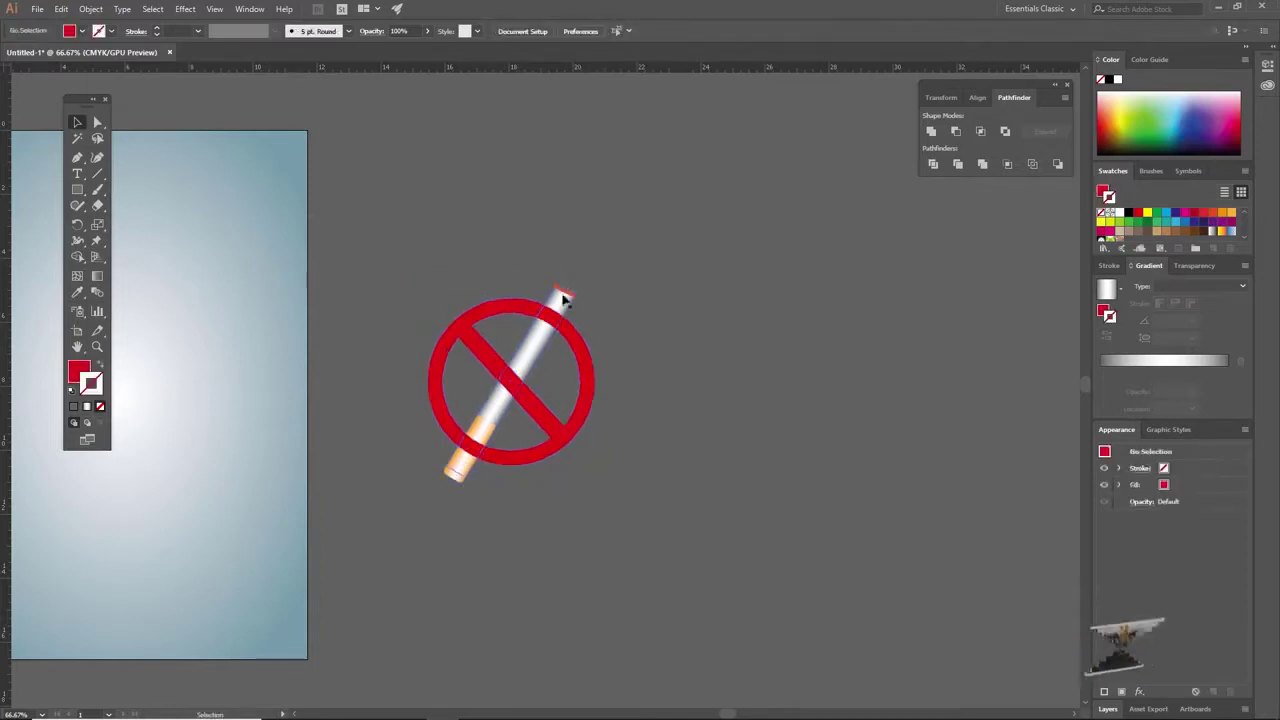
Enlarge the cigarette slightly so both ends extend further beyond the red ring
{"action": "left_click", "coordinate": [566, 296]}
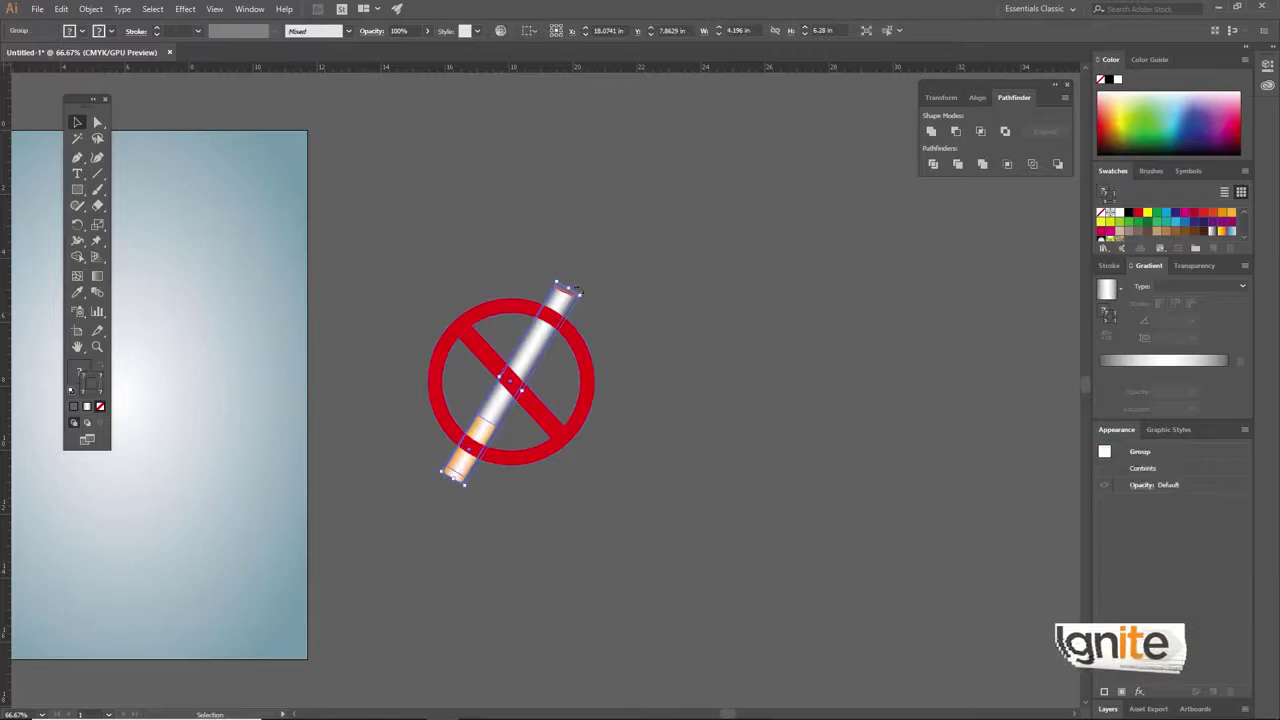
{"action": "left_click_drag", "start_coordinate": [591, 293], "coordinate": [588, 290]}
{"action": "left_click", "coordinate": [525, 282]}
Ungroup the prohibition symbol and bring the cigarette to the front, over the ring and bar
{"action": "left_click", "coordinate": [486, 346]}
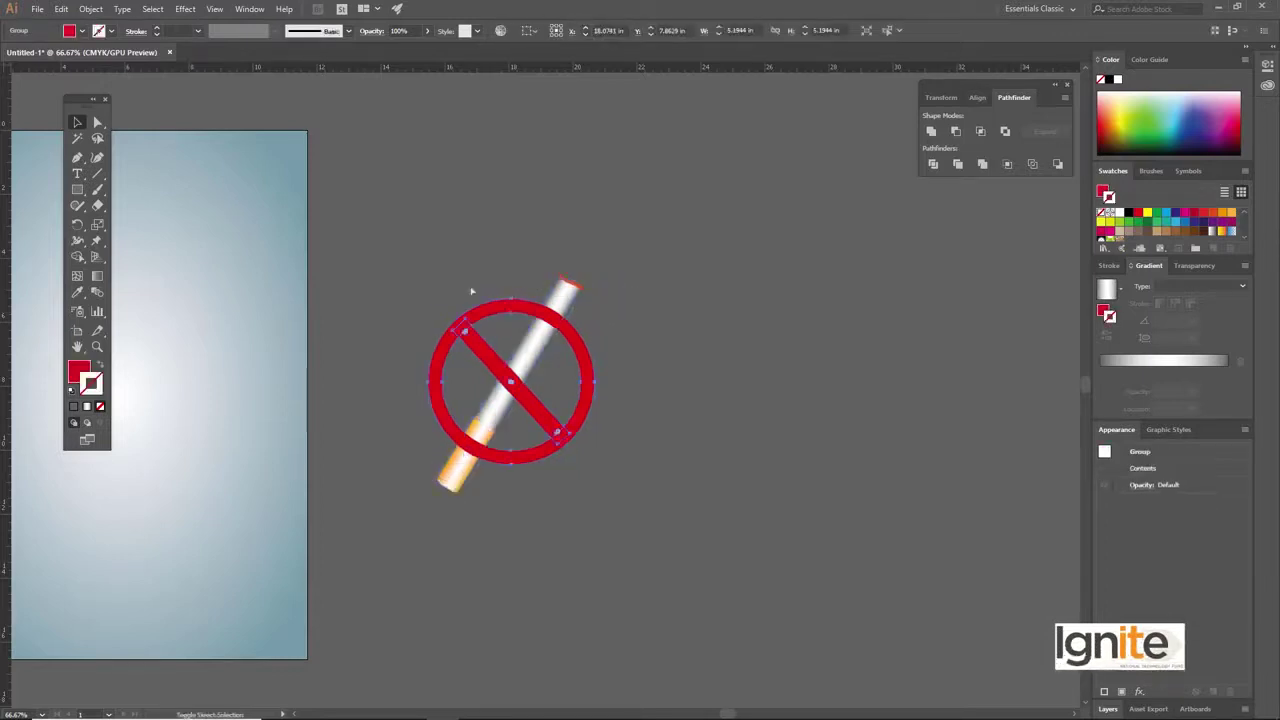
{"action": "left_click", "coordinate": [474, 251]}
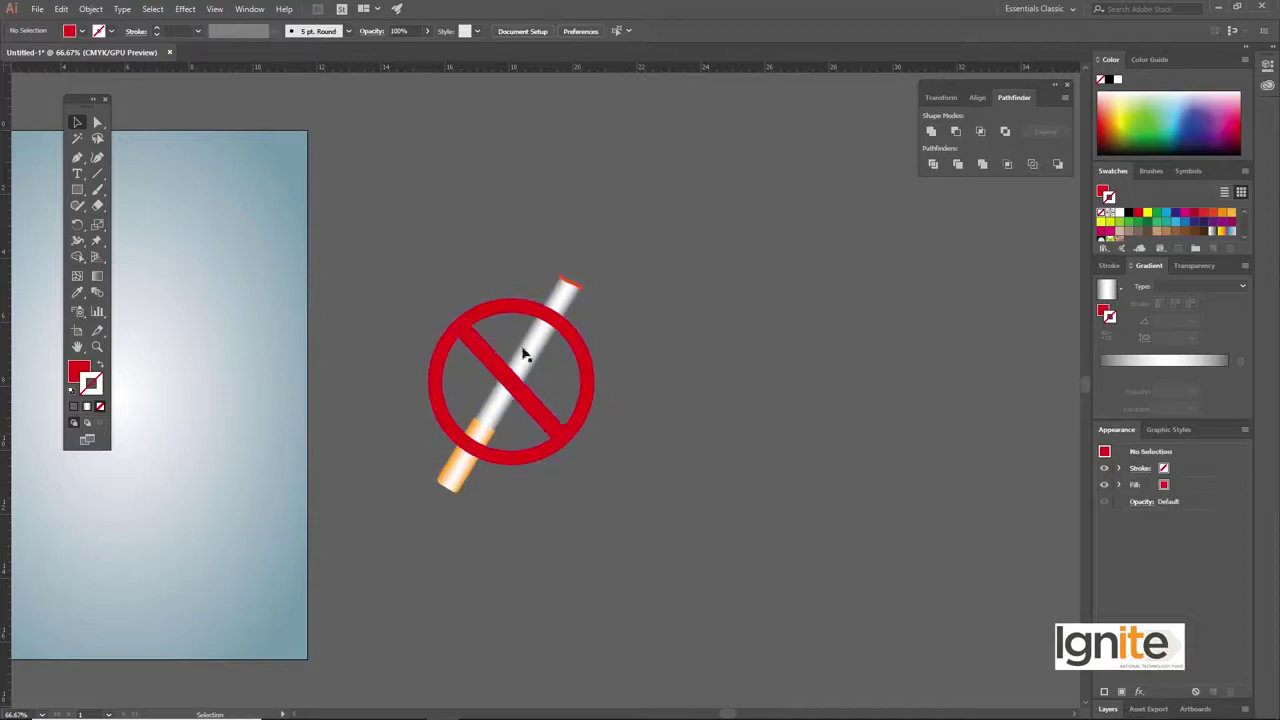
{"action": "right_click", "coordinate": [562, 302]}
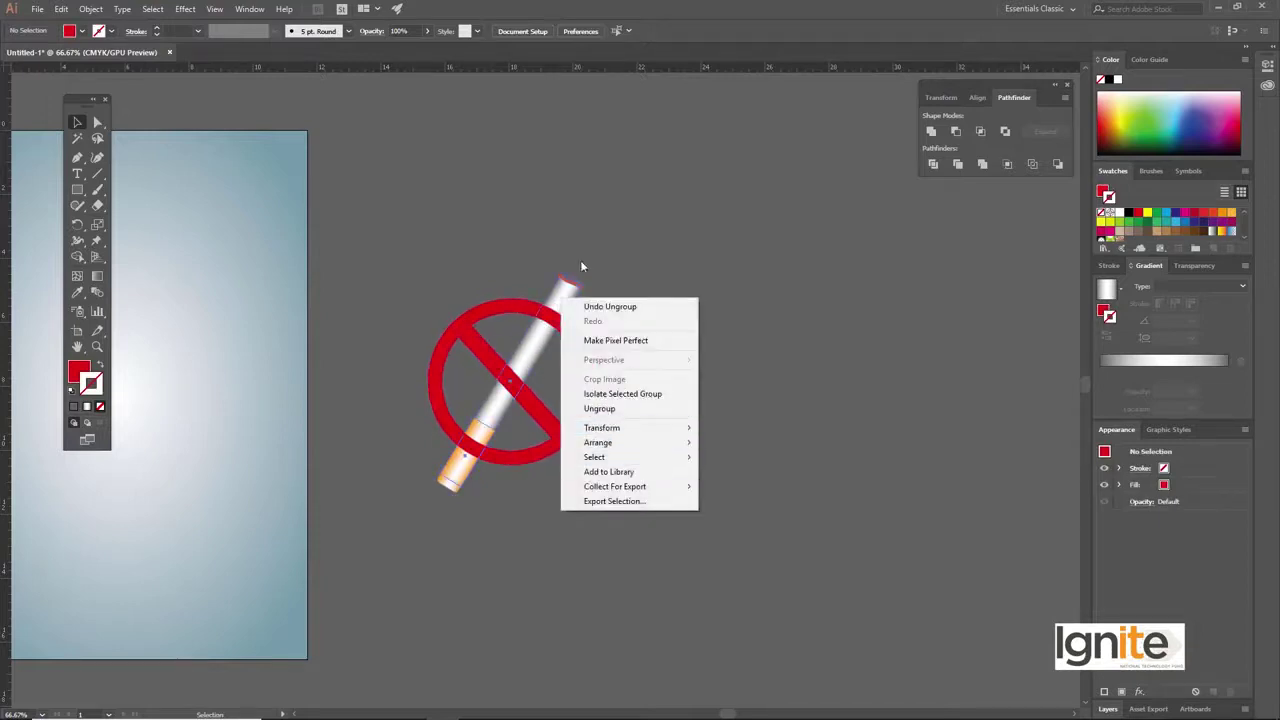
{"action": "mouse_move", "coordinate": [628, 444]}
{"action": "left_click", "coordinate": [731, 444]}
{"action": "left_click", "coordinate": [428, 298]}
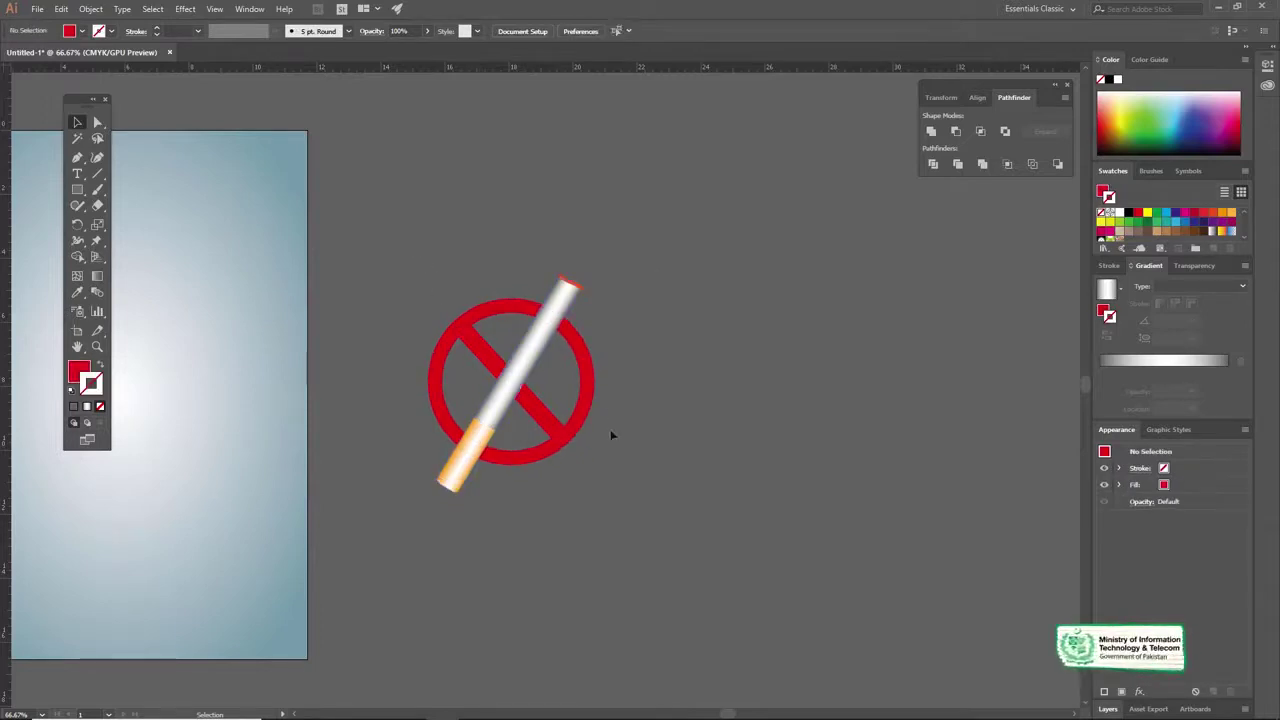
Group the cigarette with the prohibition symbol and place them, scaled to about 5 in high, on the poster's lower middle
{"action": "key", "text": "ctrl+a"}
{"action": "key", "text": "ctrl+g"}
{"action": "left_click_drag", "start_coordinate": [583, 320], "coordinate": [394, 419]}
{"action": "left_click_drag", "start_coordinate": [472, 374], "coordinate": [486, 416]}
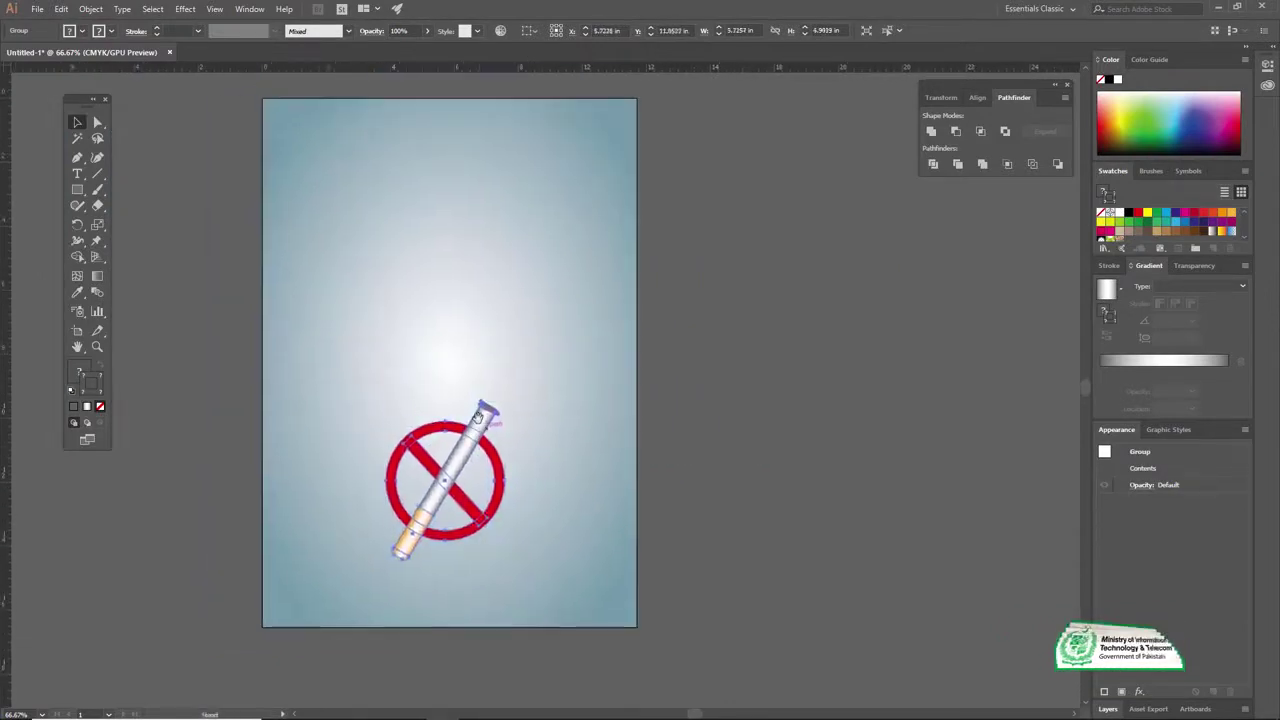
Center the no-smoking symbol group horizontally on the poster's gradient background
{"action": "left_click", "coordinate": [432, 311], "text": "shift"}
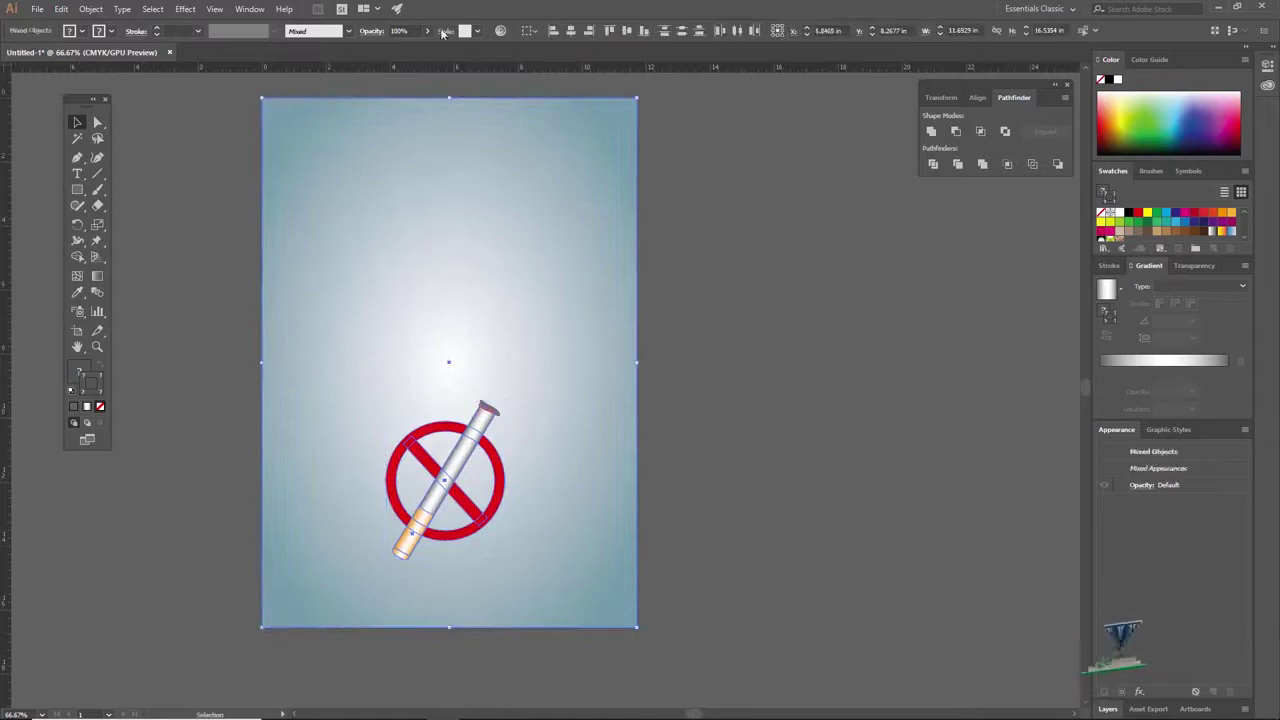
{"action": "left_click", "coordinate": [571, 33]}
{"action": "key", "text": "Right"}
{"action": "key", "text": "Right"}
{"action": "key", "text": "Right"}
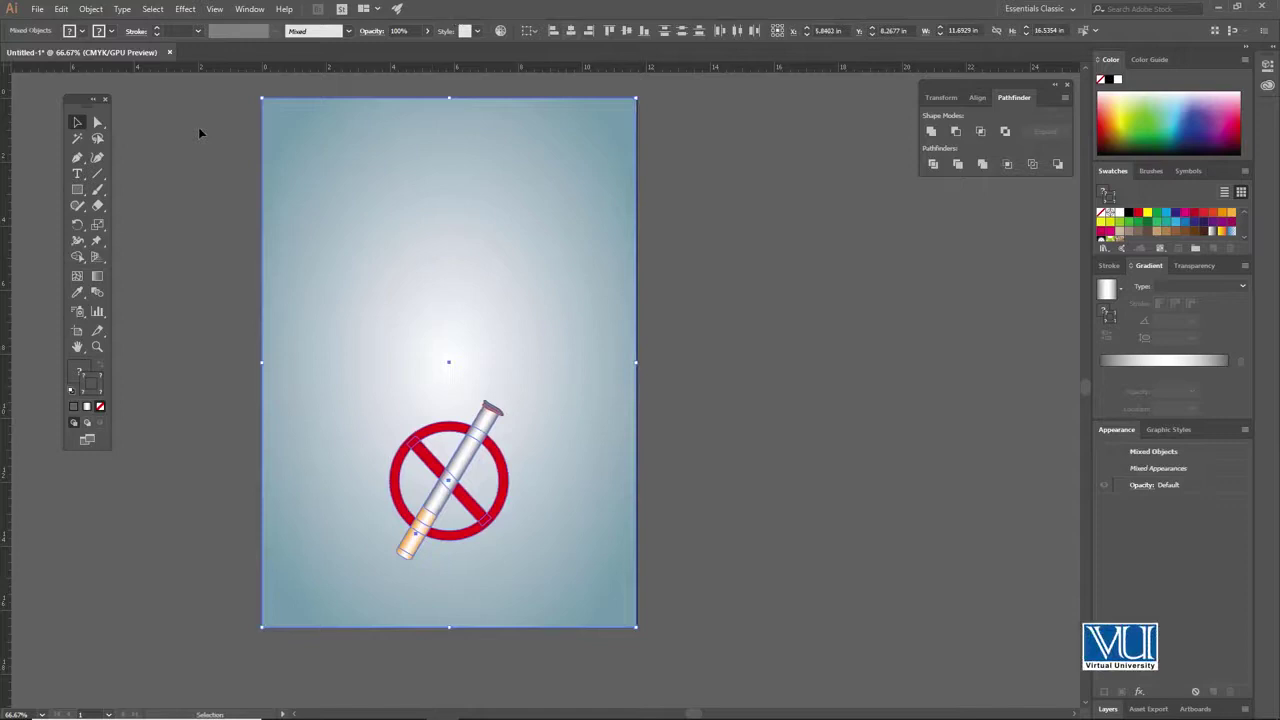
{"action": "left_click", "coordinate": [200, 135]}
{"action": "key", "text": "z"}
{"action": "left_click", "coordinate": [440, 463]}
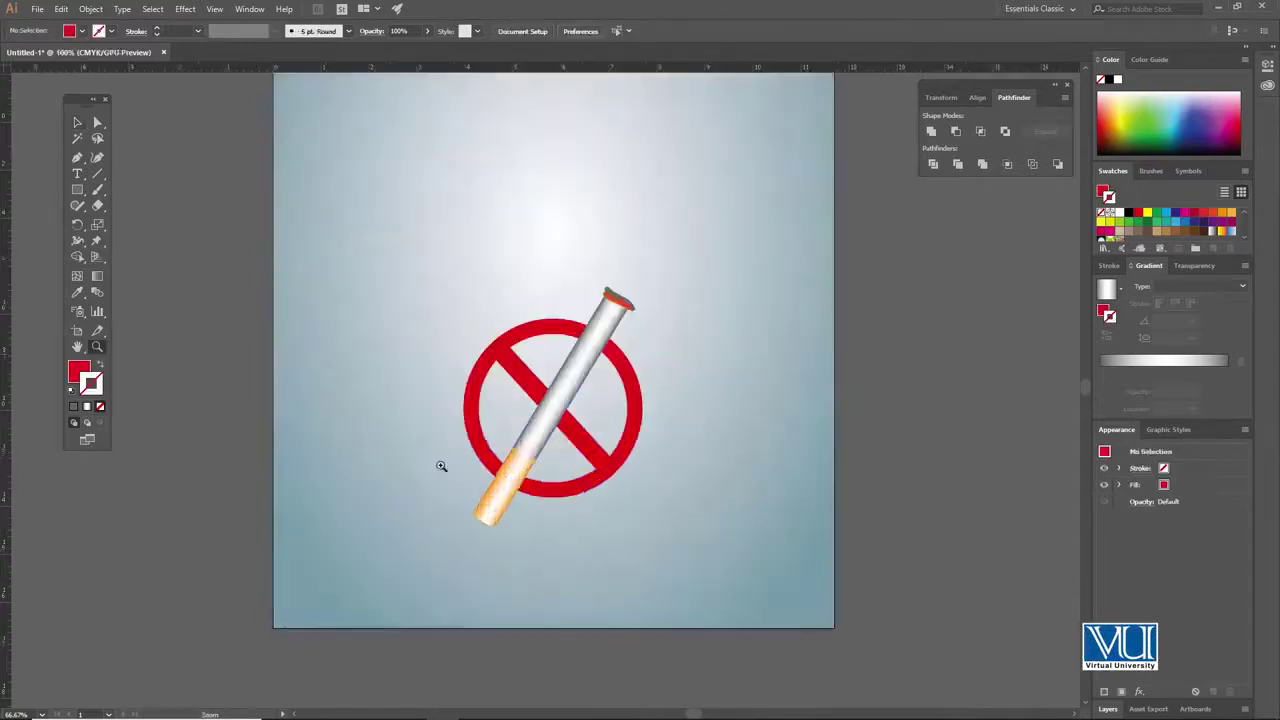
{"action": "left_click", "coordinate": [529, 389], "text": "alt"}
{"action": "key", "text": "v"}
{"action": "left_click_drag", "start_coordinate": [569, 328], "coordinate": [469, 389]}
{"action": "left_click", "coordinate": [481, 426]}
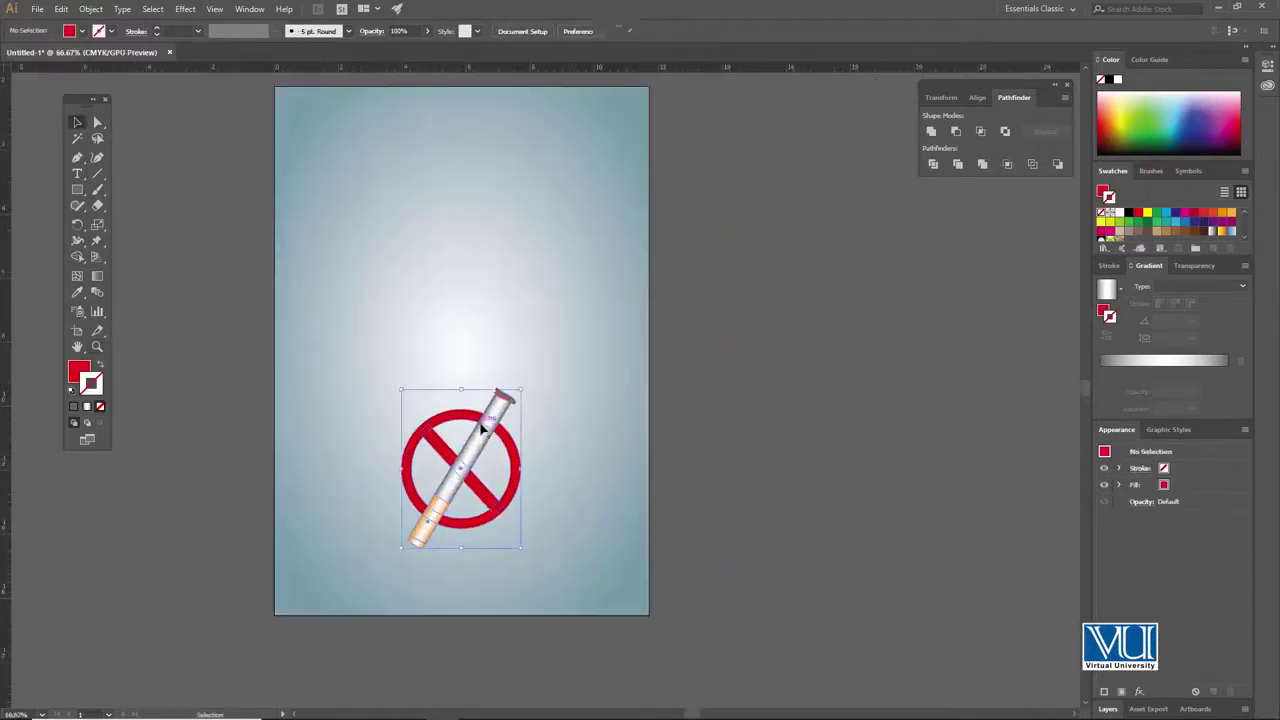
{"action": "left_click", "coordinate": [469, 324]}
{"action": "left_click", "coordinate": [709, 300]}
{"action": "key", "text": "z"}
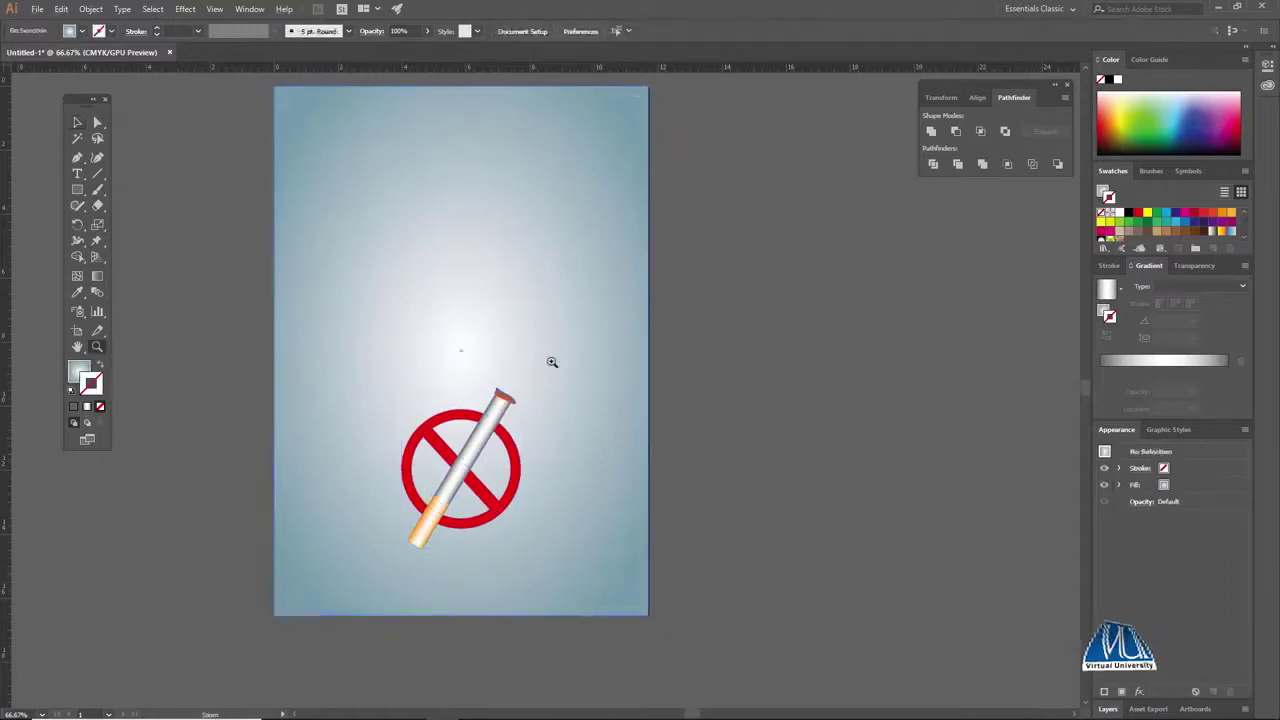
{"action": "left_click", "coordinate": [543, 366], "text": "alt"}
{"action": "left_click", "coordinate": [542, 422]}
{"action": "left_click_drag", "start_coordinate": [526, 340], "coordinate": [580, 313]}
Bring the prohibition symbol's red diagonal bar to the front, over the cigarette
{"action": "key", "text": "v"}
{"action": "left_click", "coordinate": [492, 409]}
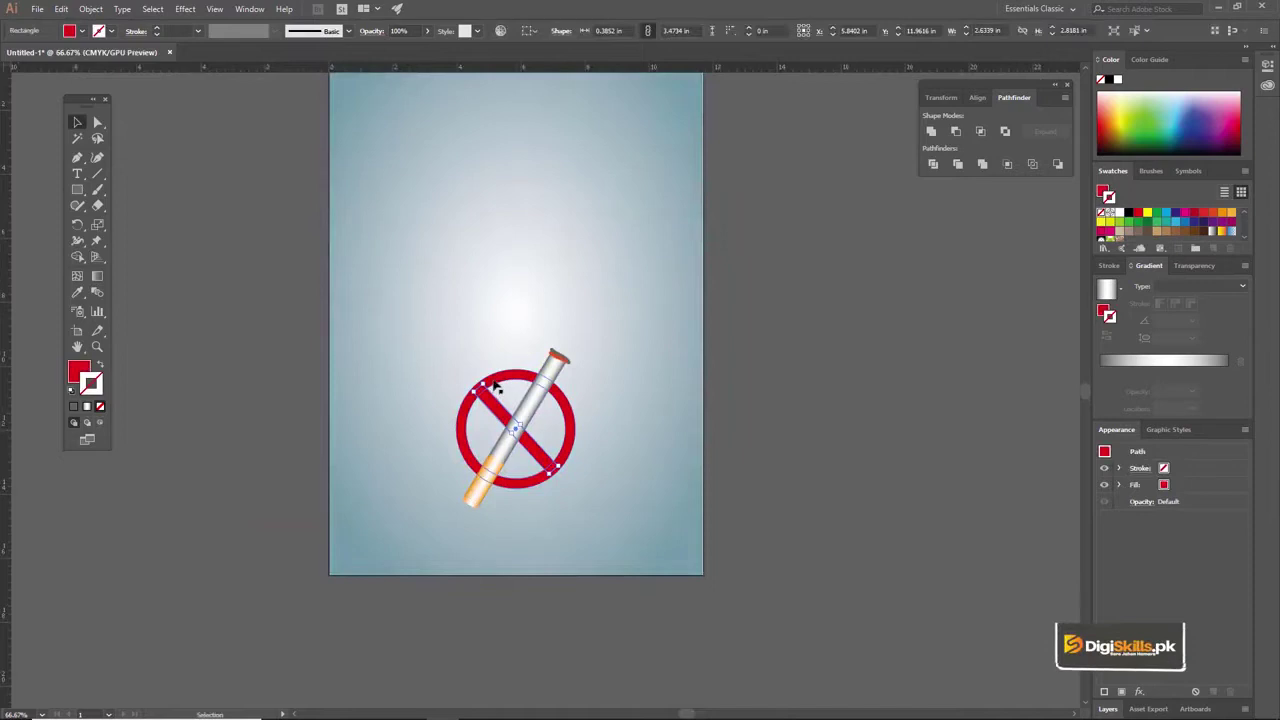
{"action": "left_click", "coordinate": [694, 363]}
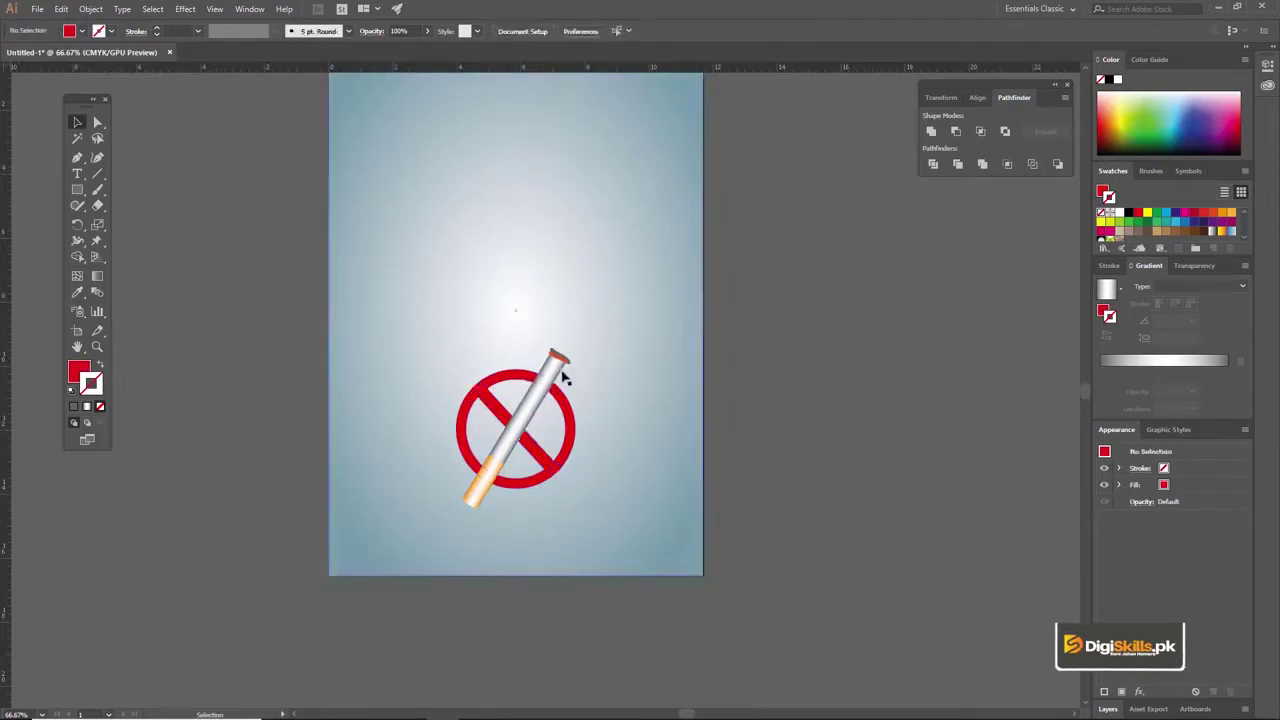
{"action": "left_click", "coordinate": [490, 408]}
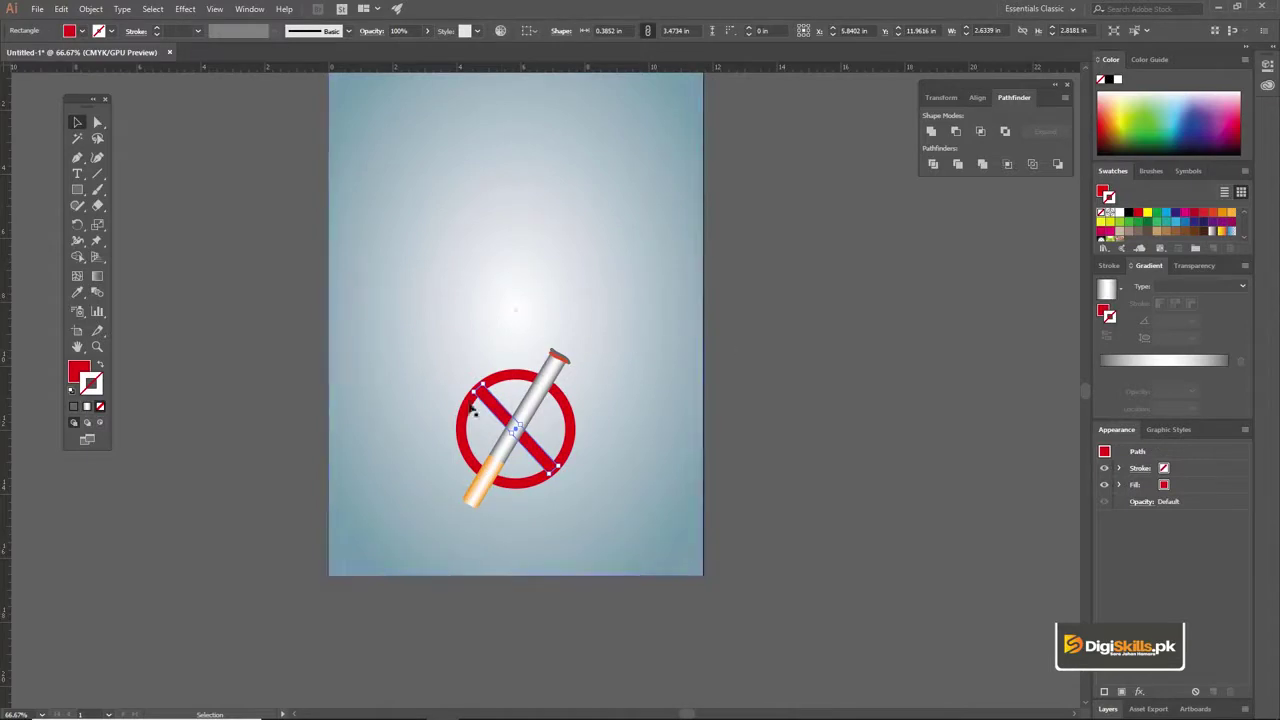
{"action": "right_click", "coordinate": [491, 405]}
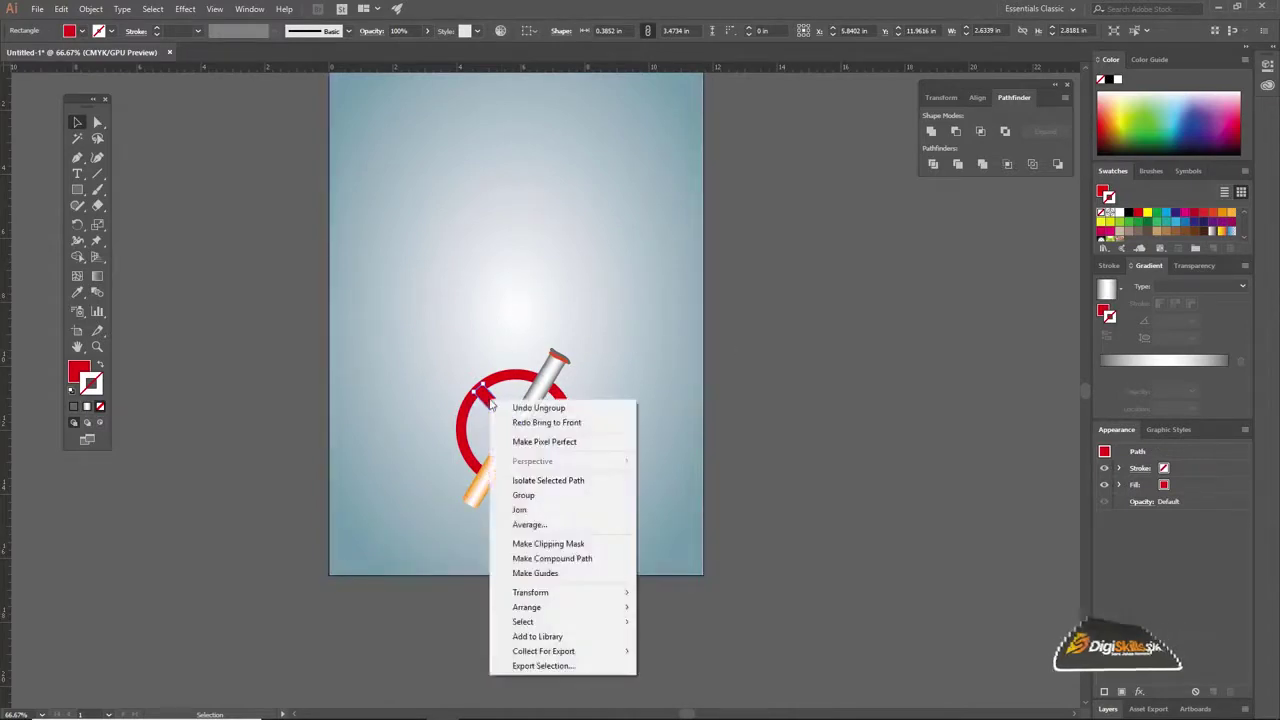
{"action": "mouse_move", "coordinate": [568, 597]}
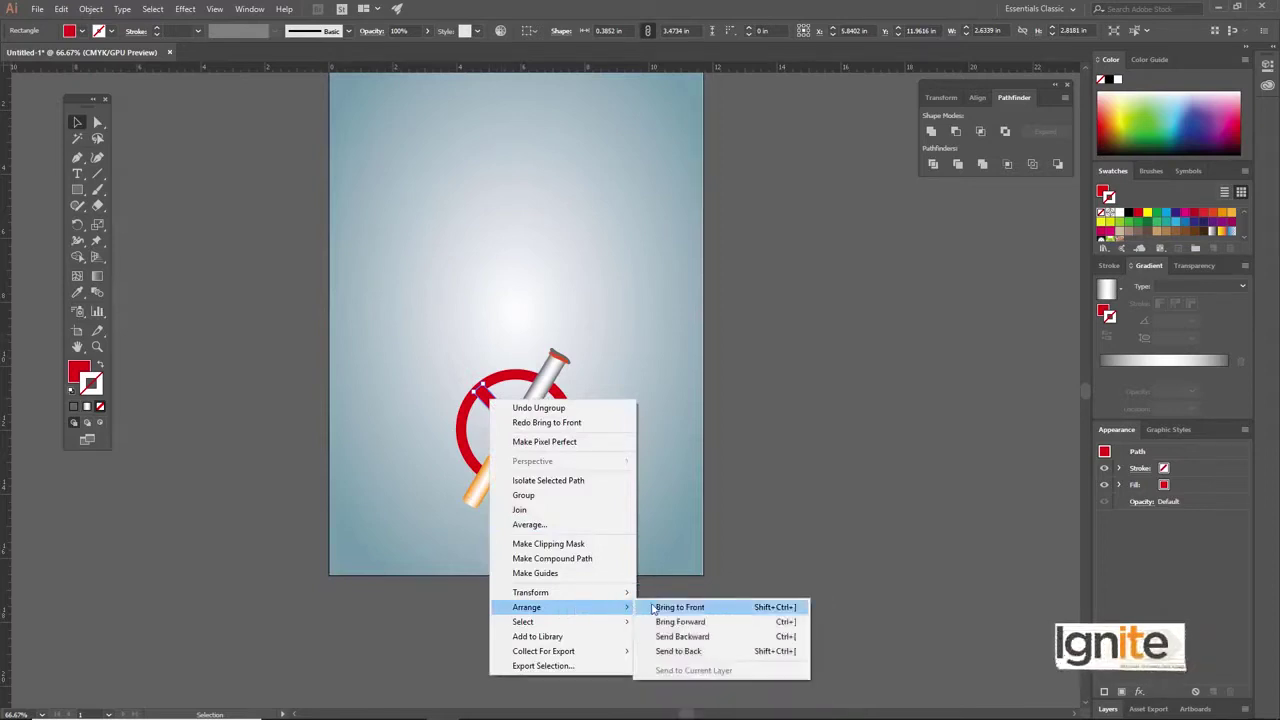
{"action": "left_click", "coordinate": [655, 607]}
{"action": "left_click", "coordinate": [729, 451]}
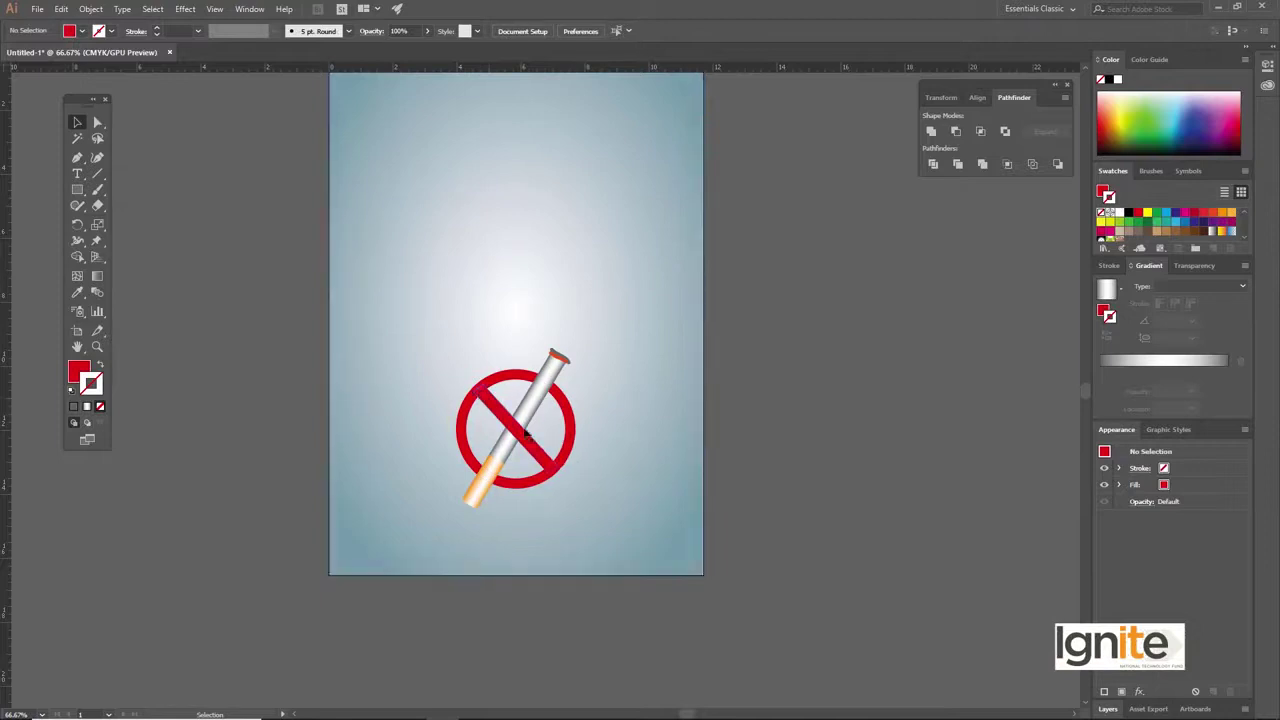
Place the Smoke.png image in the document and position it above the cigarette's burning tip
{"action": "key", "text": "ctrl+minus"}
{"action": "left_click_drag", "start_coordinate": [557, 367], "coordinate": [522, 340]}
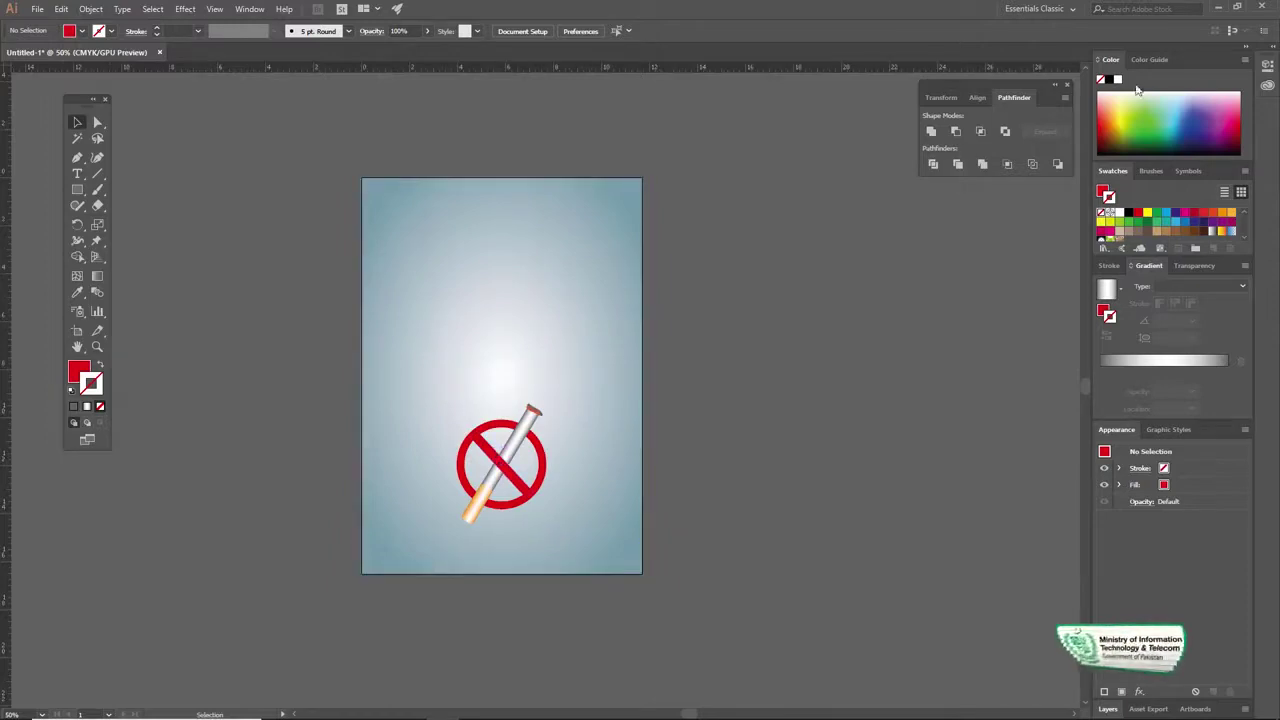
{"action": "left_click", "coordinate": [1220, 8]}
{"action": "left_click_drag", "start_coordinate": [436, 93], "coordinate": [770, 348]}
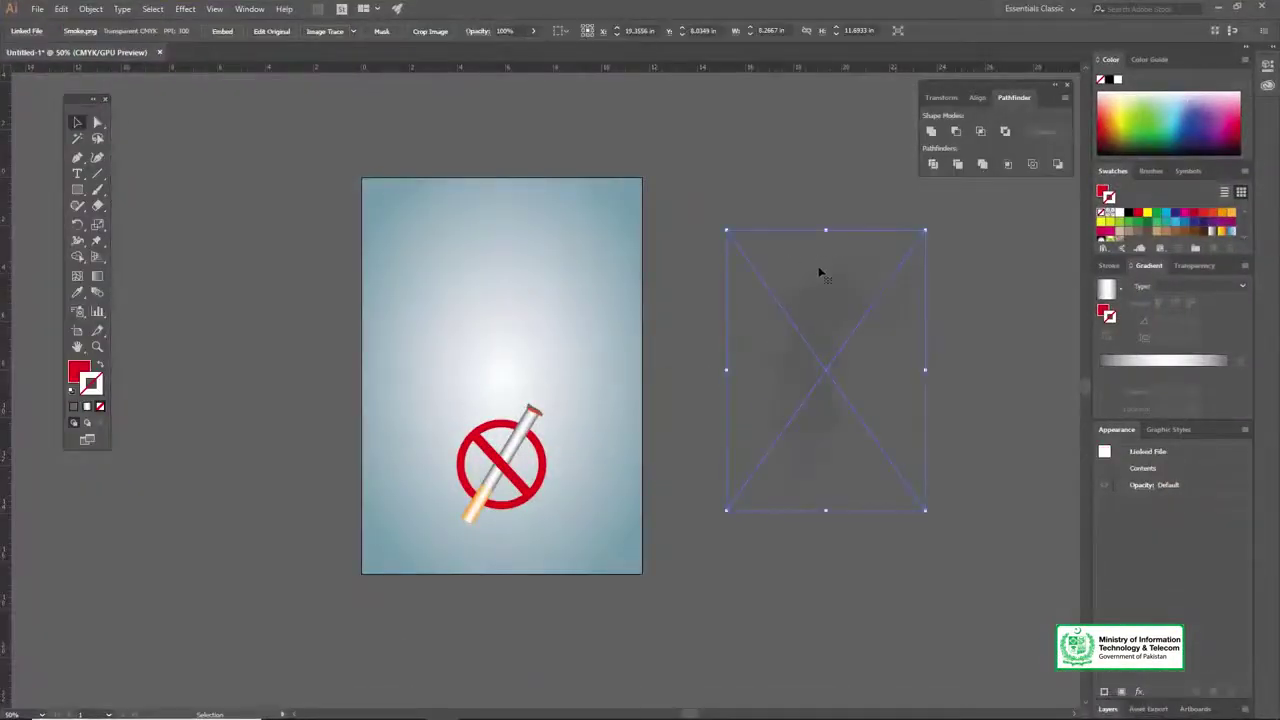
{"action": "left_click_drag", "start_coordinate": [825, 300], "coordinate": [601, 232]}
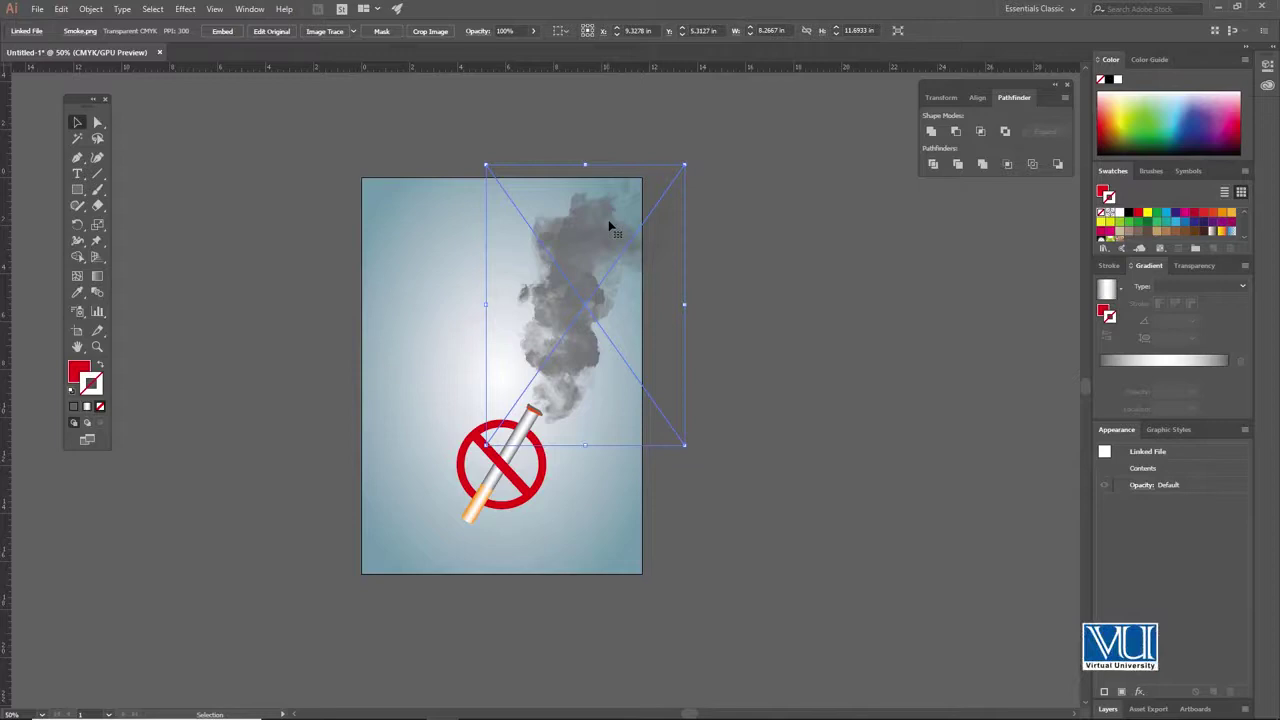
{"action": "left_click", "coordinate": [688, 162]}
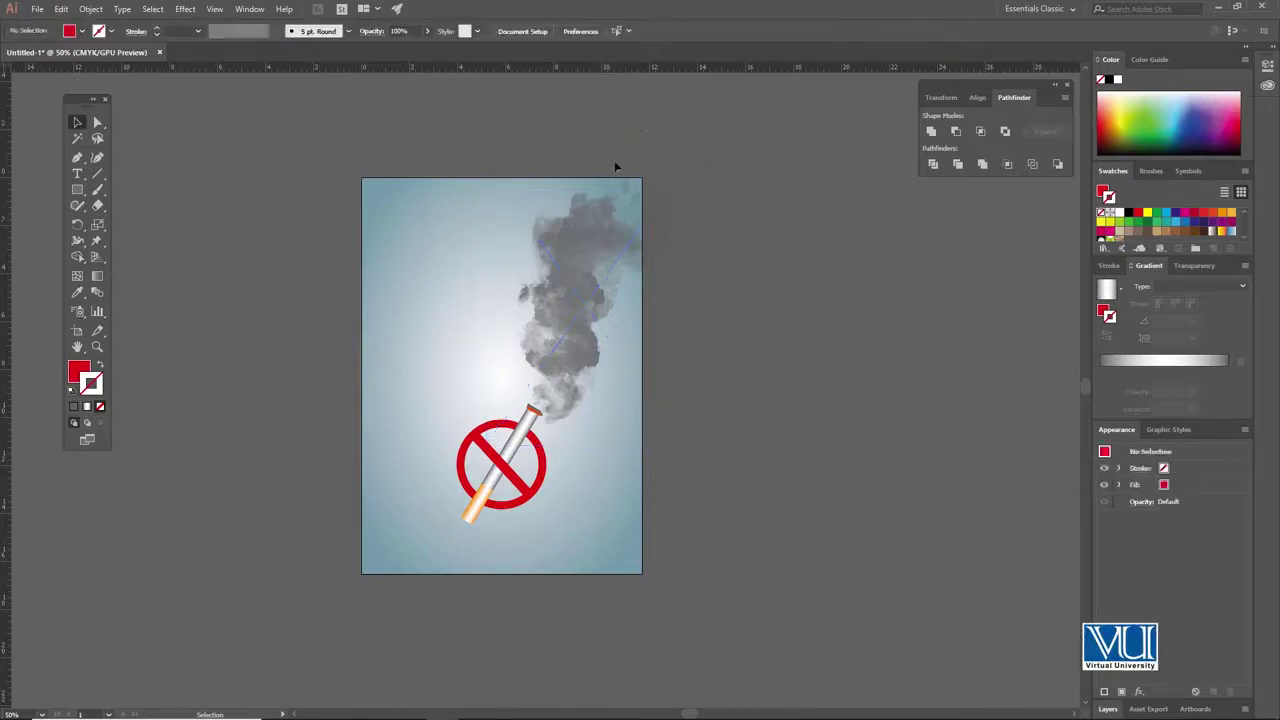
Rotate the smoke image slightly clockwise, enlarge it to about 9.95 by 13.46 in, and realign it with the cigarette tip
{"action": "left_click", "coordinate": [600, 213]}
{"action": "left_click_drag", "start_coordinate": [684, 160], "coordinate": [715, 156]}
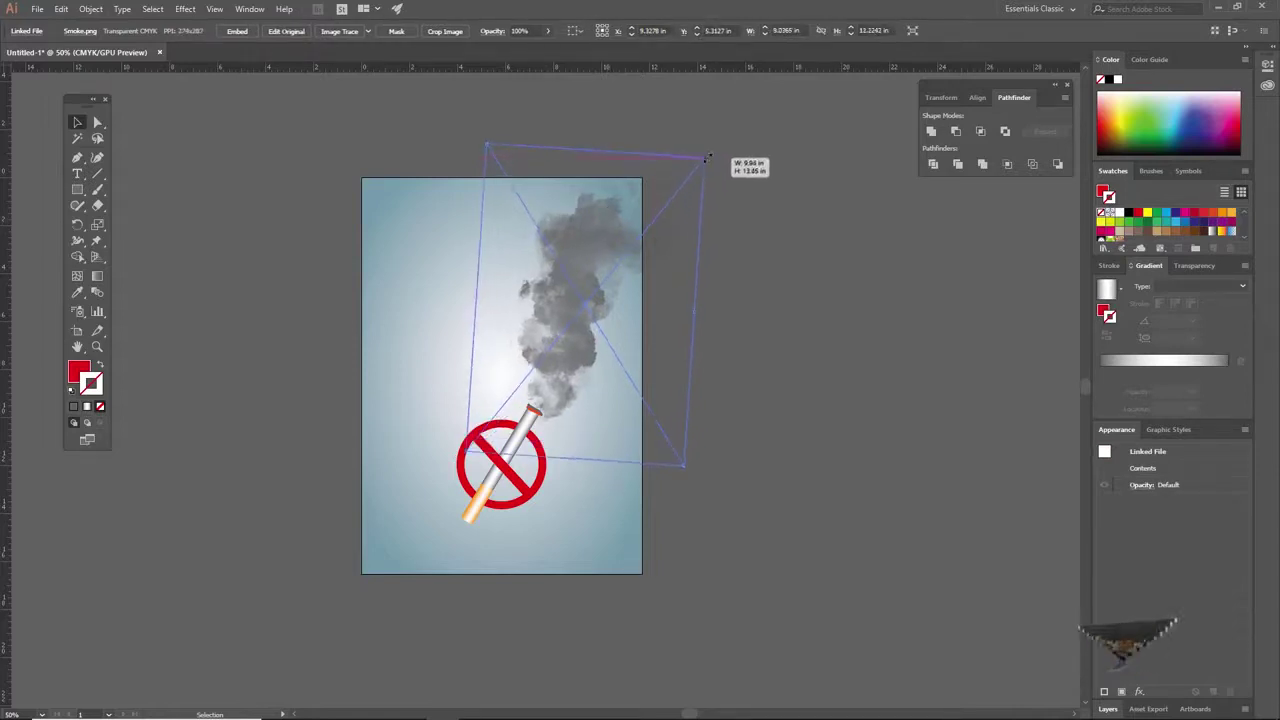
{"action": "left_click_drag", "start_coordinate": [605, 210], "coordinate": [597, 213]}
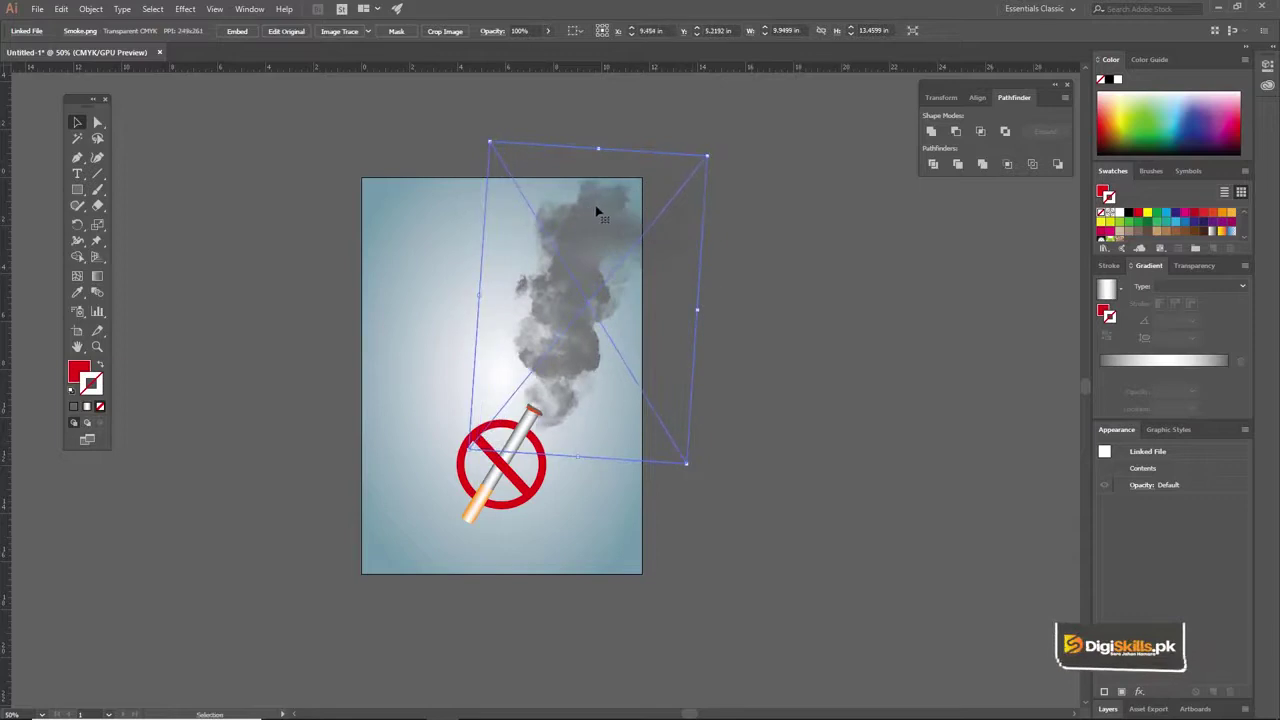
{"action": "left_click", "coordinate": [642, 115]}
{"action": "left_click", "coordinate": [675, 515]}
Select the cigarette, diagonal bar and red ring together and move them up about 0.7 in into the smoke's base
{"action": "key", "text": "z"}
{"action": "left_click", "coordinate": [529, 479]}
{"action": "left_click", "coordinate": [537, 405]}
{"action": "key", "text": "space"}
{"action": "left_click_drag", "start_coordinate": [540, 360], "coordinate": [555, 452]}
{"action": "left_click", "coordinate": [505, 415]}
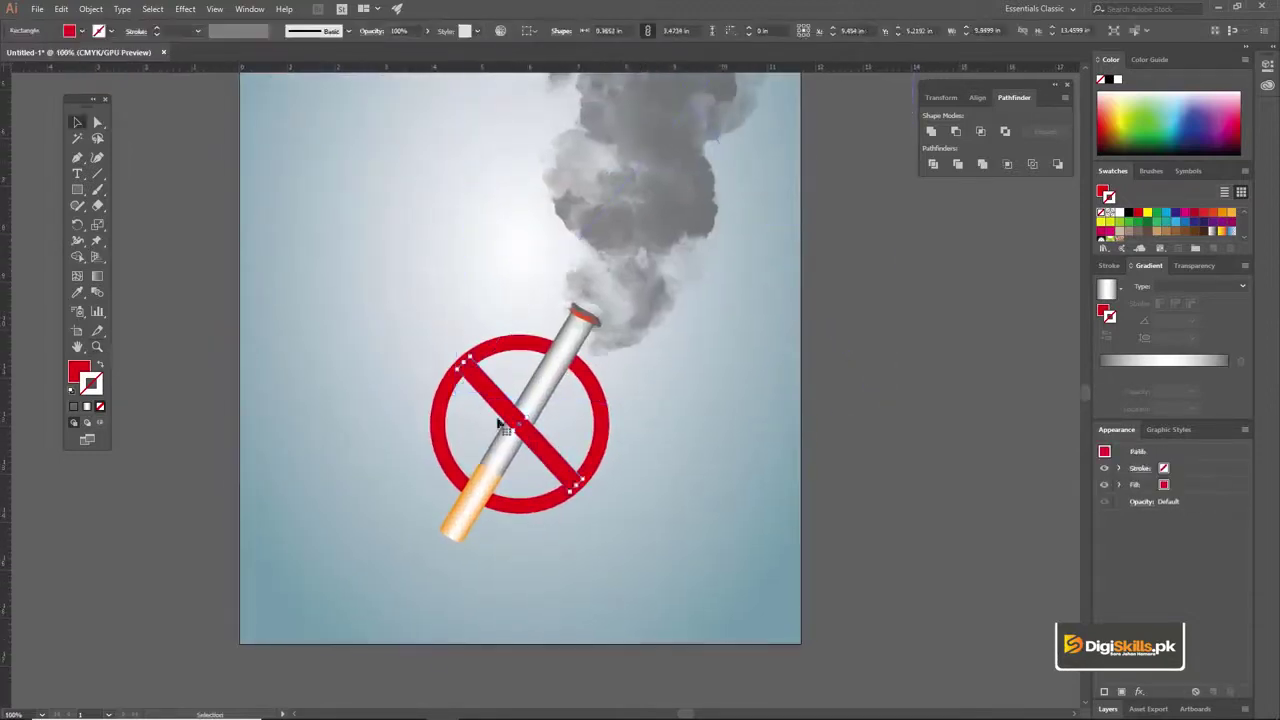
{"action": "left_click", "coordinate": [528, 410], "text": "shift"}
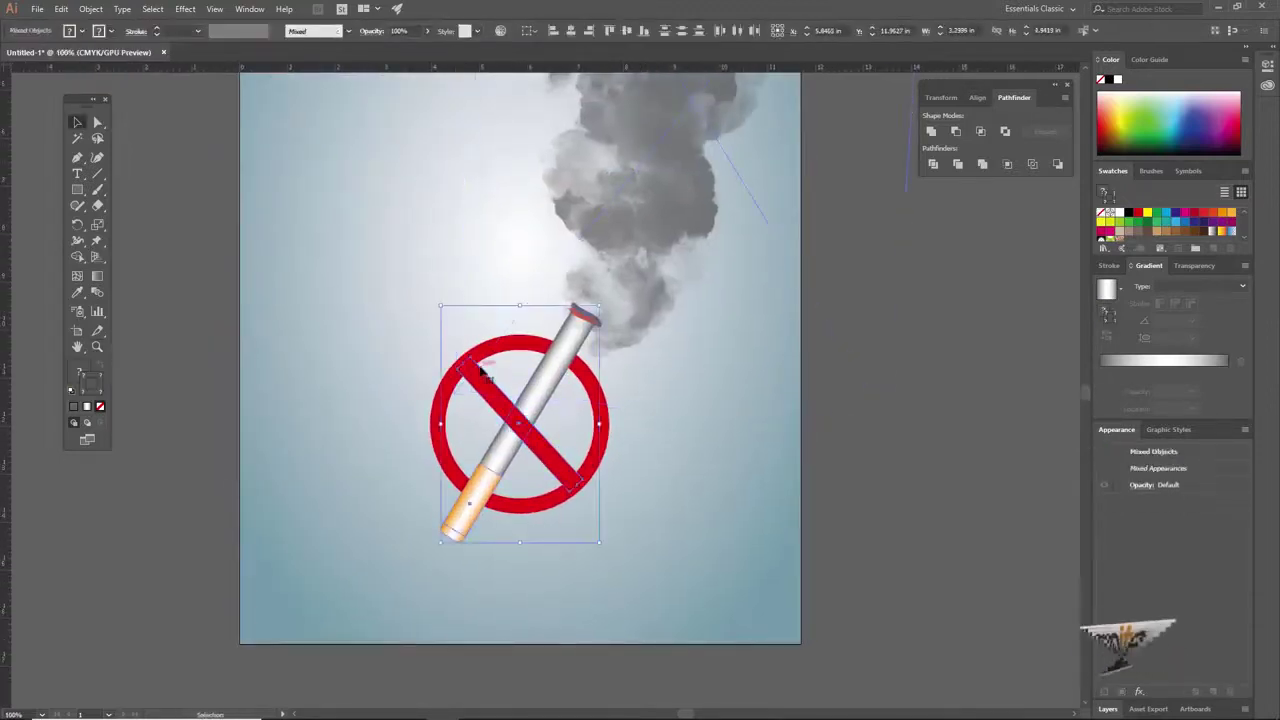
{"action": "left_click", "coordinate": [436, 421], "text": "shift"}
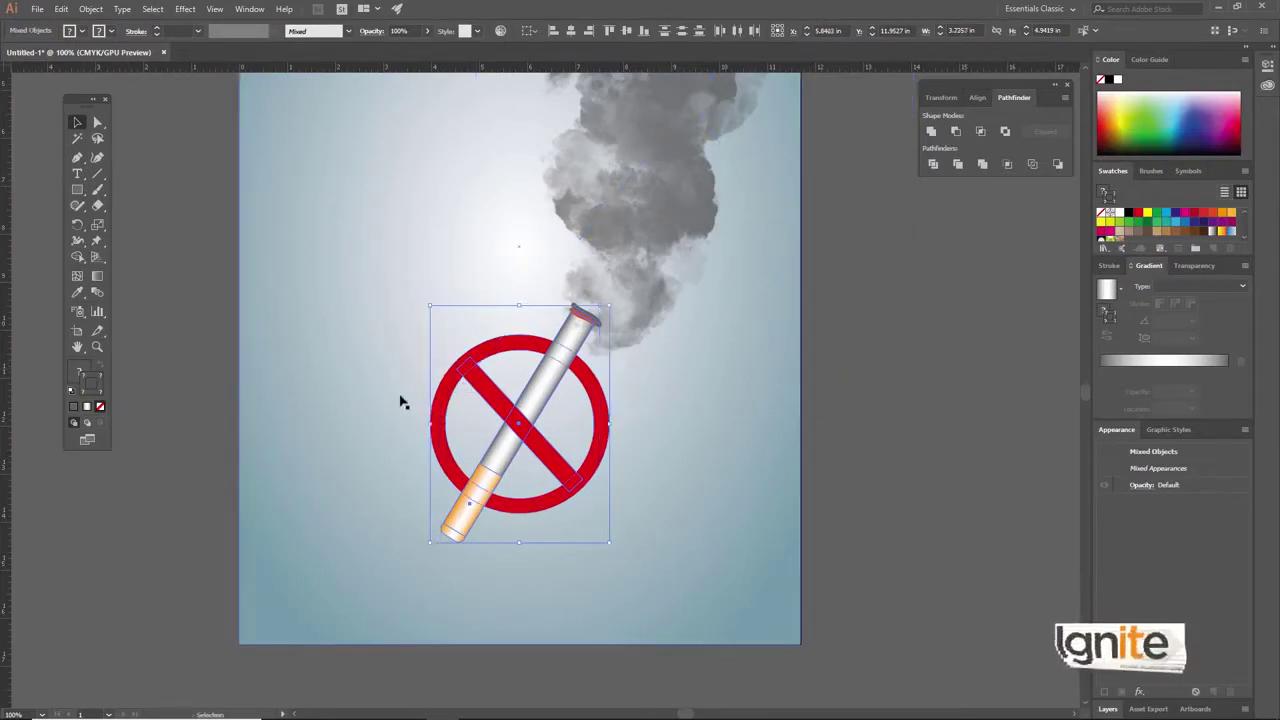
{"action": "key", "text": "shift+Up"}
{"action": "key", "text": "shift+Up"}
{"action": "key", "text": "shift+Up"}
{"action": "key", "text": "shift+Up"}
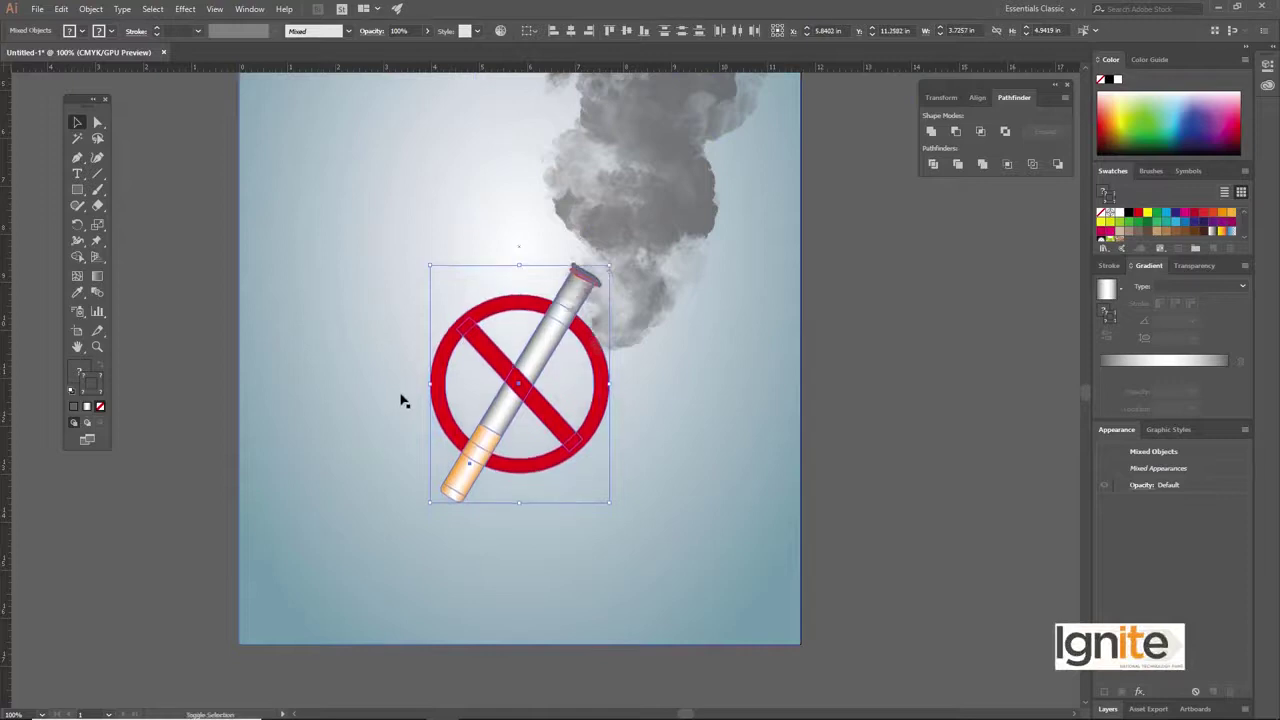
Enlarge the smoke to about 10.8 by 14.3 in, tilt it slightly further clockwise, and fit its base to the cigarette tip
{"action": "key", "text": "space"}
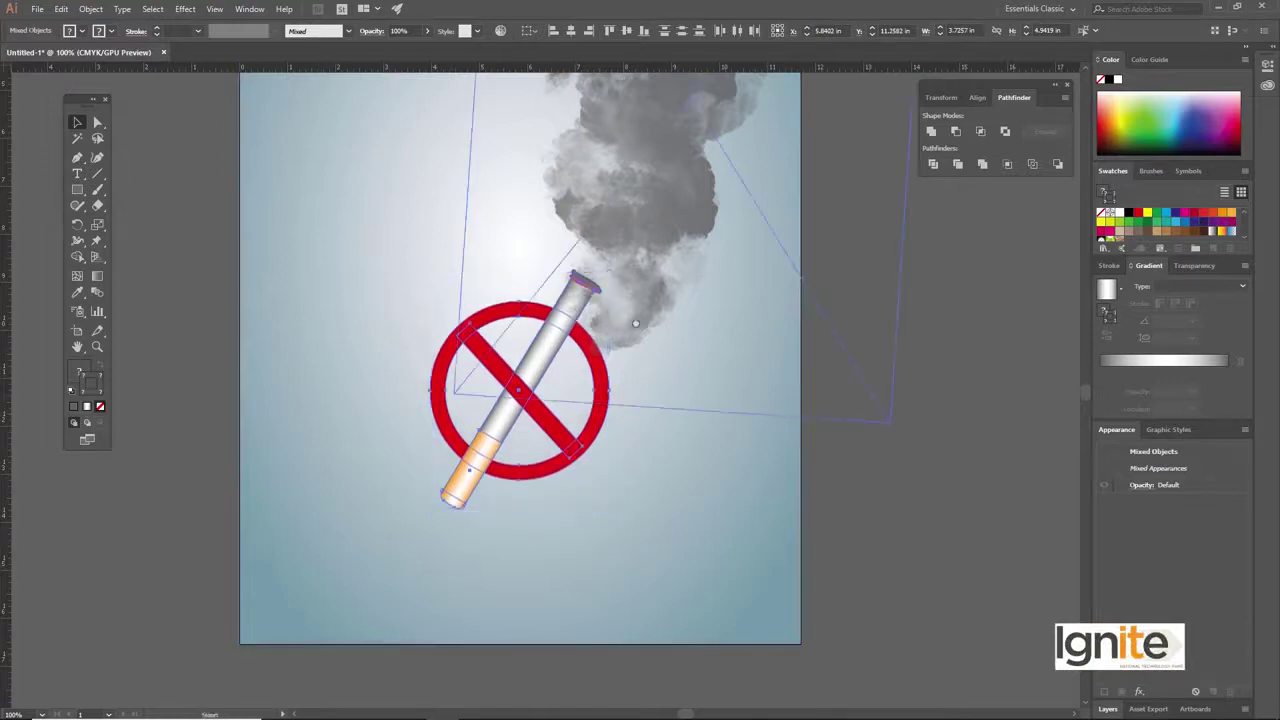
{"action": "left_click_drag", "start_coordinate": [634, 323], "coordinate": [600, 537]}
{"action": "left_click_drag", "start_coordinate": [686, 214], "coordinate": [657, 264]}
{"action": "left_click", "coordinate": [665, 248]}
{"action": "key", "text": "ctrl+minus"}
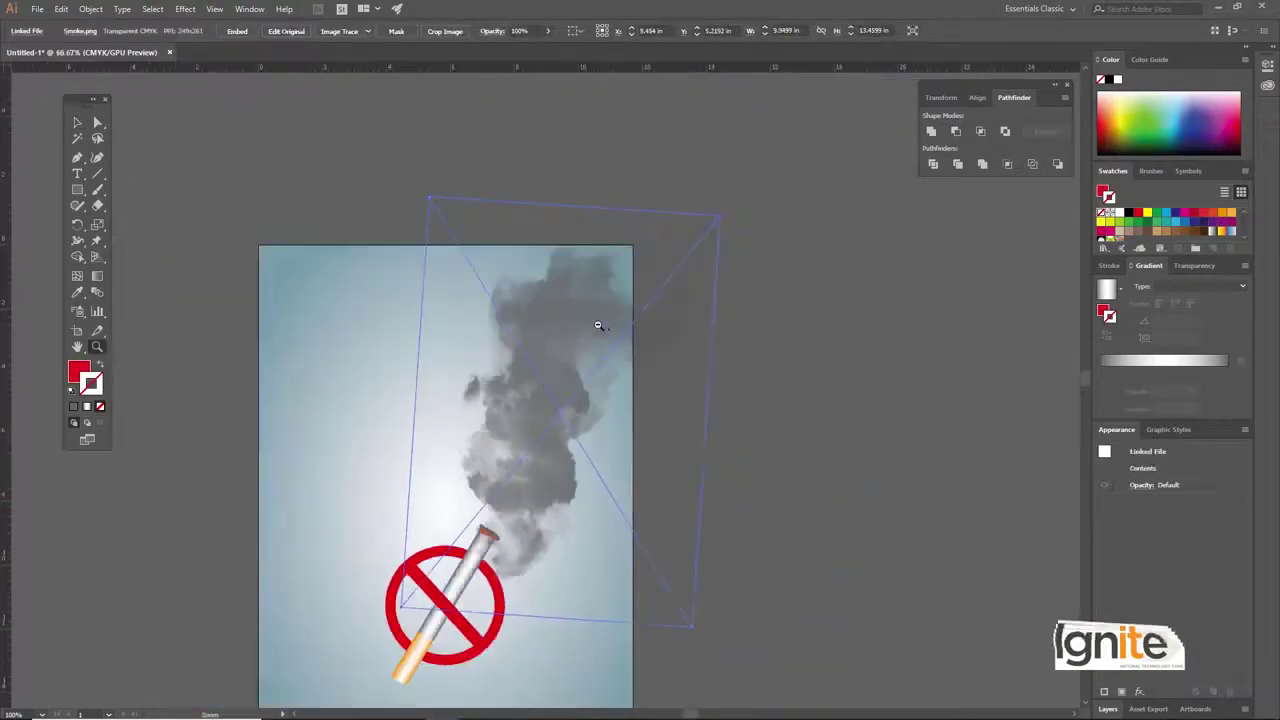
{"action": "left_click_drag", "start_coordinate": [728, 199], "coordinate": [744, 181]}
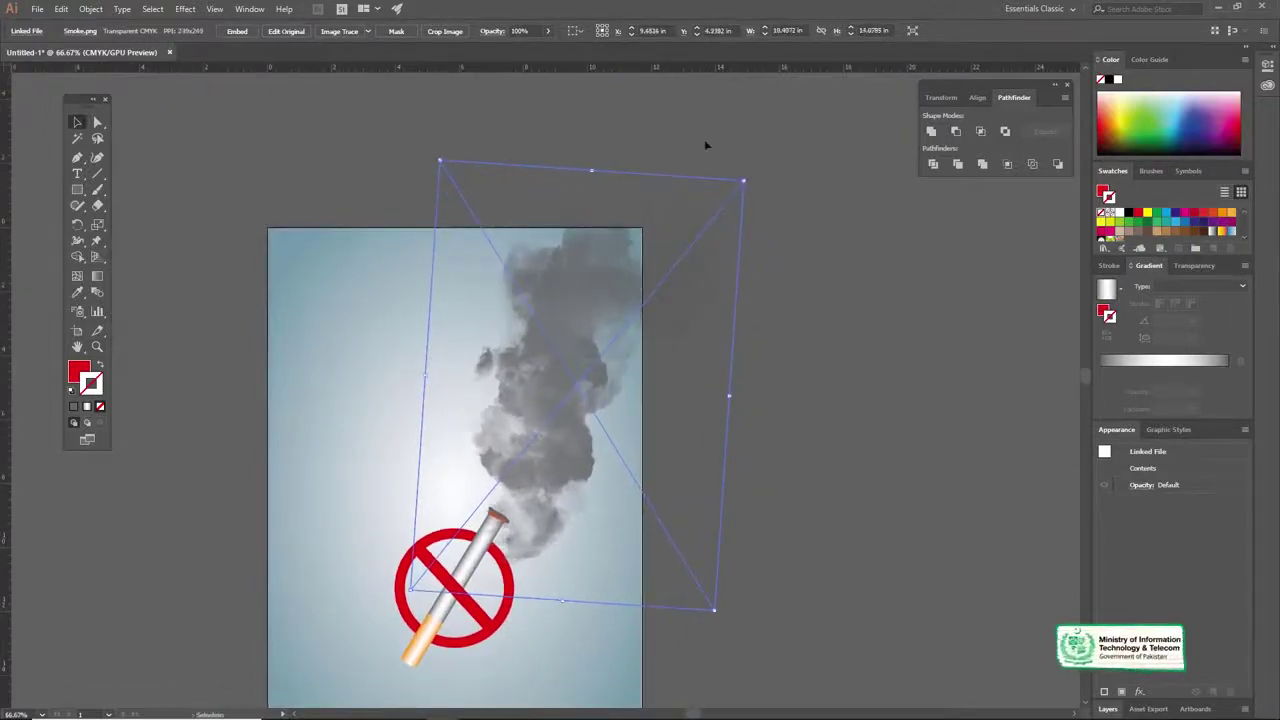
{"action": "left_click", "coordinate": [705, 145]}
{"action": "mouse_move", "coordinate": [561, 338]}
{"action": "left_mouse_down"}
{"action": "mouse_move", "coordinate": [568, 304]}
{"action": "mouse_move", "coordinate": [562, 319]}
{"action": "left_mouse_up"}
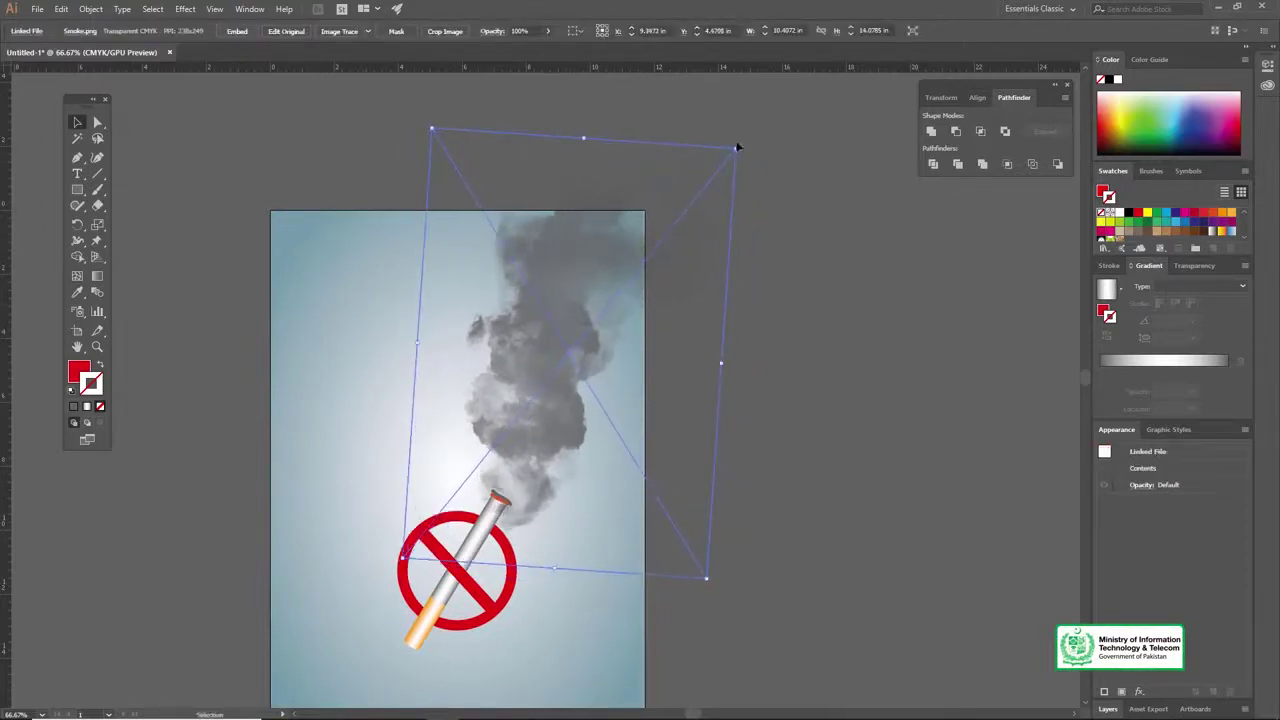
{"action": "left_click_drag", "start_coordinate": [737, 146], "coordinate": [744, 146]}
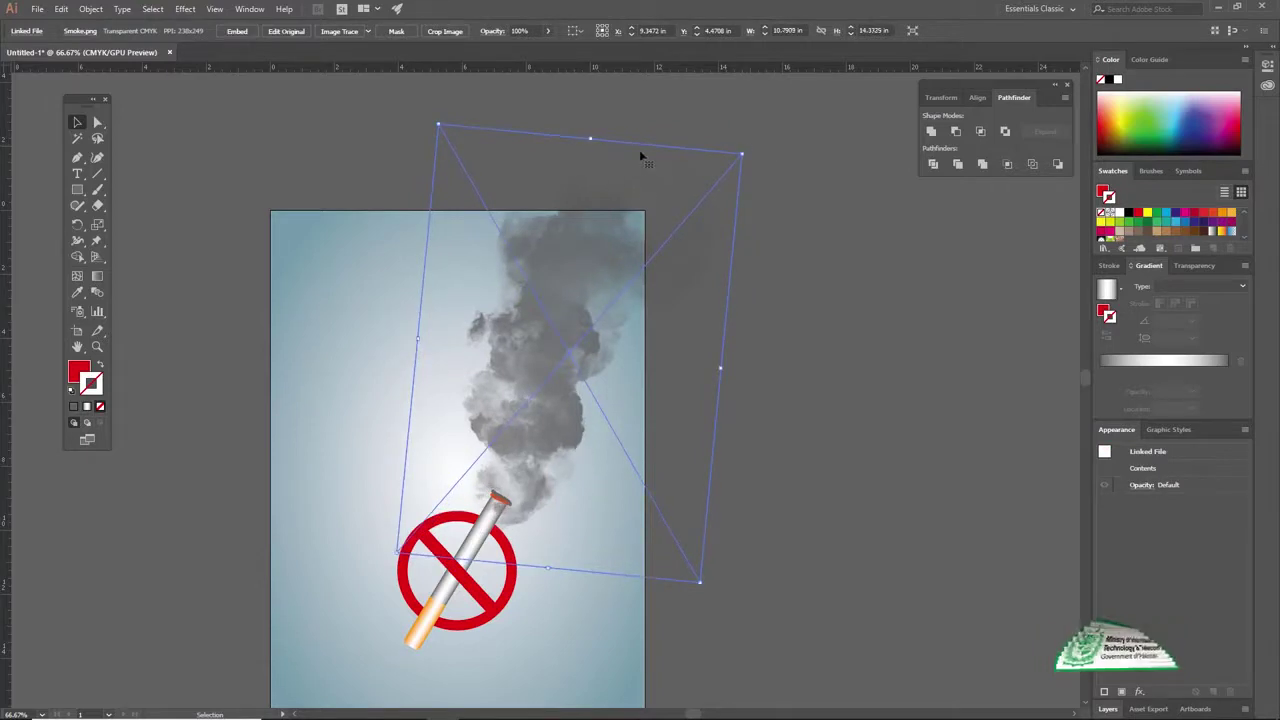
{"action": "left_click", "coordinate": [694, 137]}
Draw a rectangle about 11.8 by 16.5 in covering the poster and use it as a clipping mask for all artwork
{"action": "scroll", "coordinate": [573, 407], "scroll_direction": "down", "scroll_amount": 3}
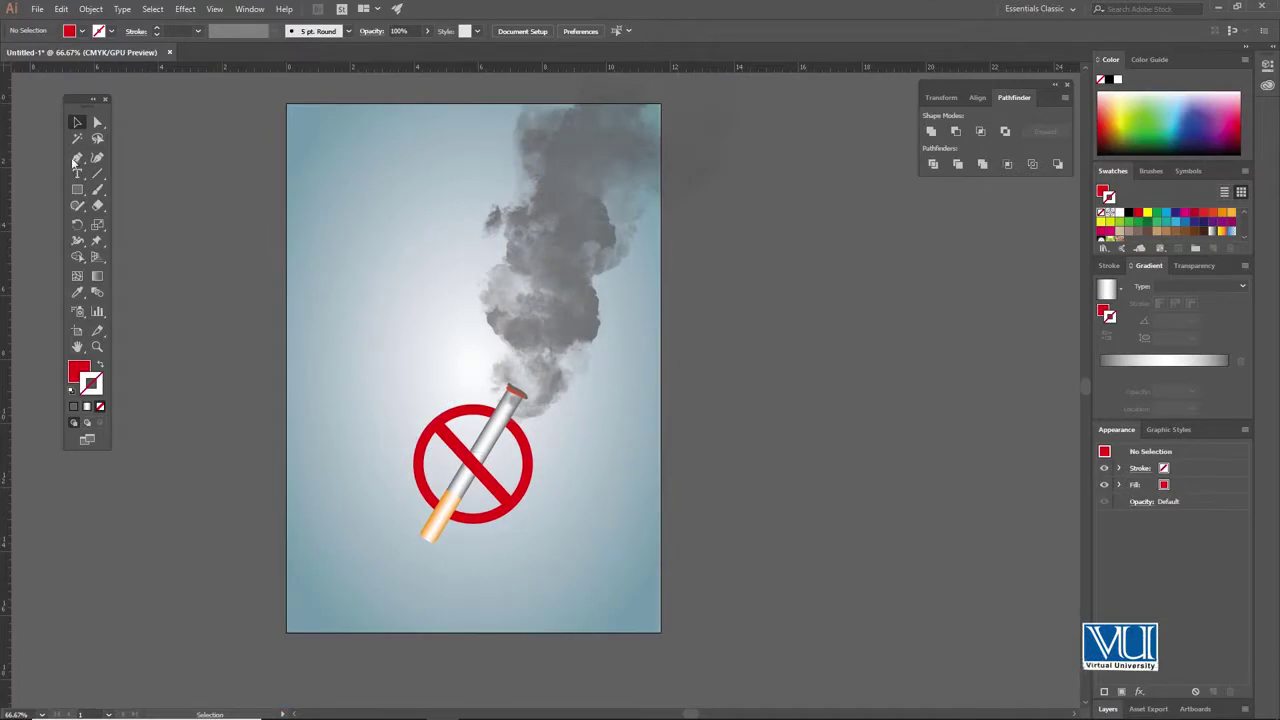
{"action": "left_click_drag", "start_coordinate": [285, 102], "coordinate": [662, 631]}
{"action": "key", "text": "v"}
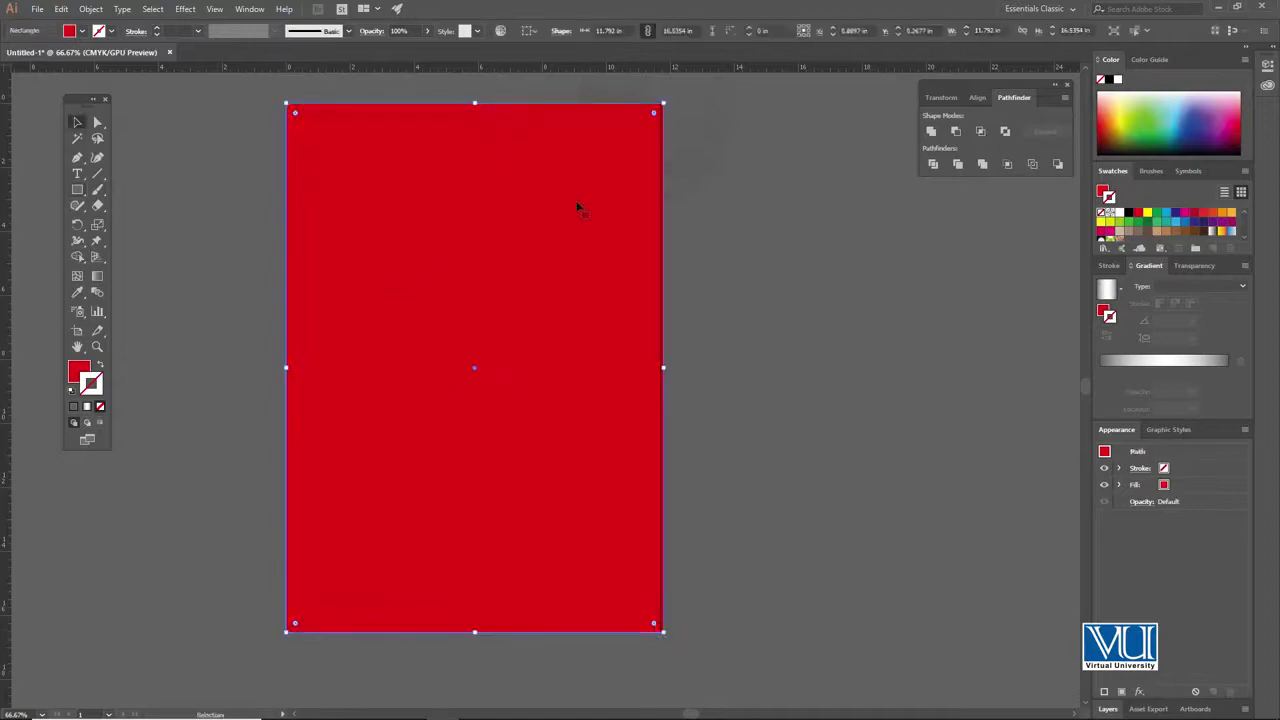
{"action": "key", "text": "ctrl+a"}
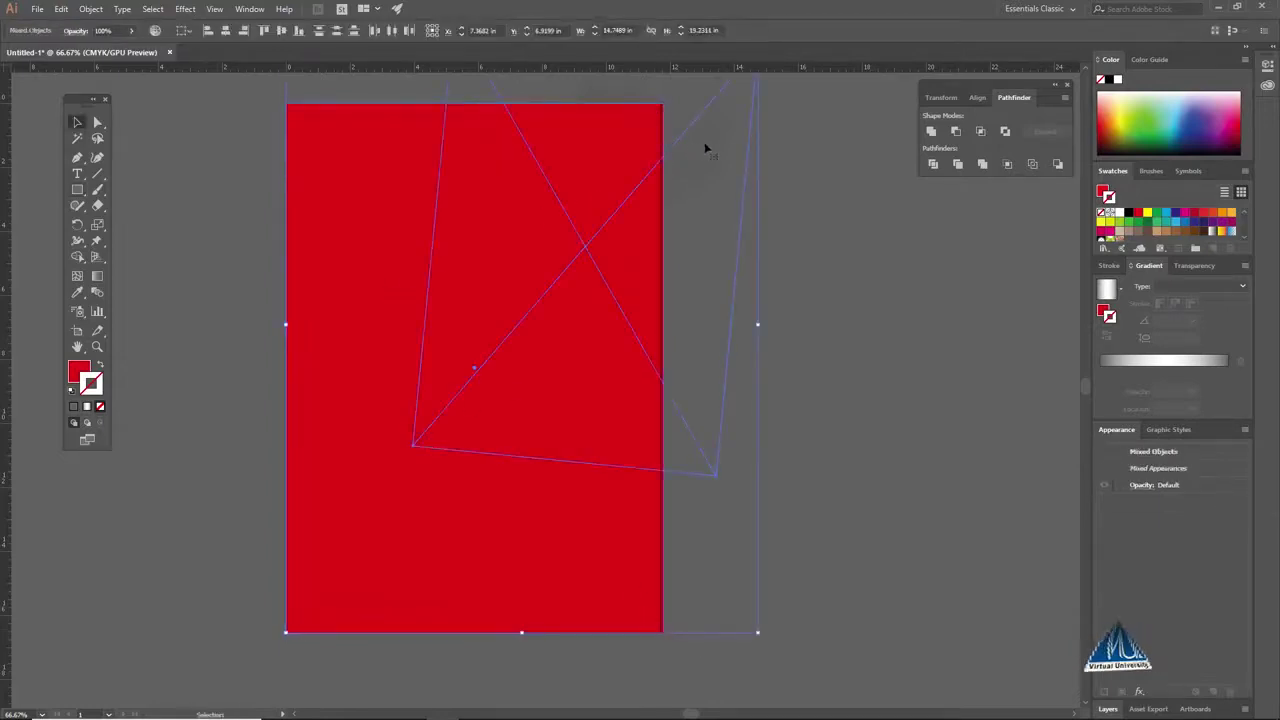
{"action": "right_click", "coordinate": [397, 147]}
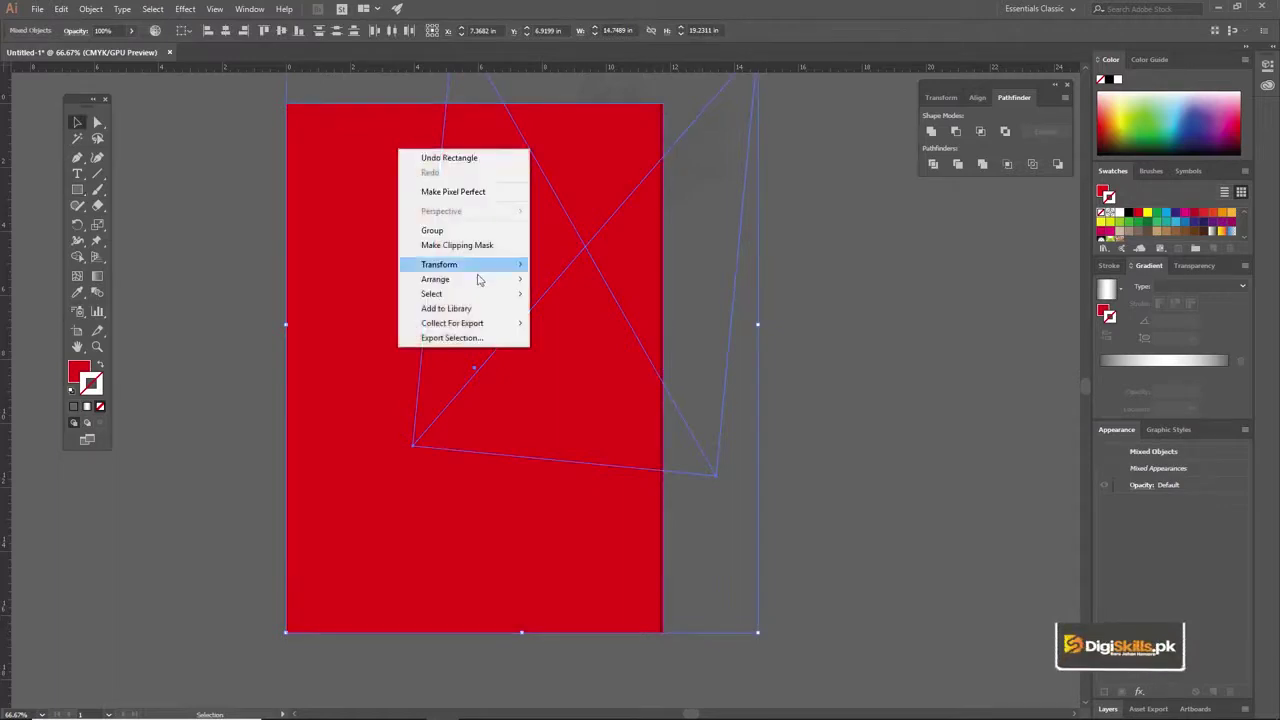
{"action": "mouse_move", "coordinate": [480, 280]}
{"action": "left_click", "coordinate": [457, 245]}
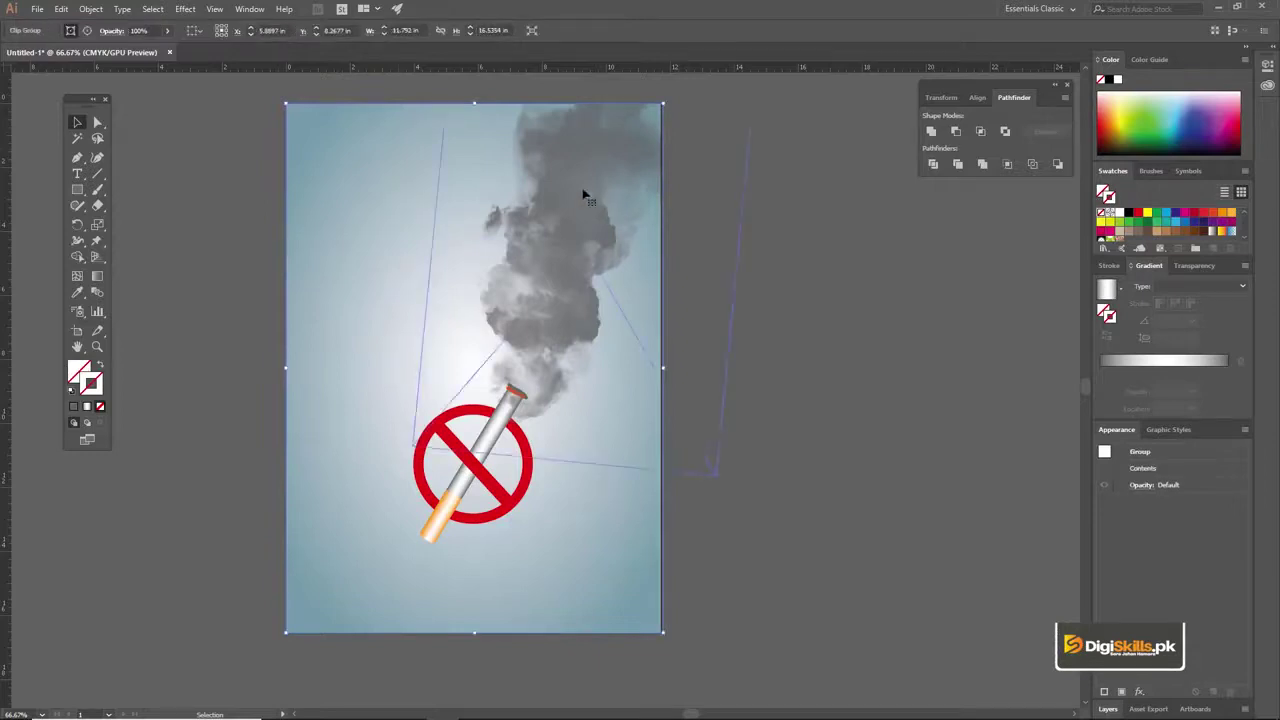
Inspect the smoke inside the clip group in isolation mode and review the whole masked poster
{"action": "double_click", "coordinate": [585, 195]}
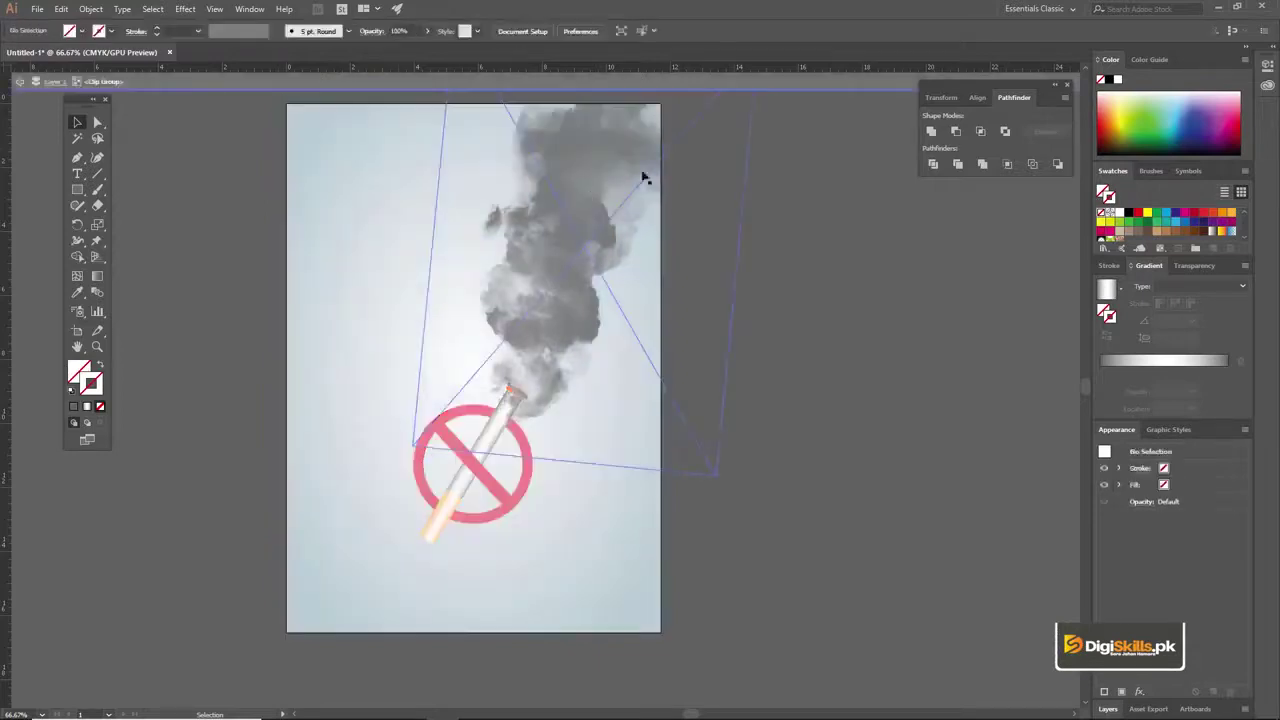
{"action": "left_click", "coordinate": [608, 256]}
{"action": "double_click", "coordinate": [797, 254]}
{"action": "key", "text": "z"}
{"action": "left_click", "coordinate": [542, 310], "text": "alt"}
{"action": "key", "text": "v"}
{"action": "left_click_drag", "start_coordinate": [600, 316], "coordinate": [596, 242]}
{"action": "key", "text": "ctrl+plus"}
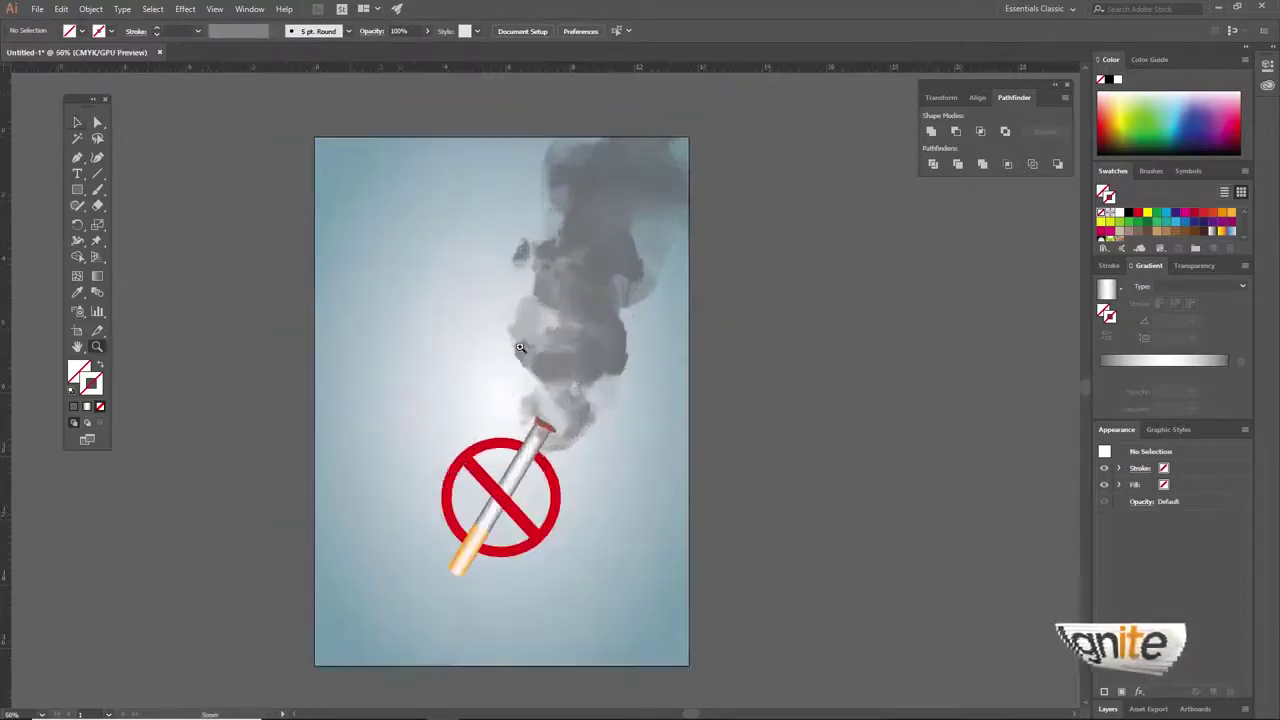